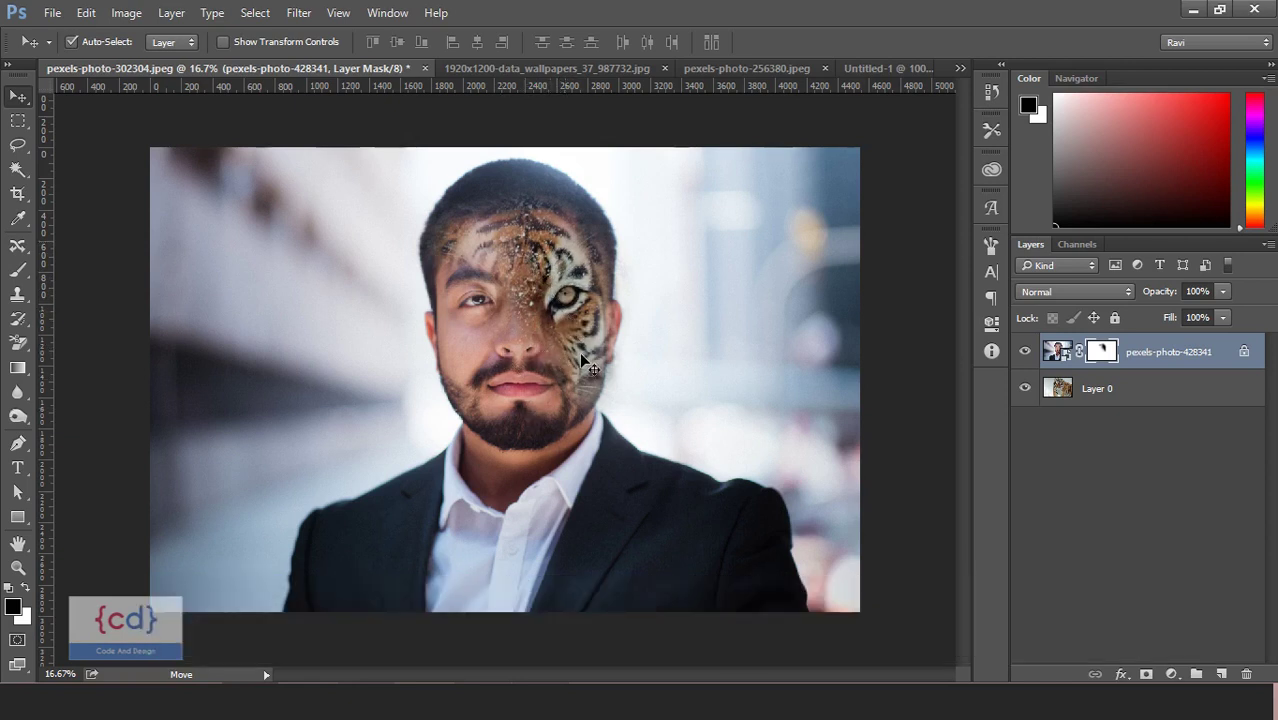
# Review the tiger-face blend, airplane wallpaper and eye-reflection documents up close.
pyautogui.hotkey('ctrl', '+')
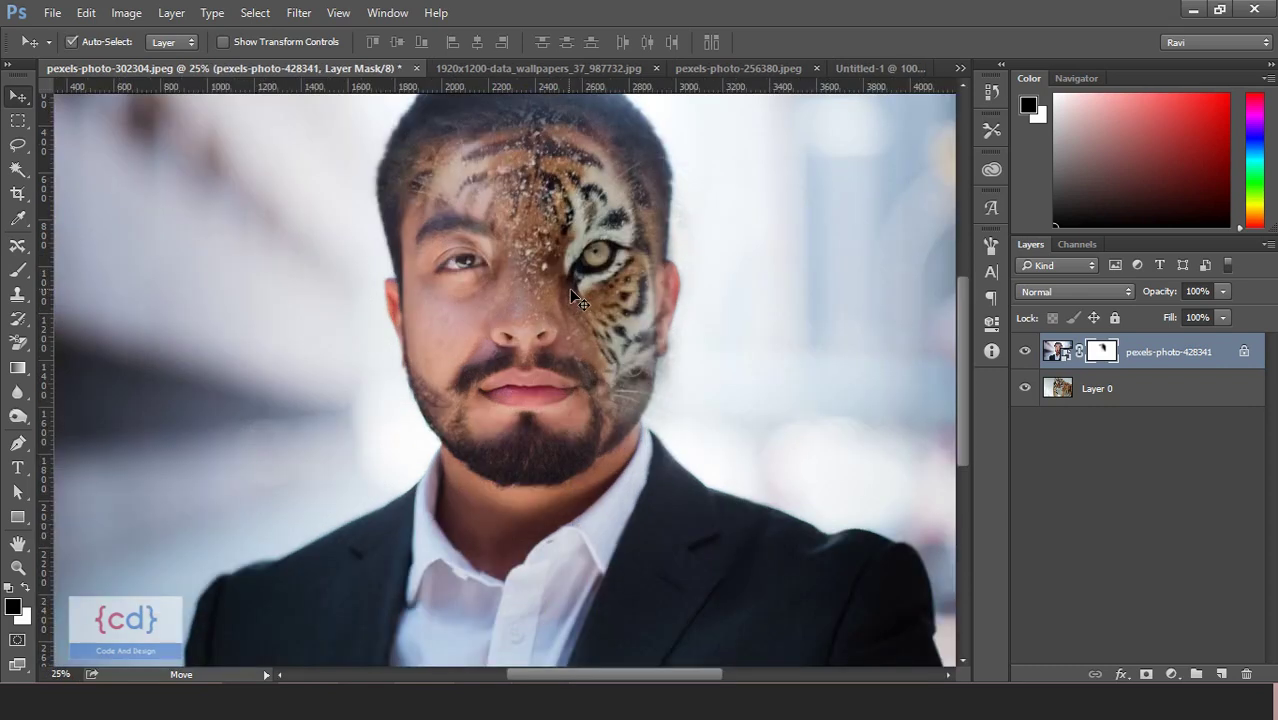
pyautogui.scroll(2, 569, 288)
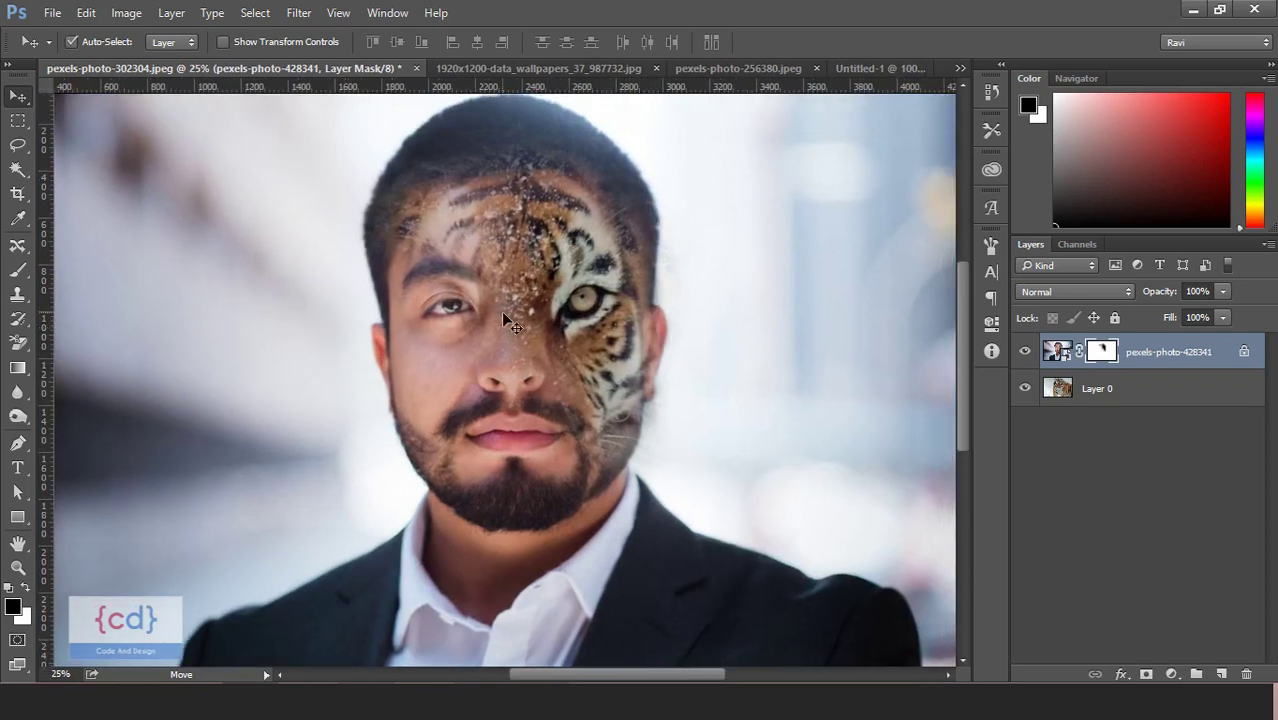
pyautogui.click(557, 66)
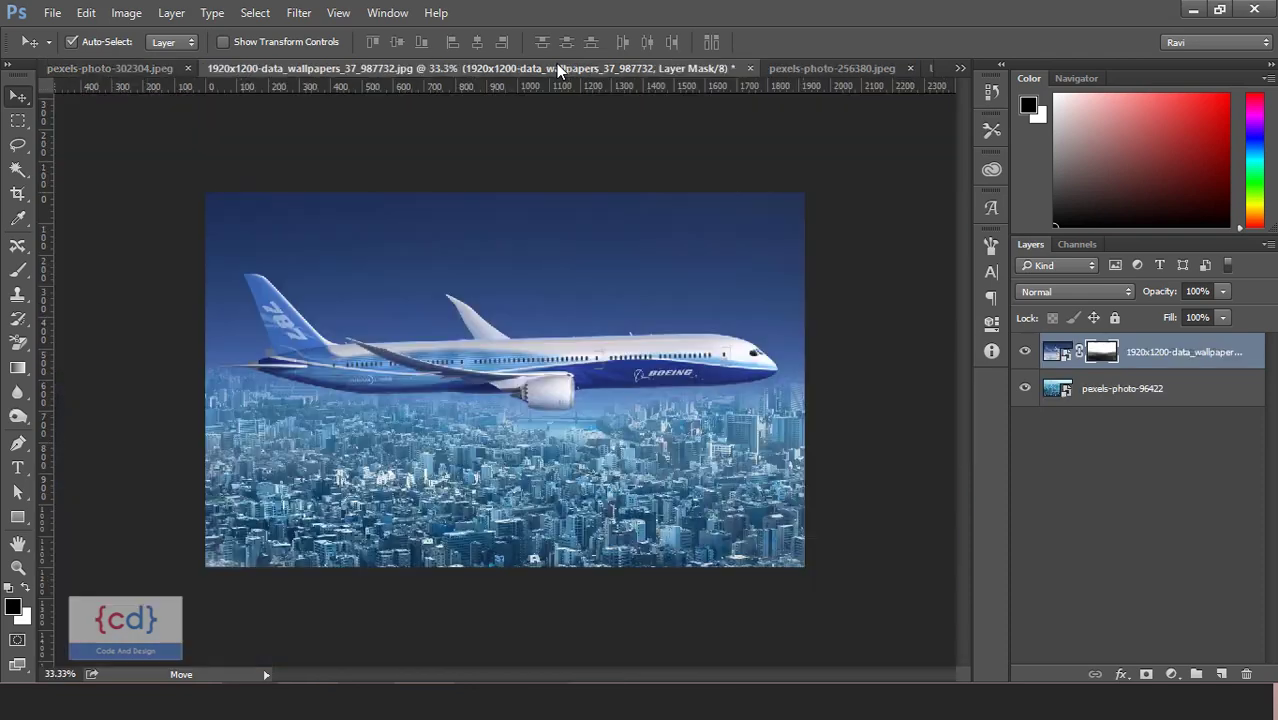
pyautogui.click(1025, 352)
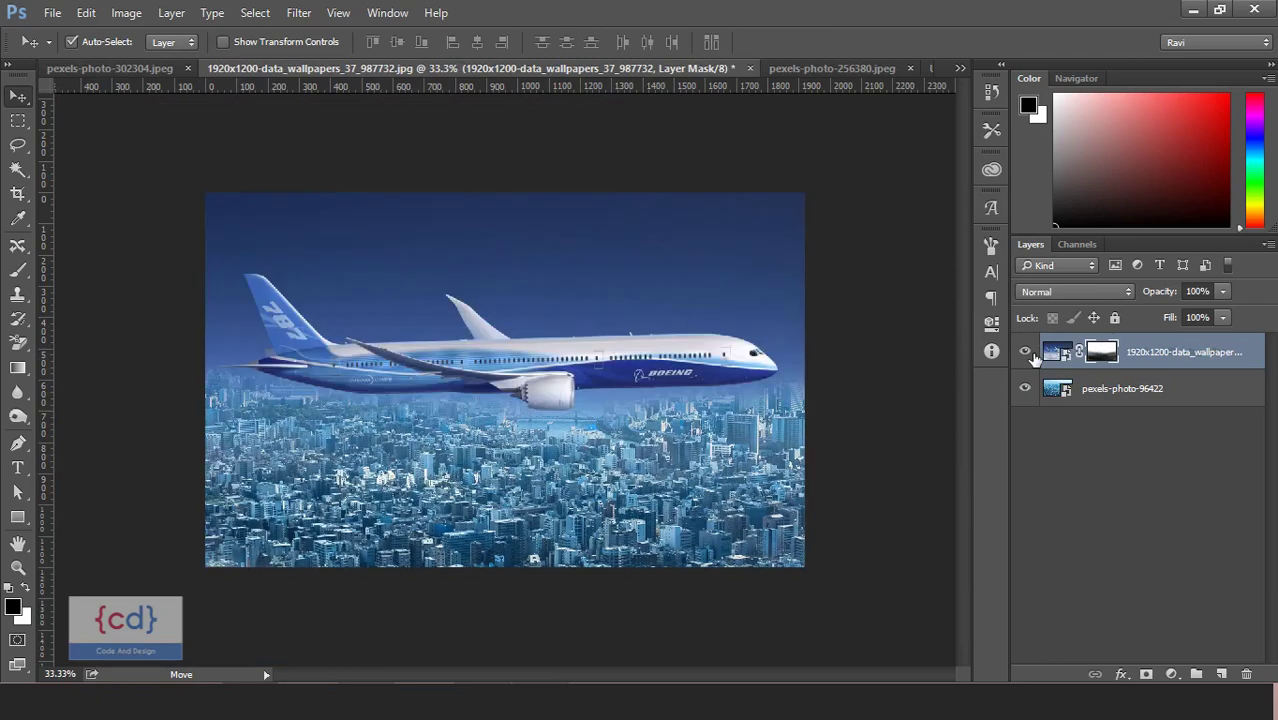
pyautogui.click(820, 68)
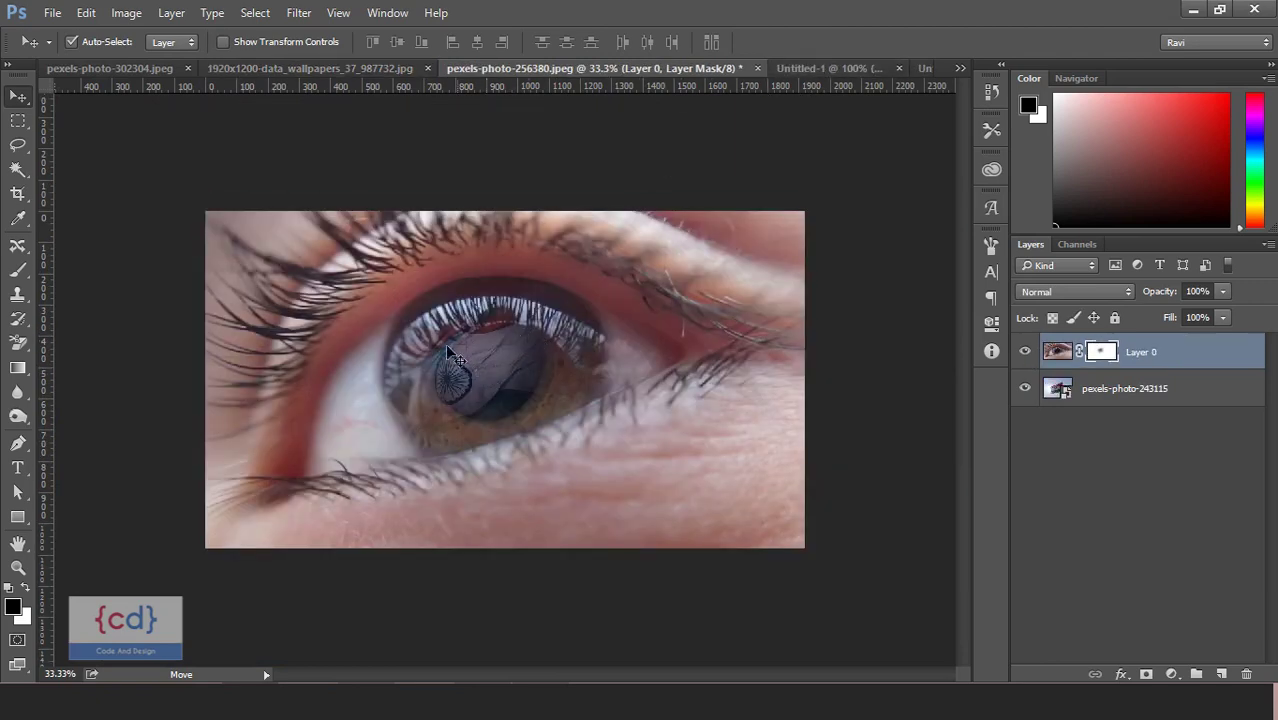
pyautogui.hotkey('ctrl', '+')
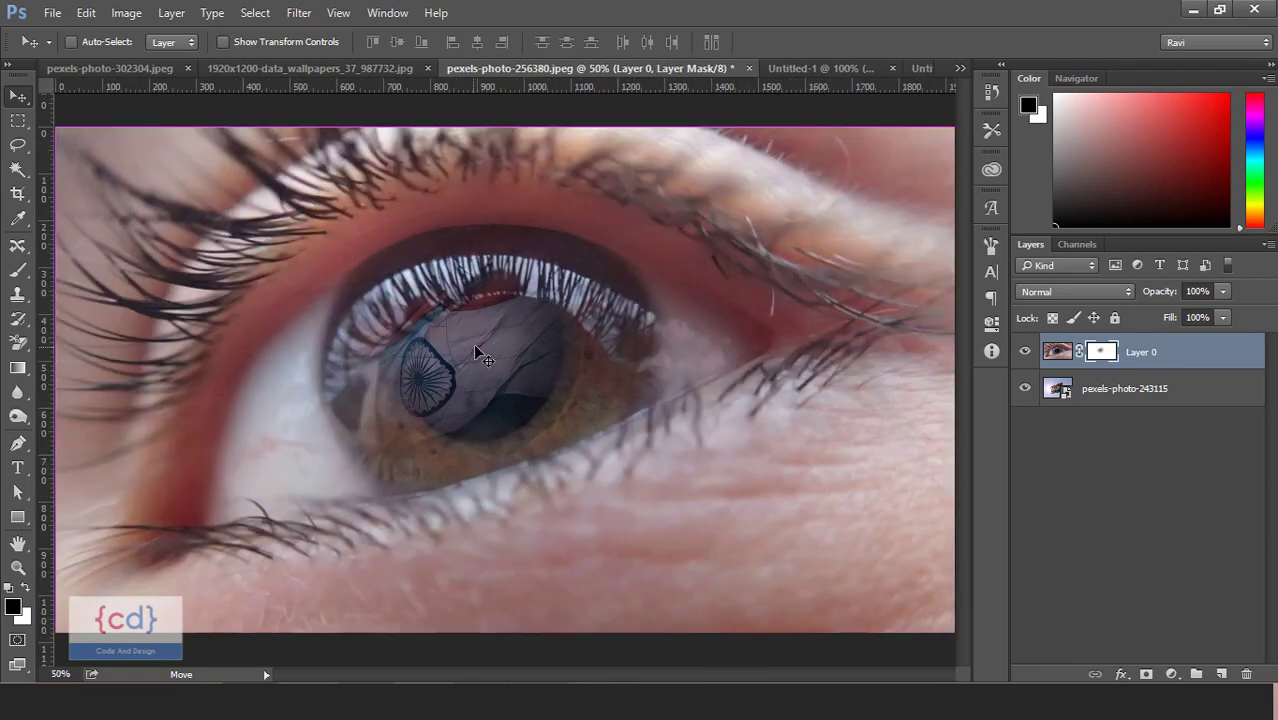
pyautogui.hotkey('ctrl', '-')
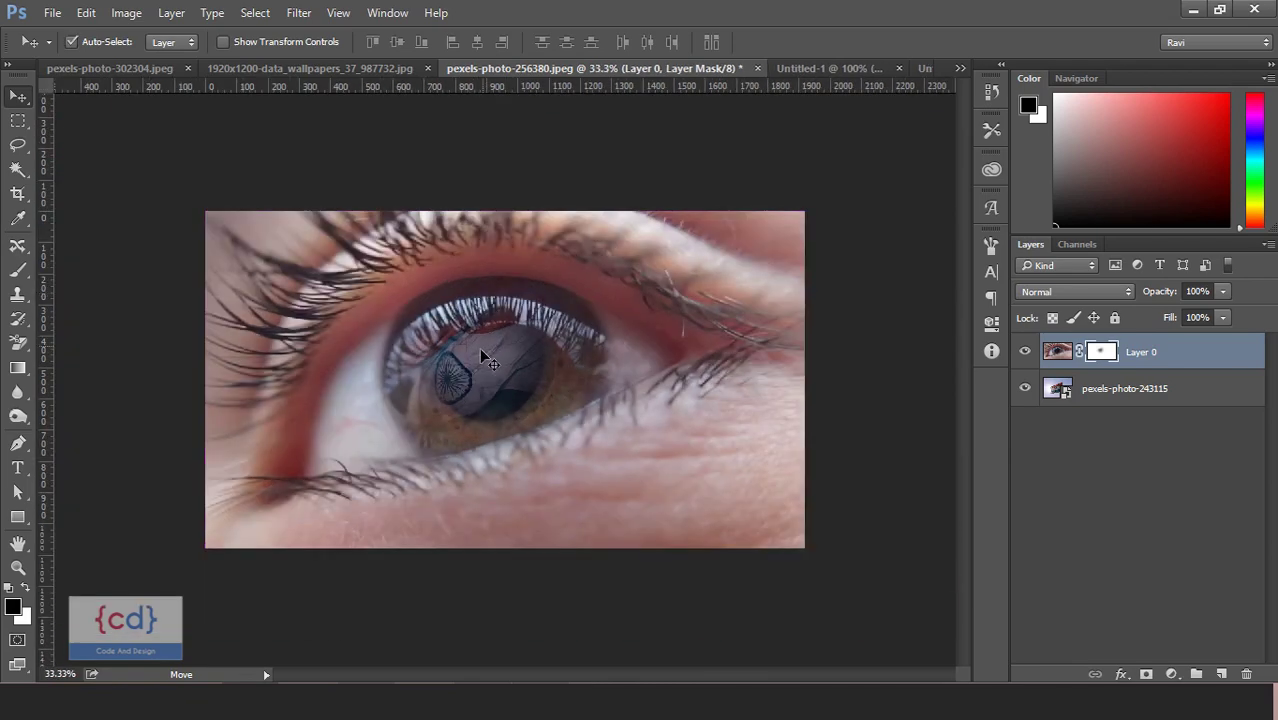
# Zoom out on the CODE AND DESIGN, Untitled-2 phone mockup and tiger-face documents.
pyautogui.click(838, 73)
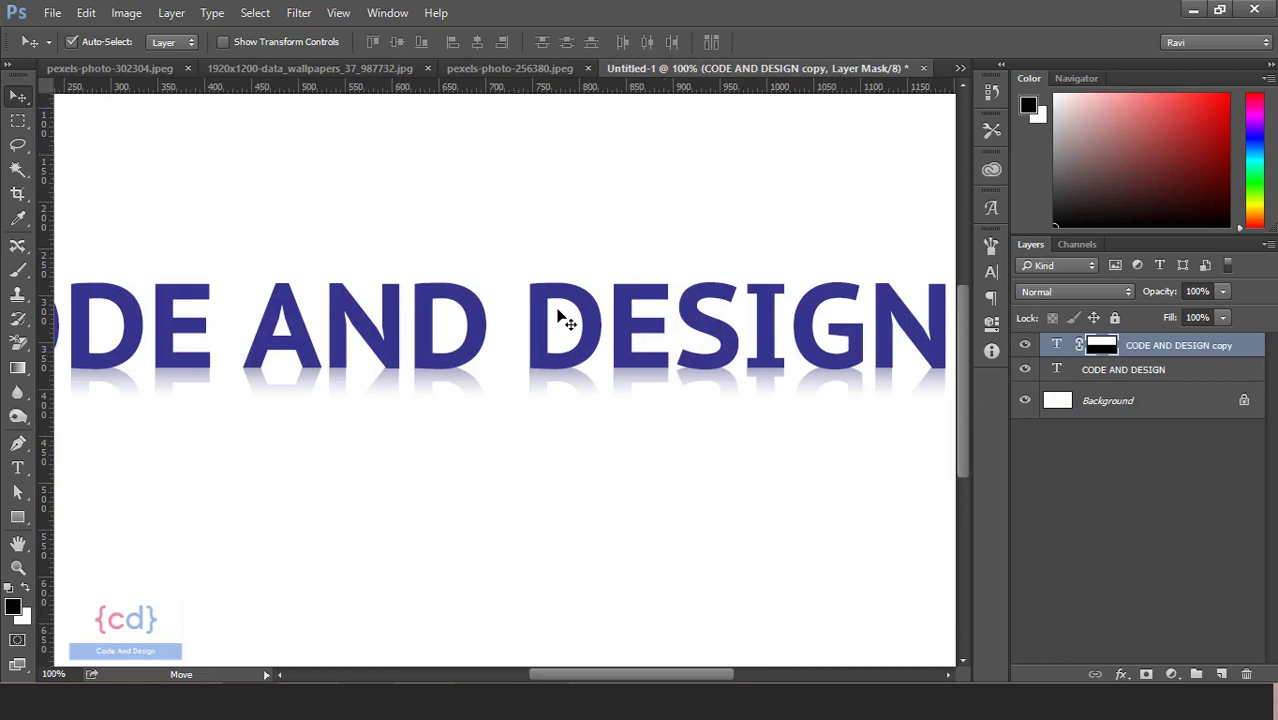
pyautogui.hotkey('ctrl', '-')
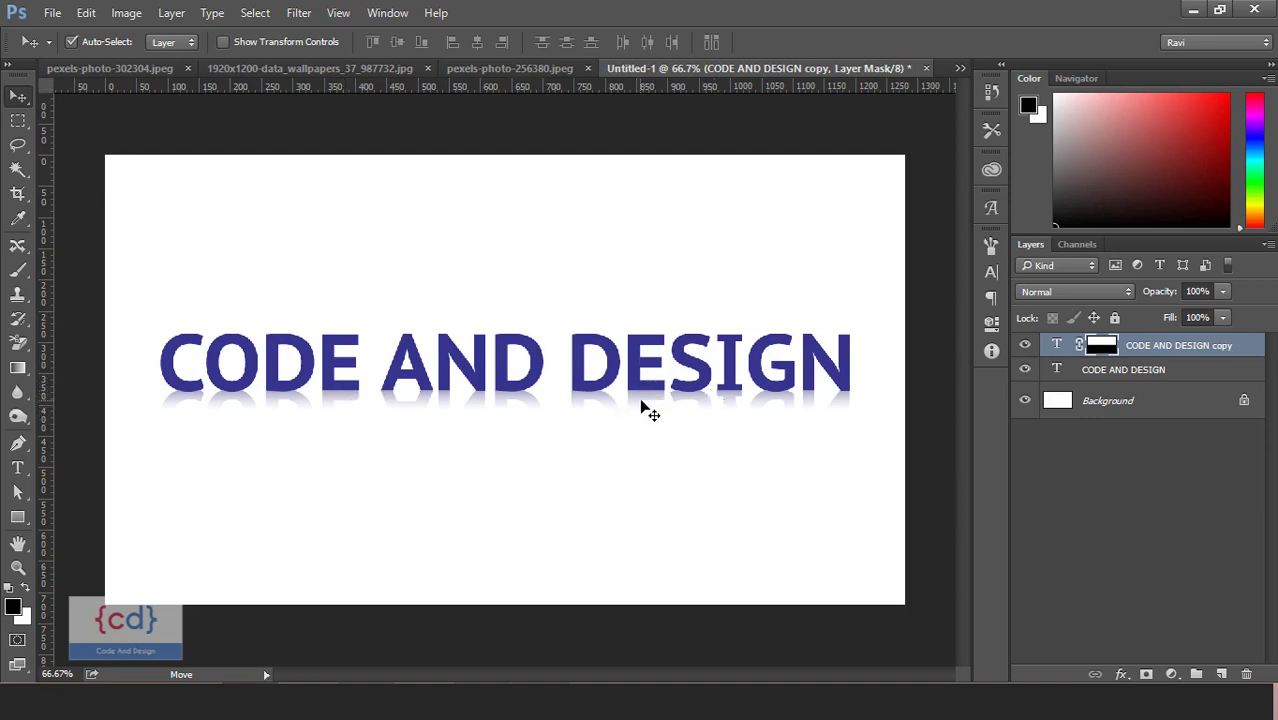
pyautogui.click(959, 67)
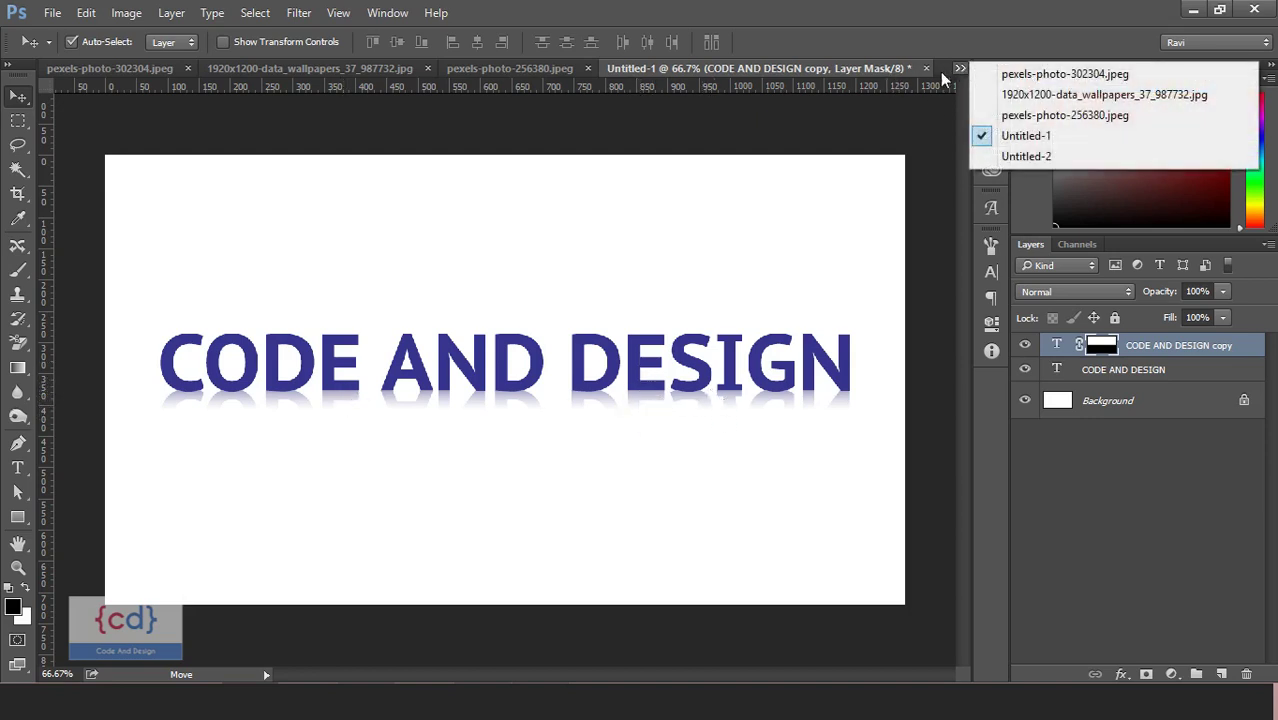
pyautogui.click(1032, 157)
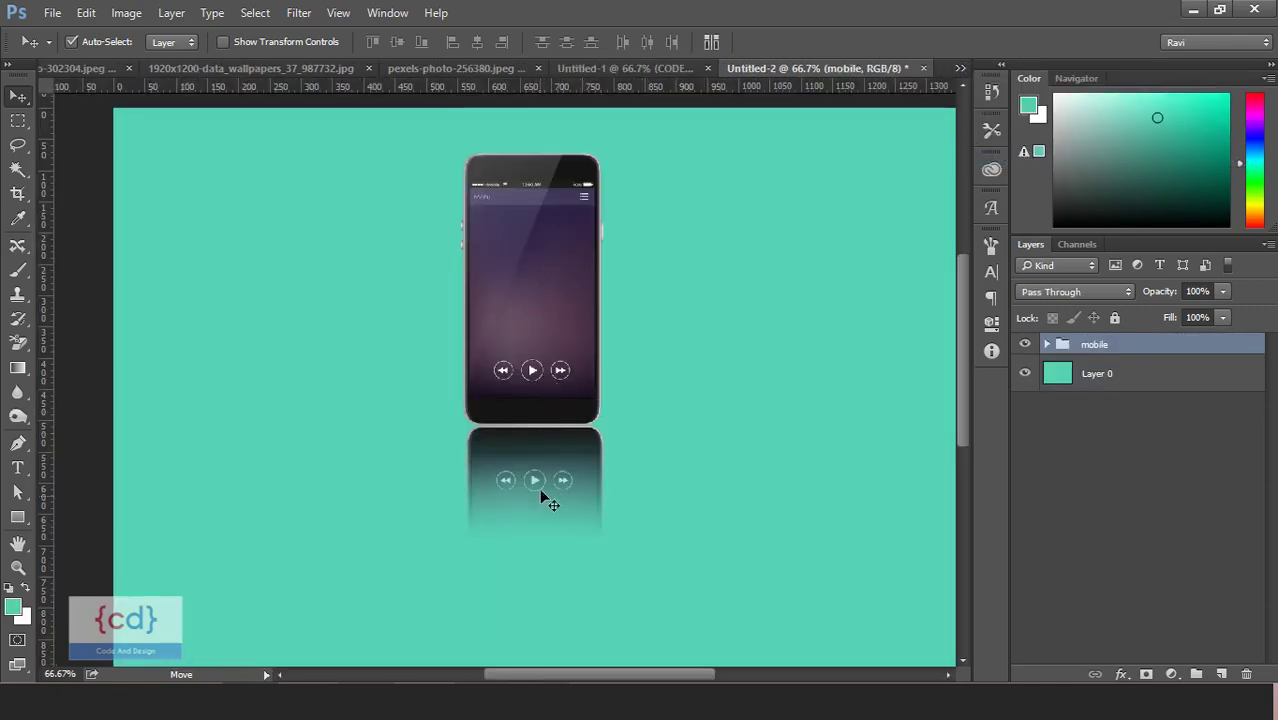
pyautogui.hotkey('ctrl', '-')
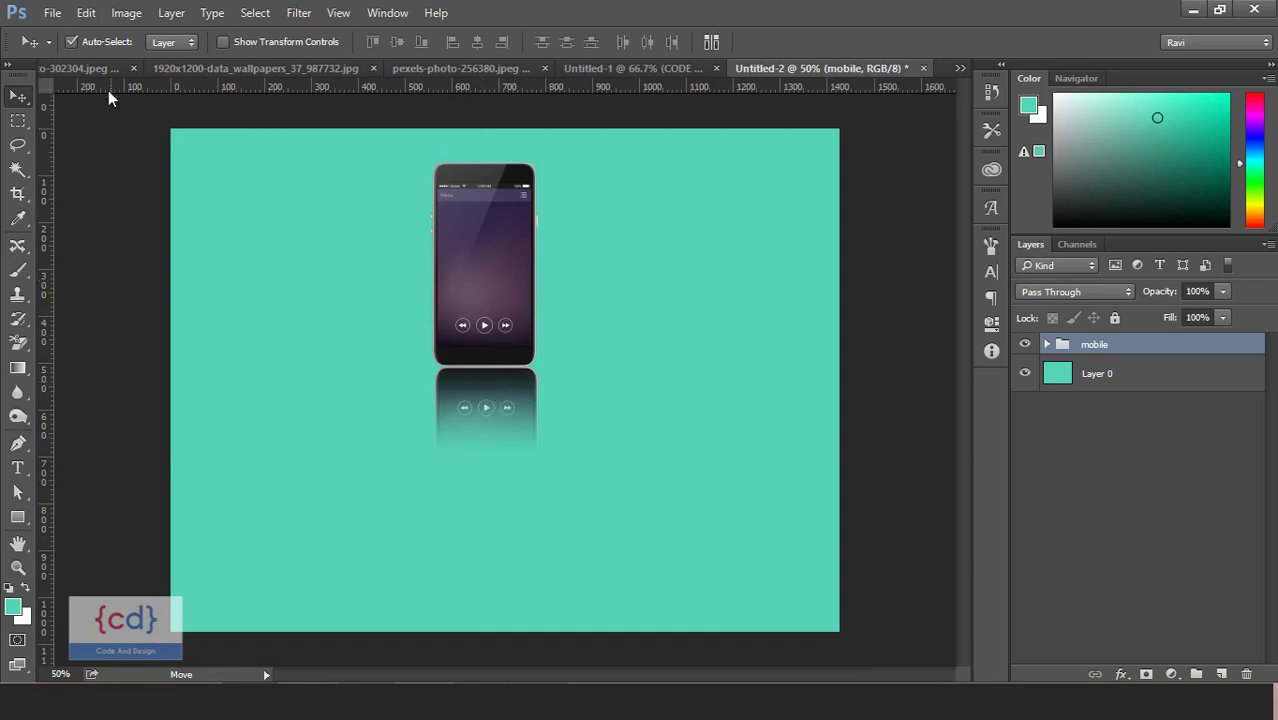
pyautogui.click(80, 68)
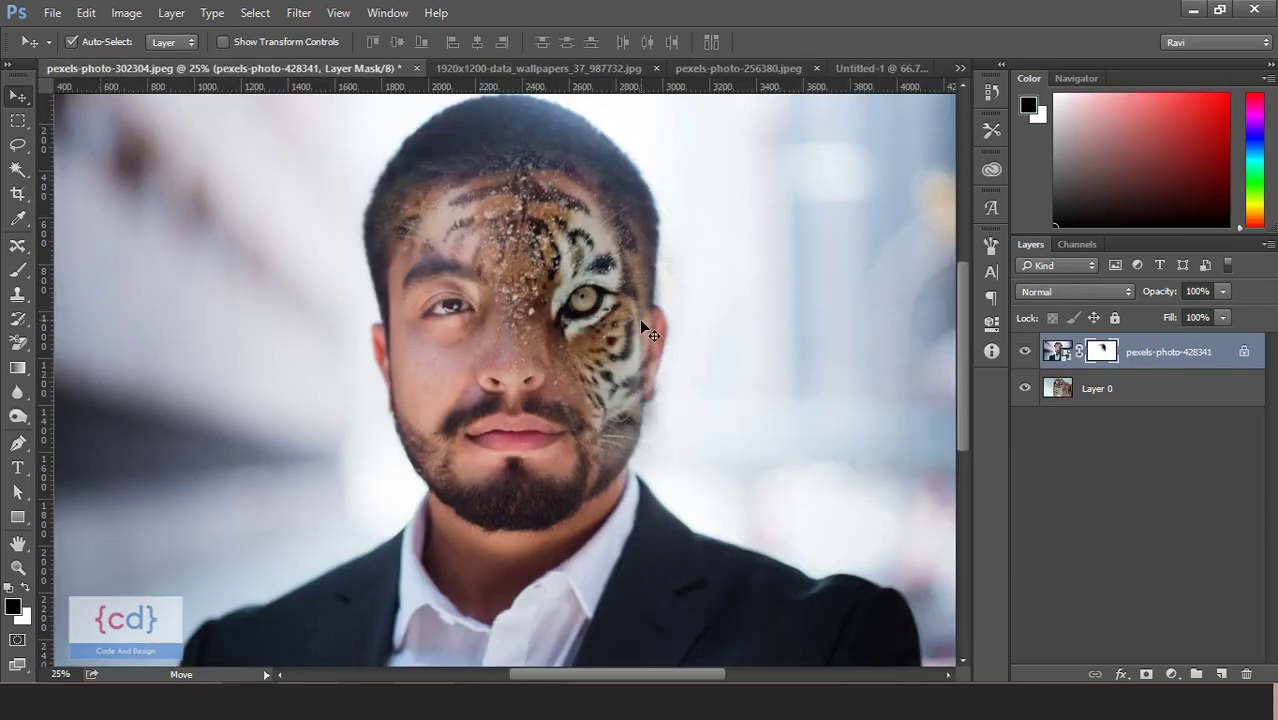
pyautogui.hotkey('ctrl', '-')
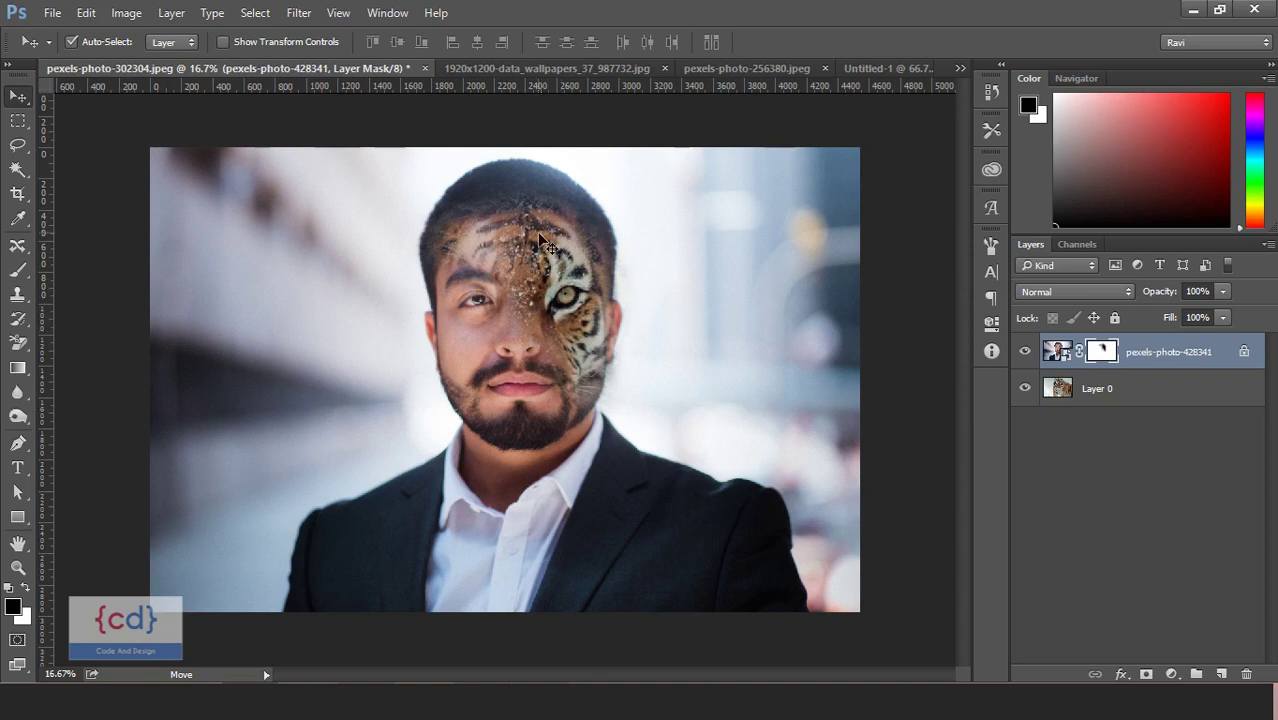
# Delete pexels-photo-428341 and Layer 0, leaving only a new empty Layer 1.
pyautogui.click(1232, 357)
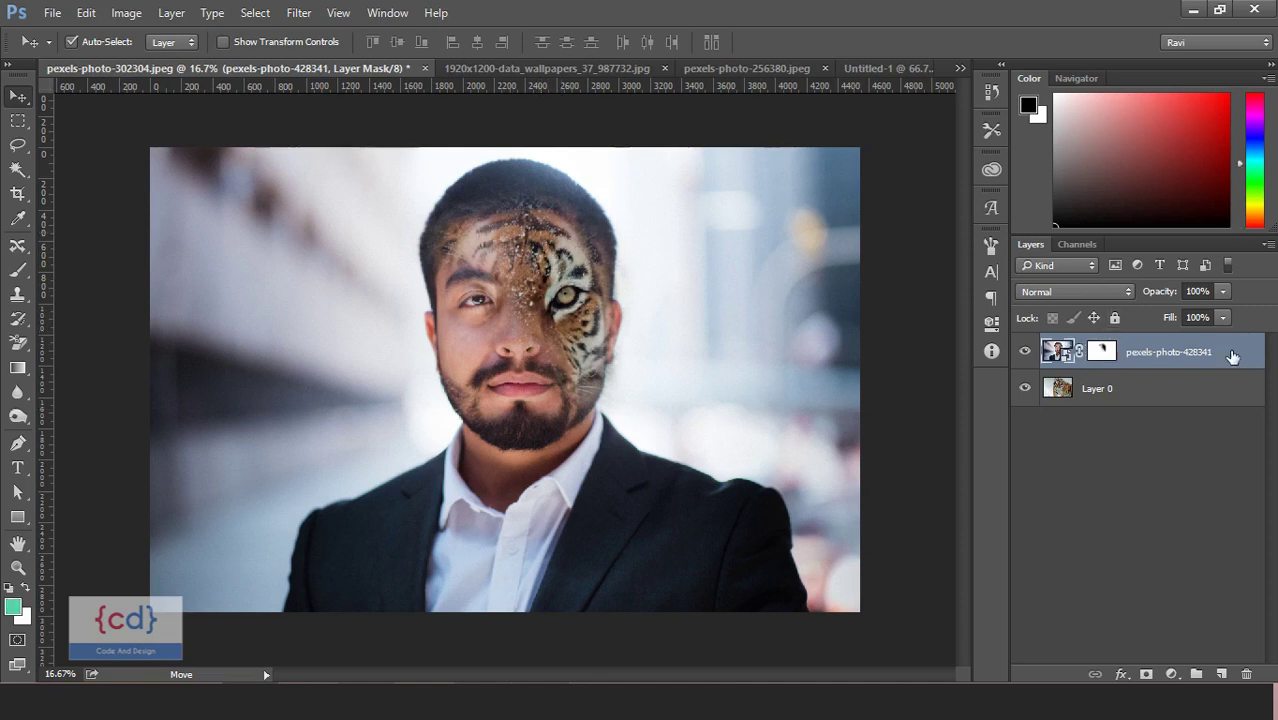
pyautogui.press('Delete')
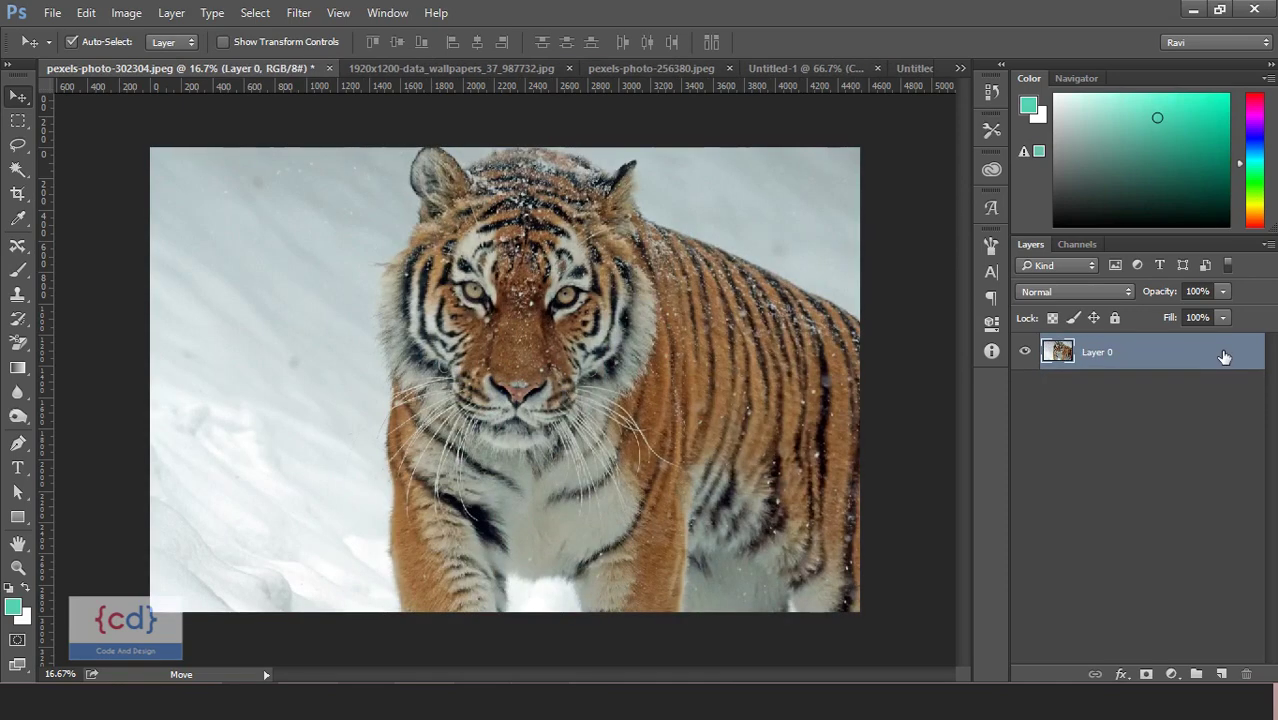
pyautogui.click(1221, 674)
pyautogui.click(1169, 386)
pyautogui.press('Delete')
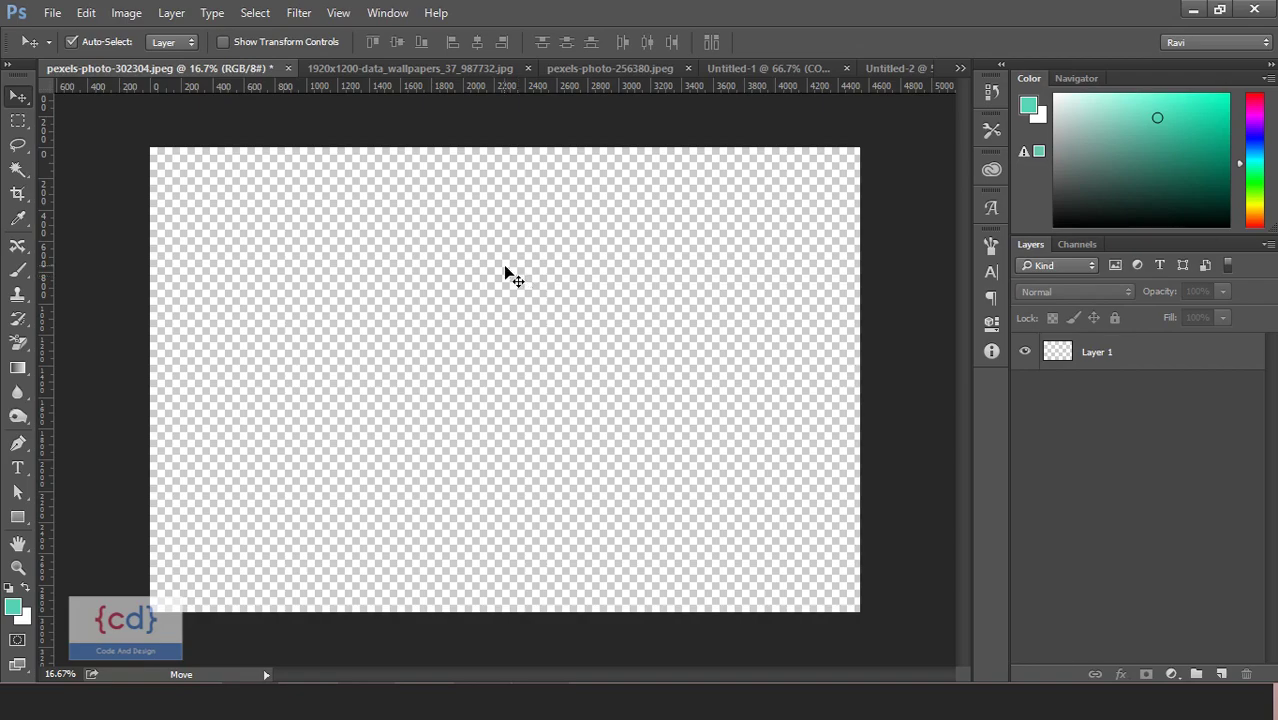
pyautogui.click(605, 646)
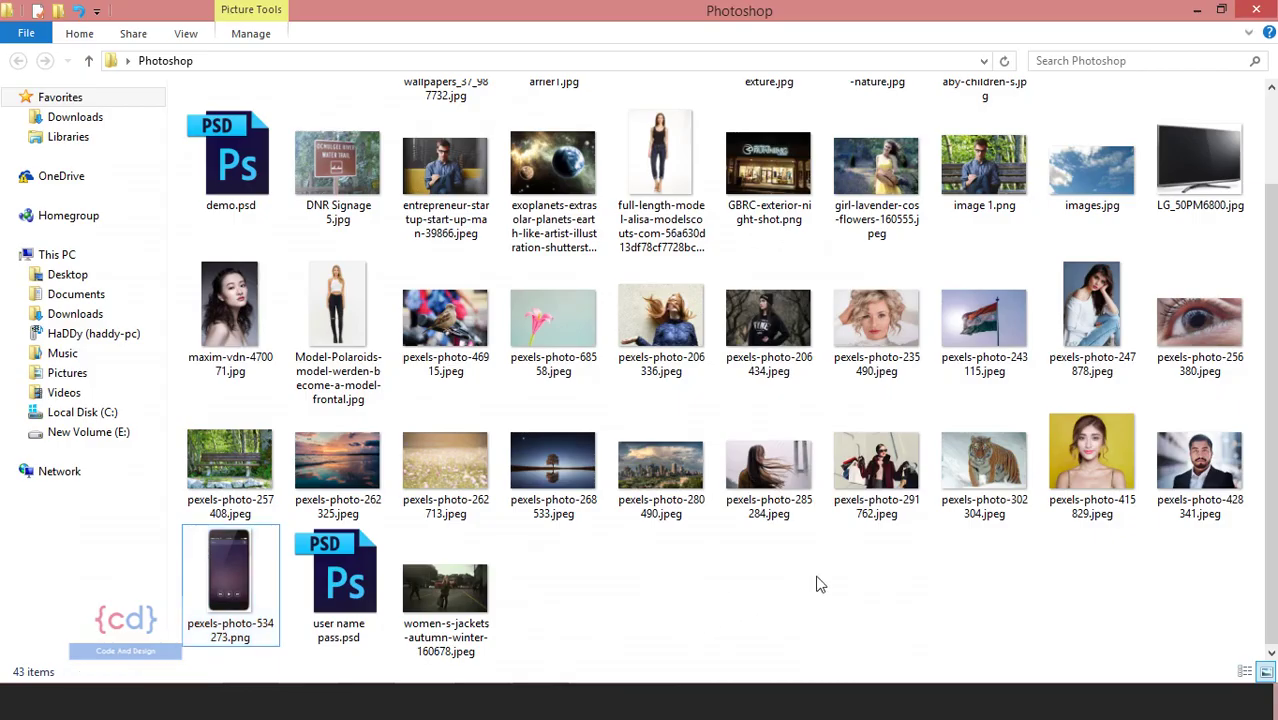
# Drag pexels-photo-302304 and pexels-photo-428341 together from the folder onto the Photoshop canvas.
pyautogui.click(995, 463)
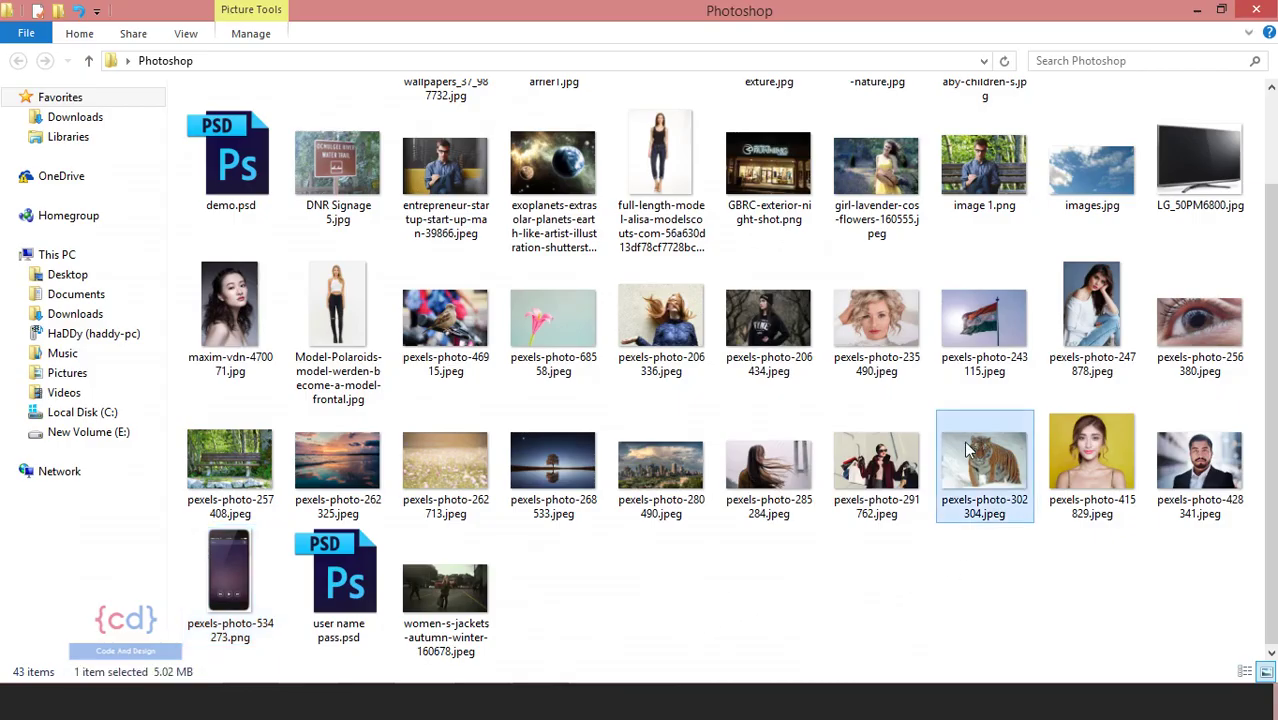
pyautogui.keyDown('ctrl'); pyautogui.click(1200, 465); pyautogui.keyUp('ctrl')
pyautogui.moveTo(1230, 487)
pyautogui.mouseDown()
pyautogui.moveTo(1232, 508)
pyautogui.moveTo(446, 403)
pyautogui.mouseUp()
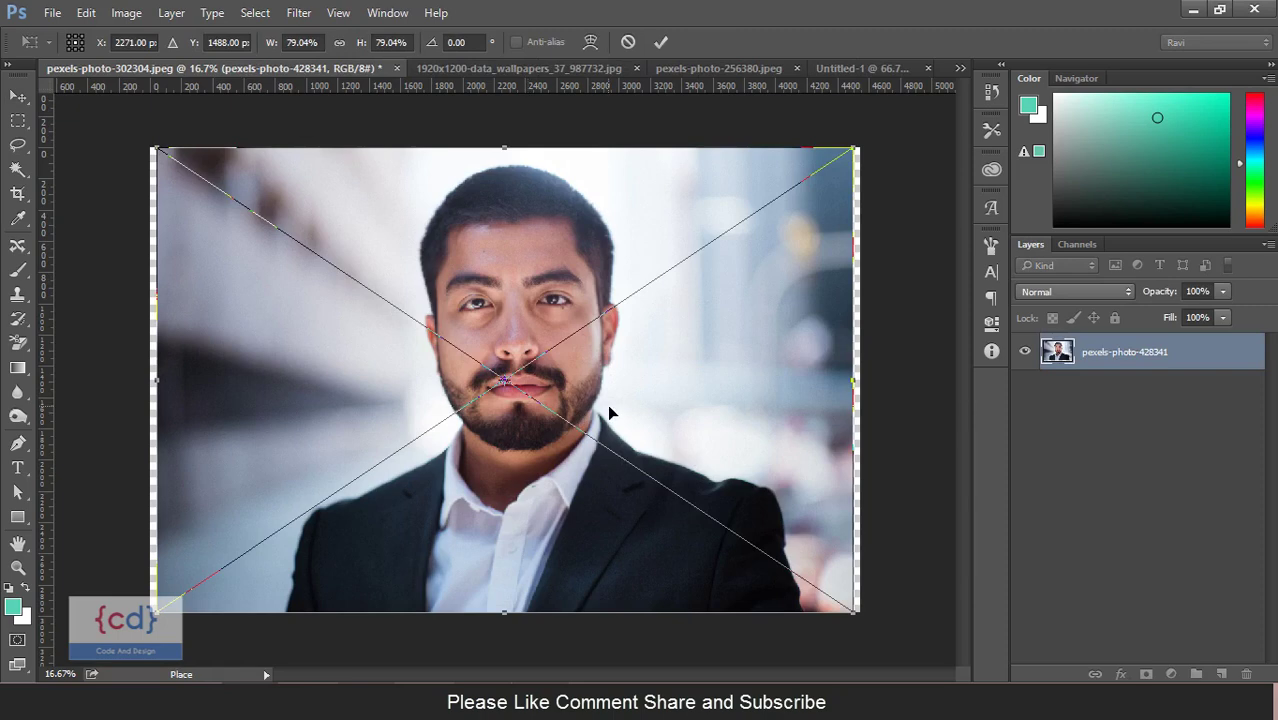
# Commit both placed photos and shift the tiger layer slightly down on the canvas.
pyautogui.press('Return')
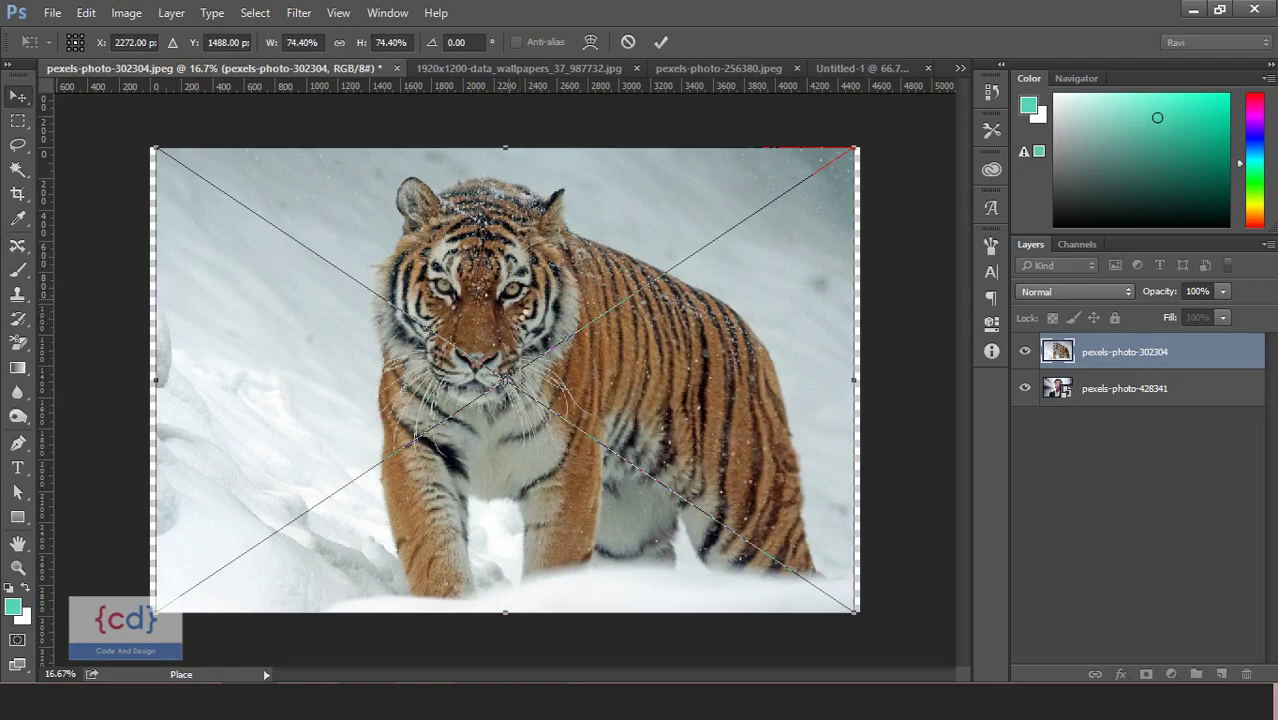
pyautogui.press('Return')
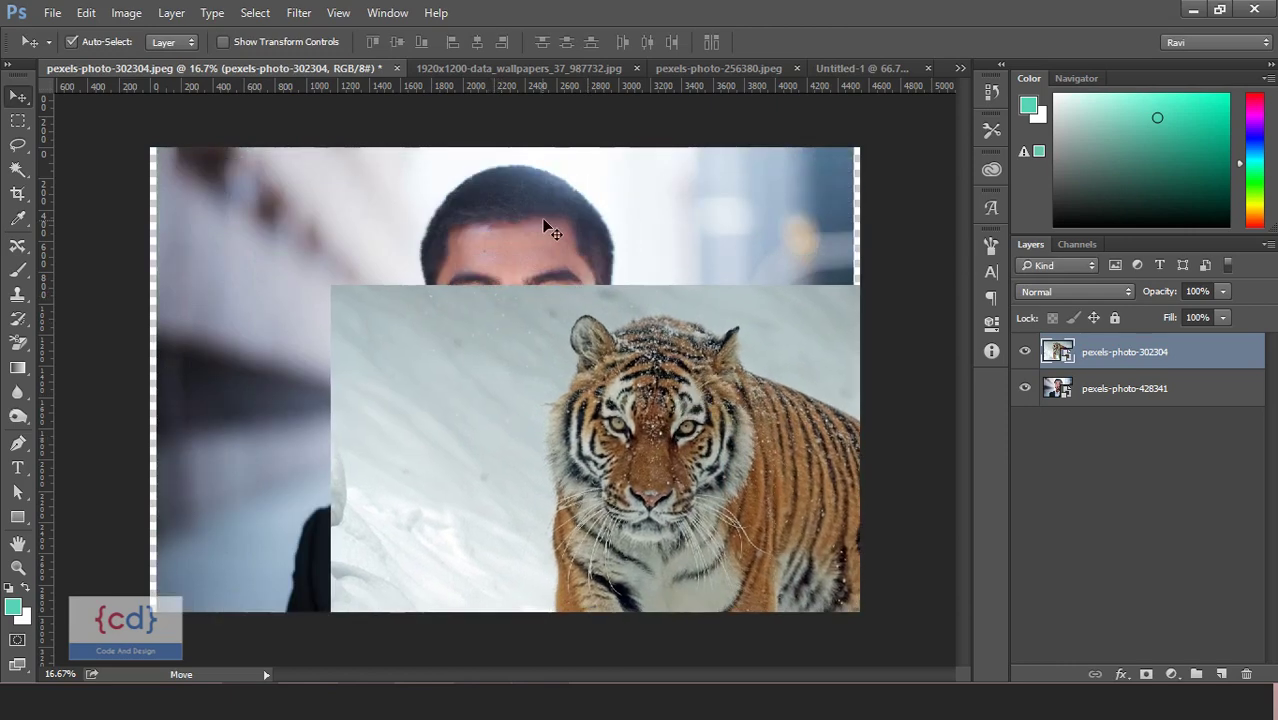
pyautogui.moveTo(542, 214)
pyautogui.mouseDown()
pyautogui.moveTo(412, 555)
pyautogui.moveTo(556, 389)
pyautogui.moveTo(546, 352)
pyautogui.mouseUp()
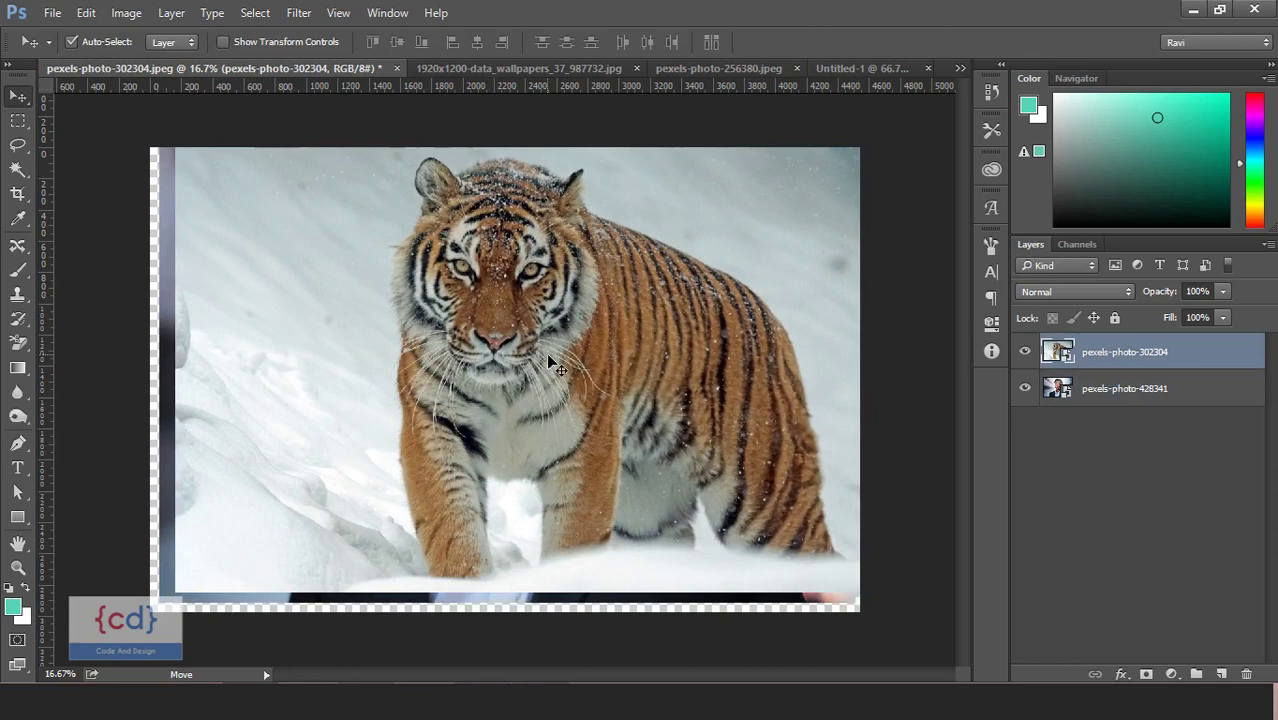
# Move the pexels-photo-428341 layer above the tiger and position it to cover the canvas.
pyautogui.click(1178, 389)
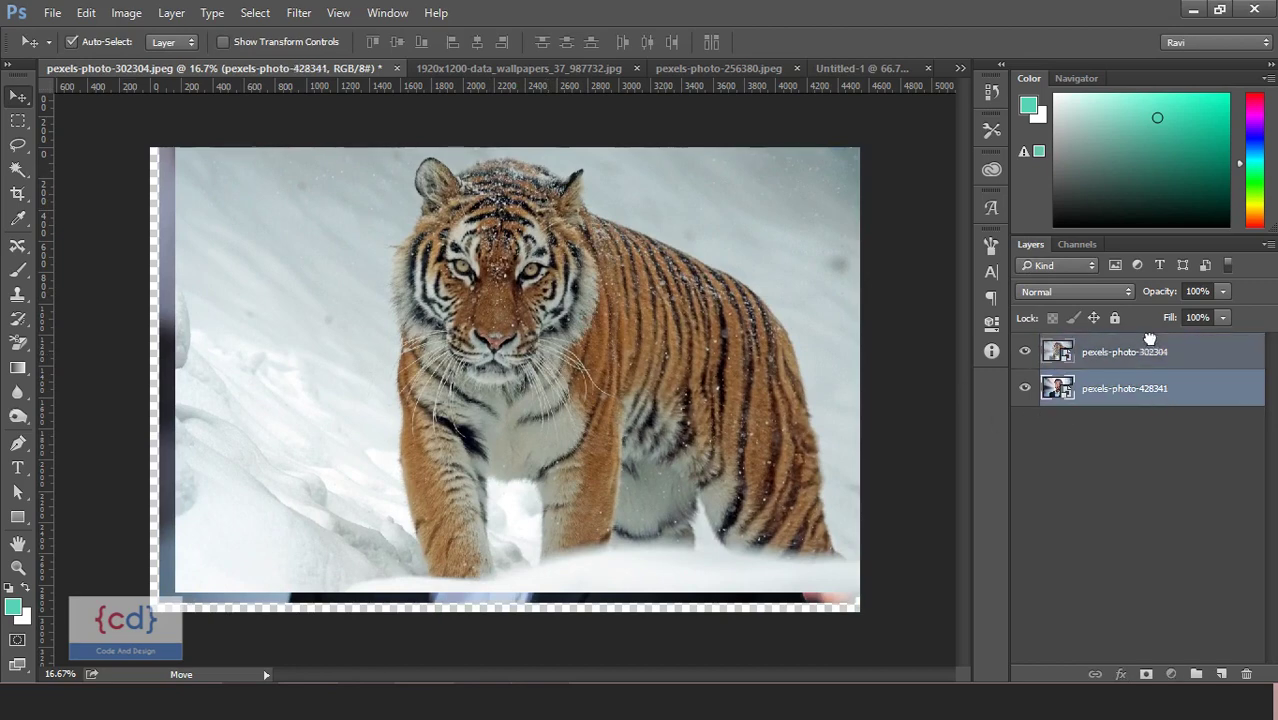
pyautogui.moveTo(1090, 393); pyautogui.dragTo(1136, 355)
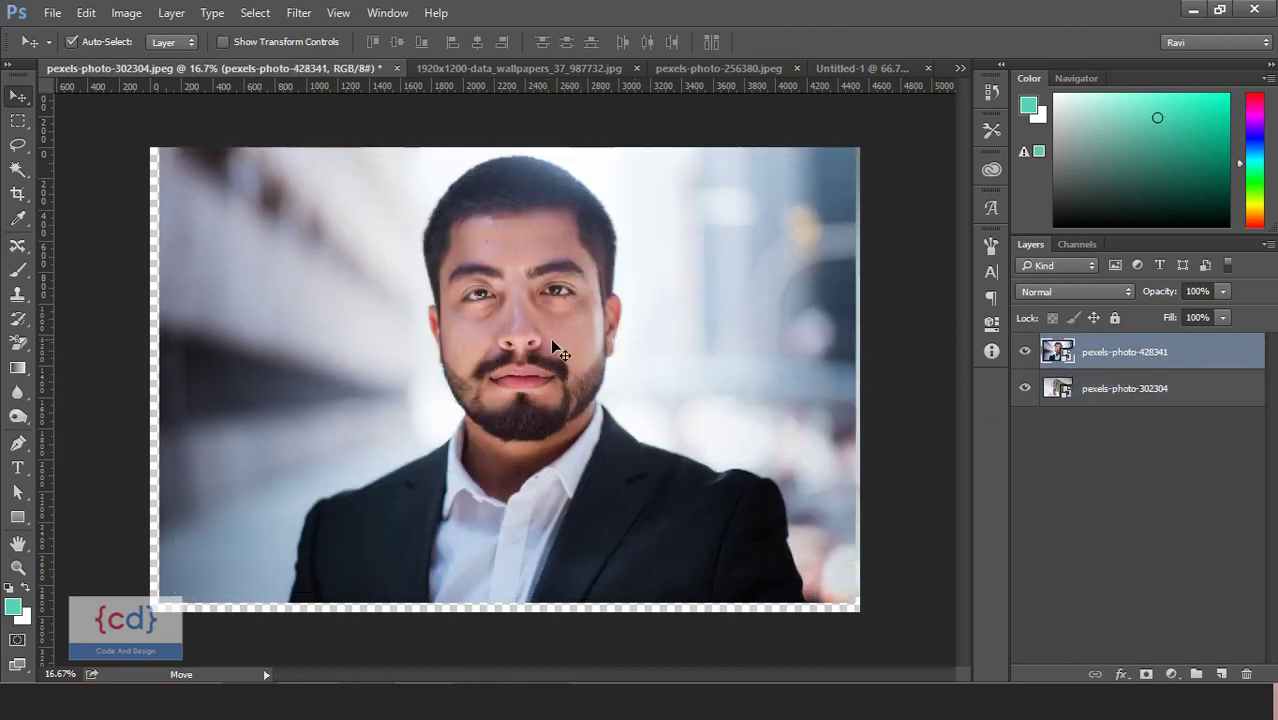
pyautogui.moveTo(550, 338)
pyautogui.mouseDown()
pyautogui.moveTo(570, 428)
pyautogui.moveTo(536, 418)
pyautogui.mouseUp()
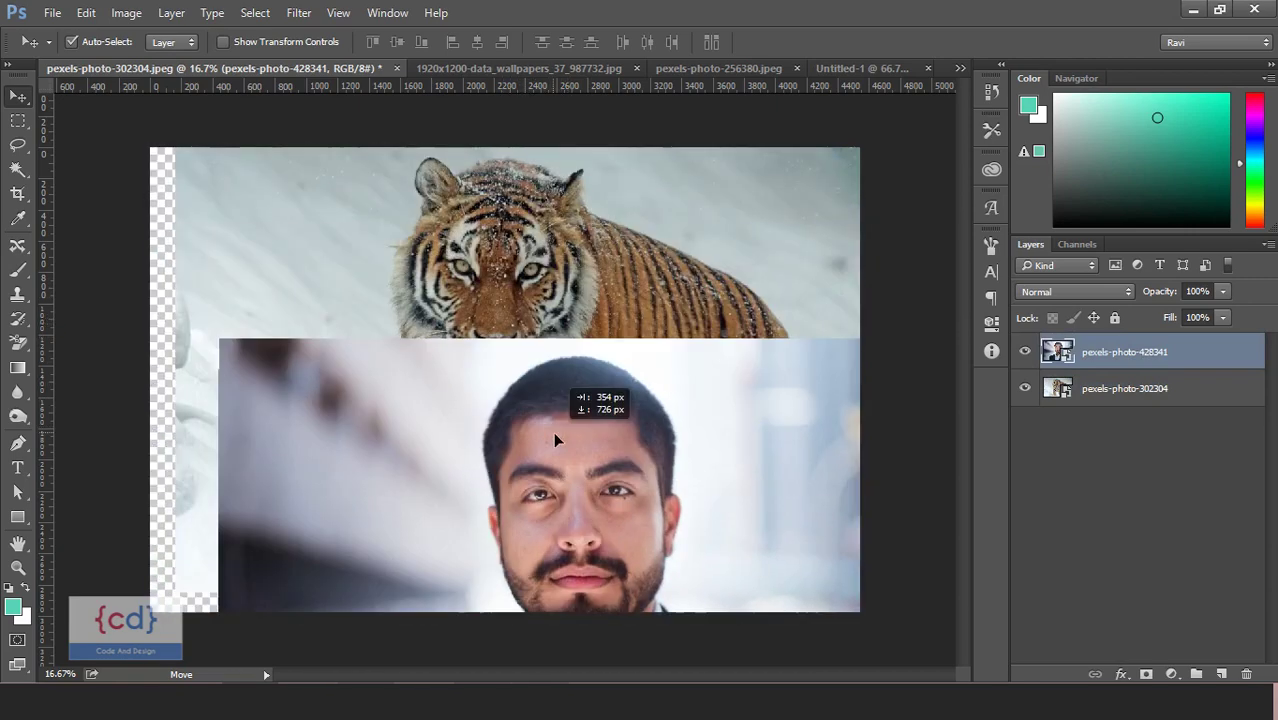
pyautogui.moveTo(536, 414); pyautogui.dragTo(628, 420)
pyautogui.moveTo(547, 220); pyautogui.dragTo(593, 238)
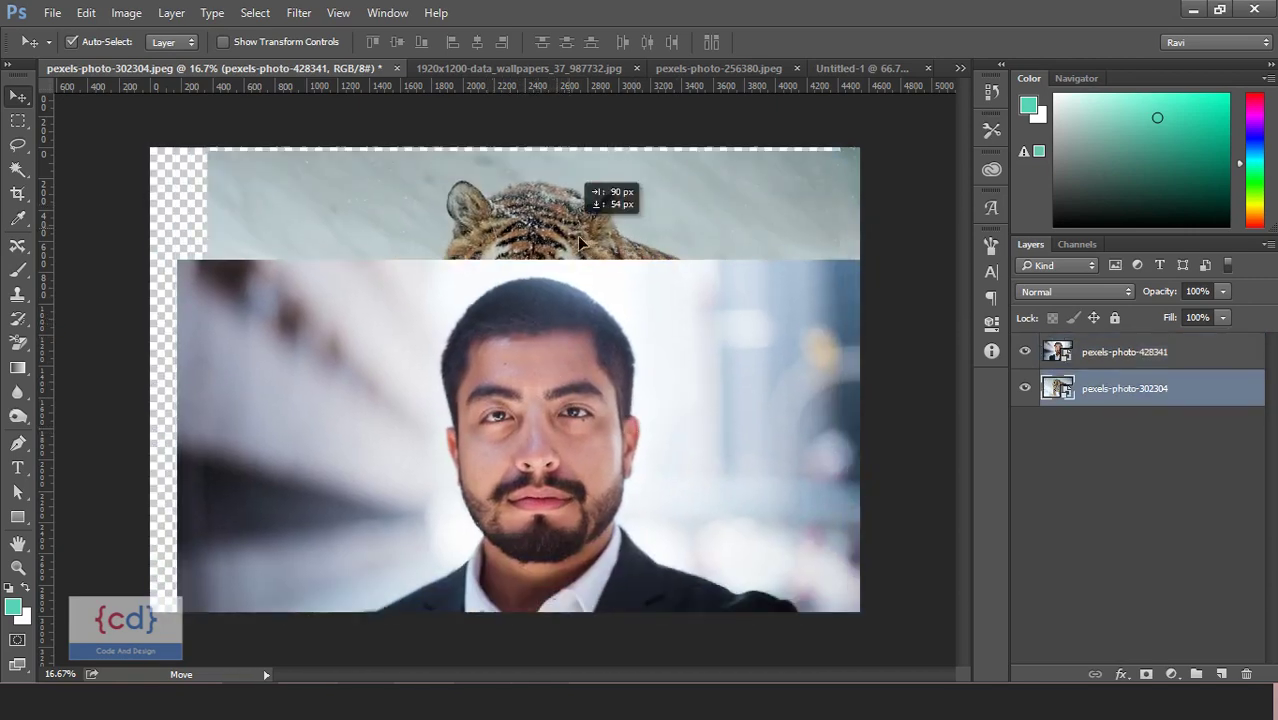
pyautogui.moveTo(553, 357); pyautogui.dragTo(585, 413)
pyautogui.moveTo(582, 195); pyautogui.dragTo(550, 187)
pyautogui.moveTo(650, 460); pyautogui.dragTo(600, 362)
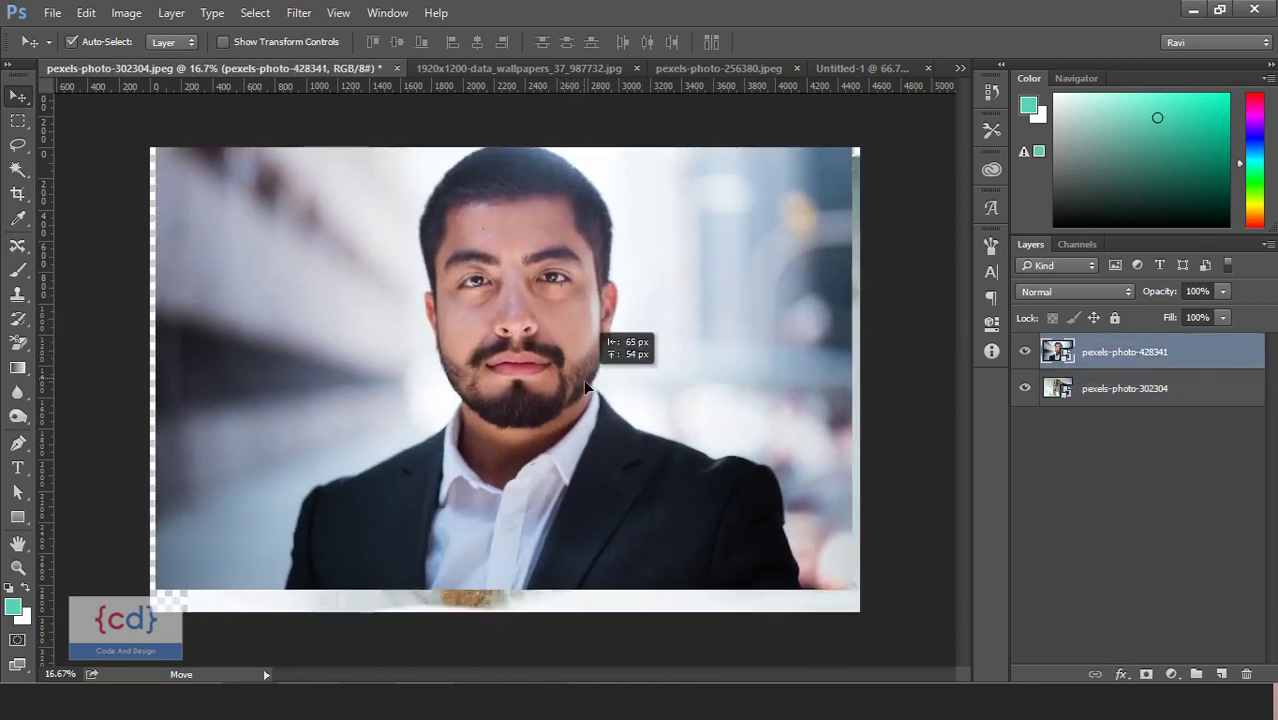
# Set the man layer to 50% opacity and align his face over the tiger's face.
pyautogui.click(1200, 291)
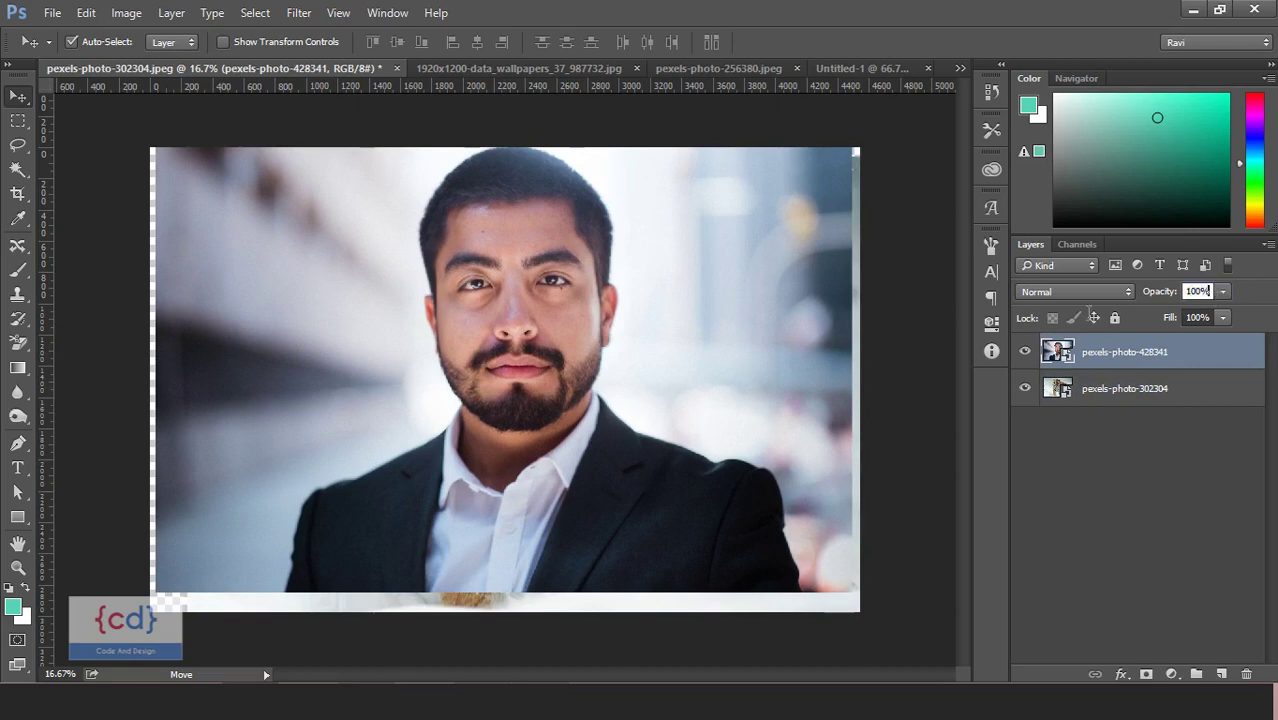
pyautogui.write('50')
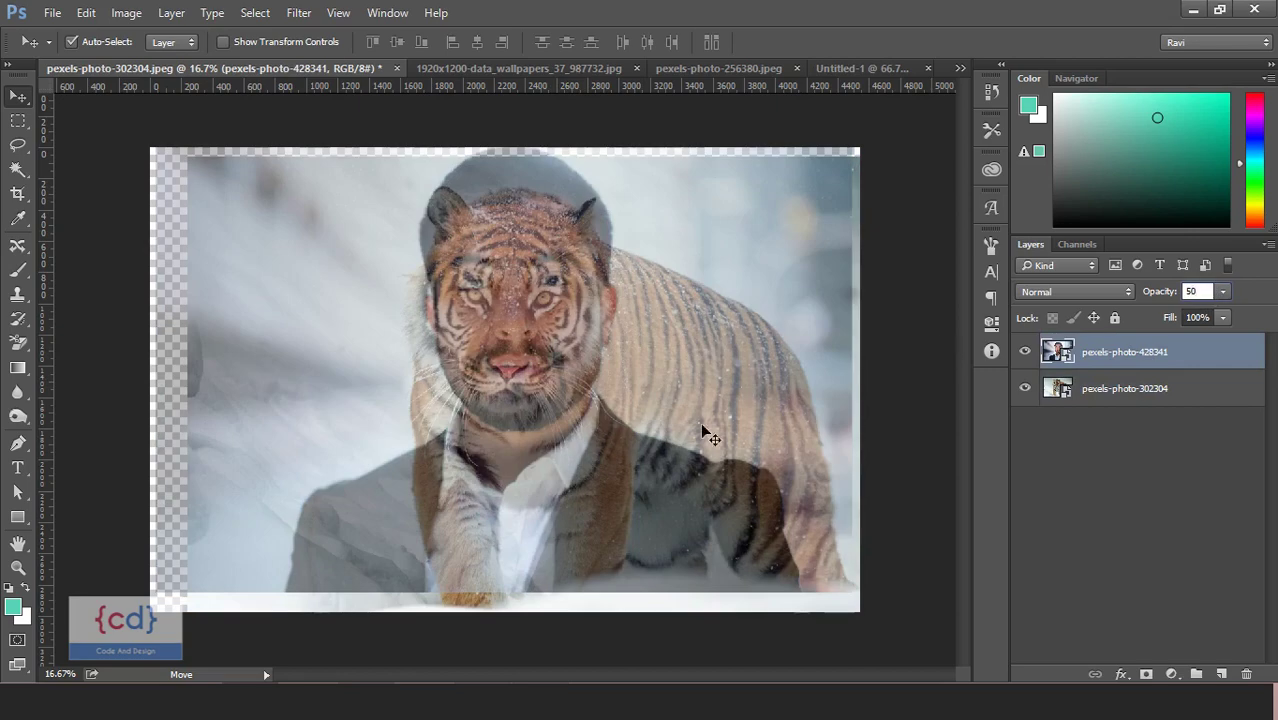
pyautogui.press('Return')
pyautogui.moveTo(563, 354); pyautogui.dragTo(547, 360)
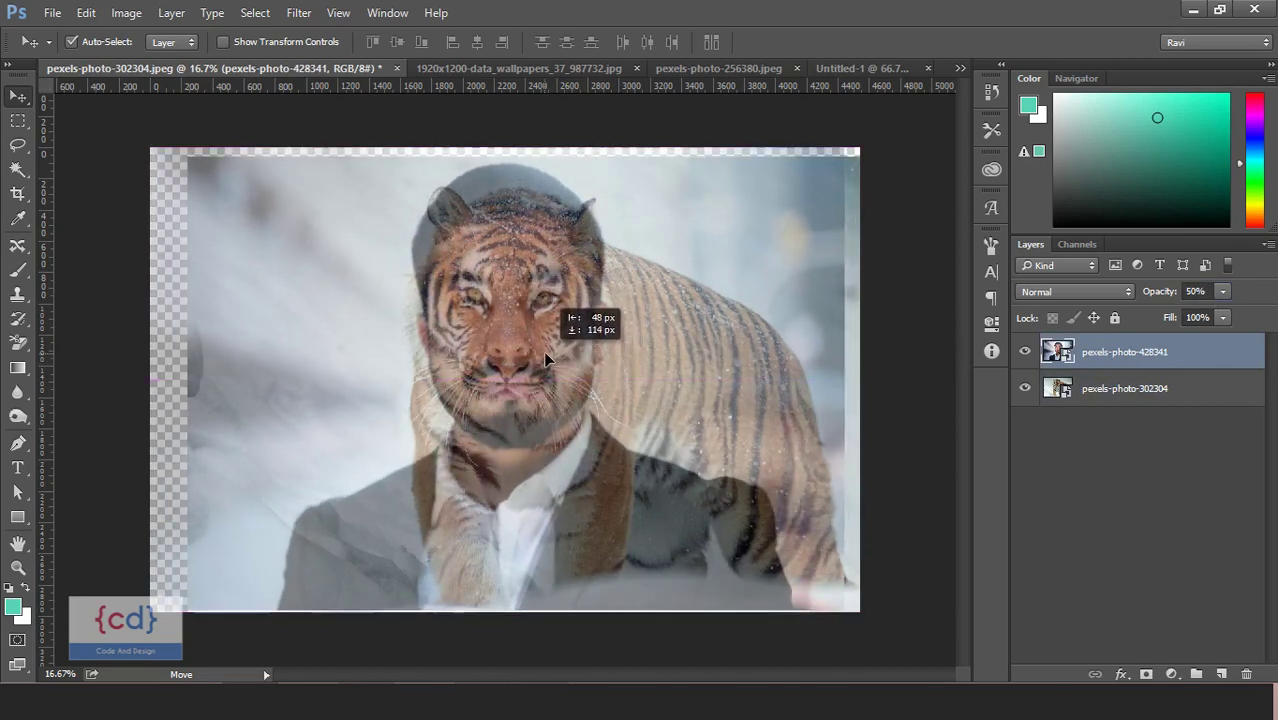
pyautogui.moveTo(547, 359)
pyautogui.mouseDown()
pyautogui.moveTo(556, 483)
pyautogui.moveTo(544, 356)
pyautogui.moveTo(556, 320)
pyautogui.moveTo(550, 333)
pyautogui.mouseUp()
pyautogui.hotkey('ctrl', '+')
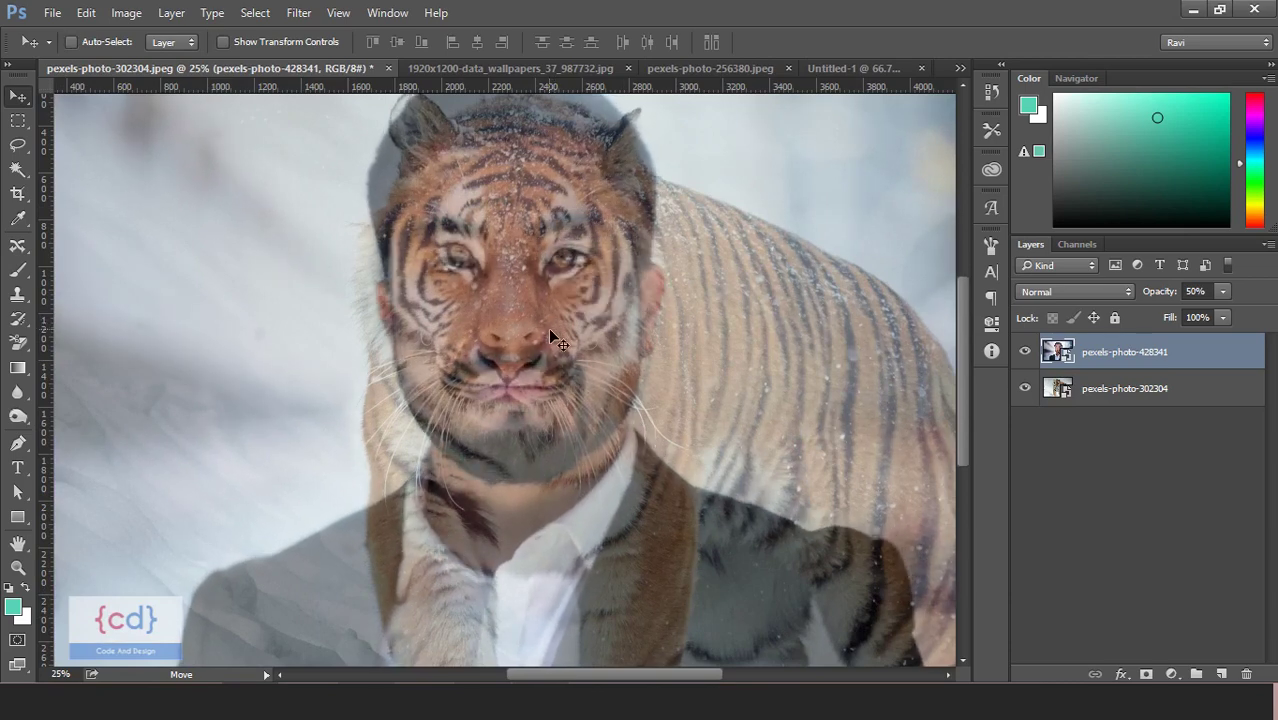
pyautogui.hotkey('ctrl', '-')
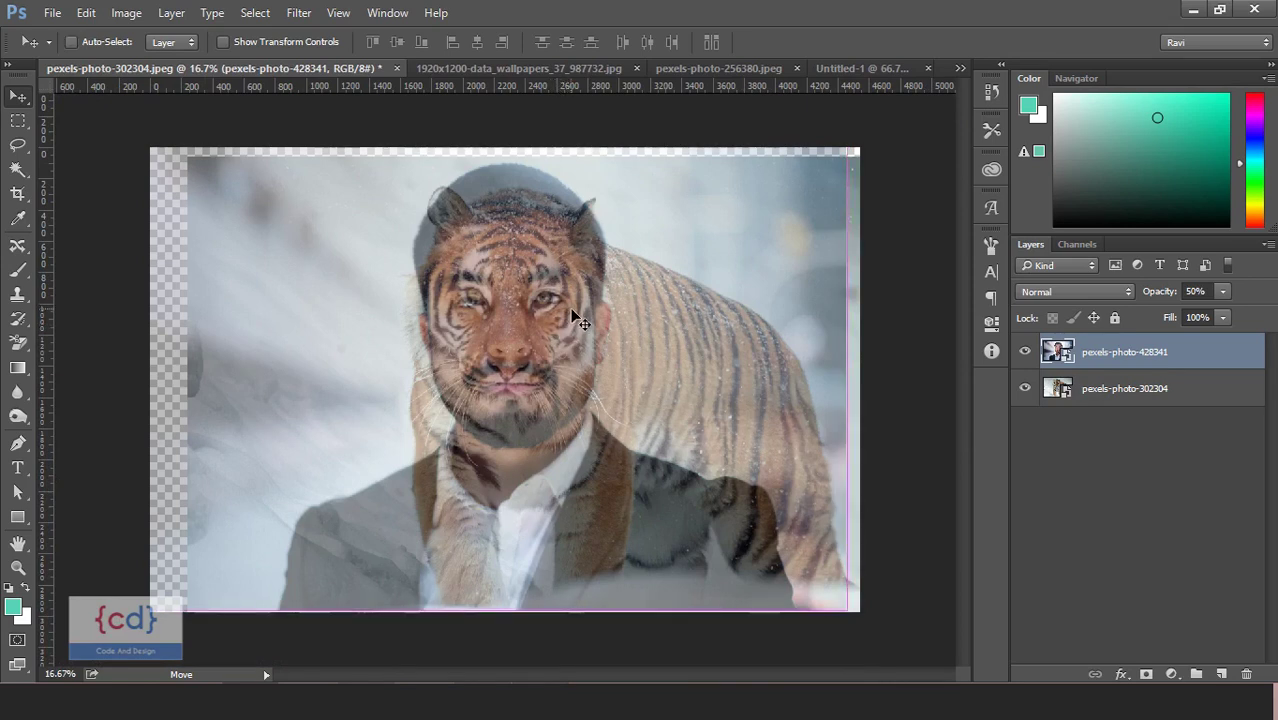
pyautogui.hotkey('ctrl', 't')
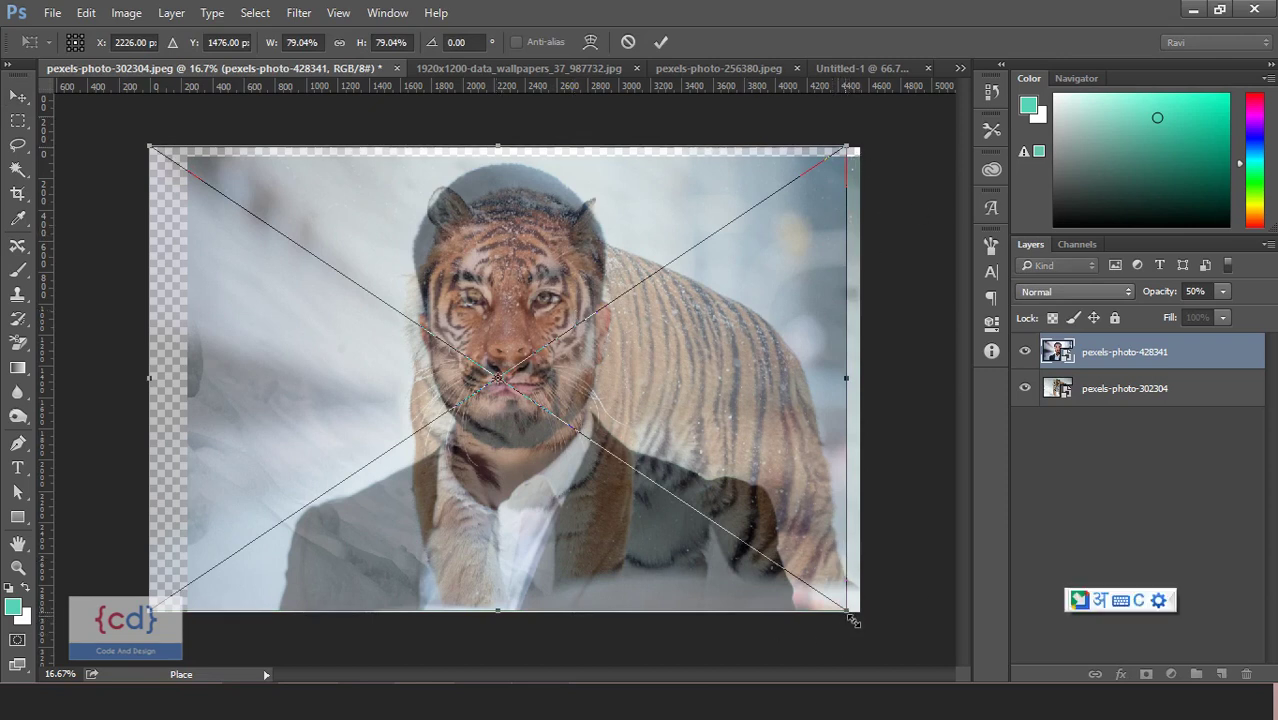
# Scale the man's photo to about 77.43%, nudge it into alignment, and apply.
pyautogui.moveTo(852, 621); pyautogui.dragTo(853, 615)
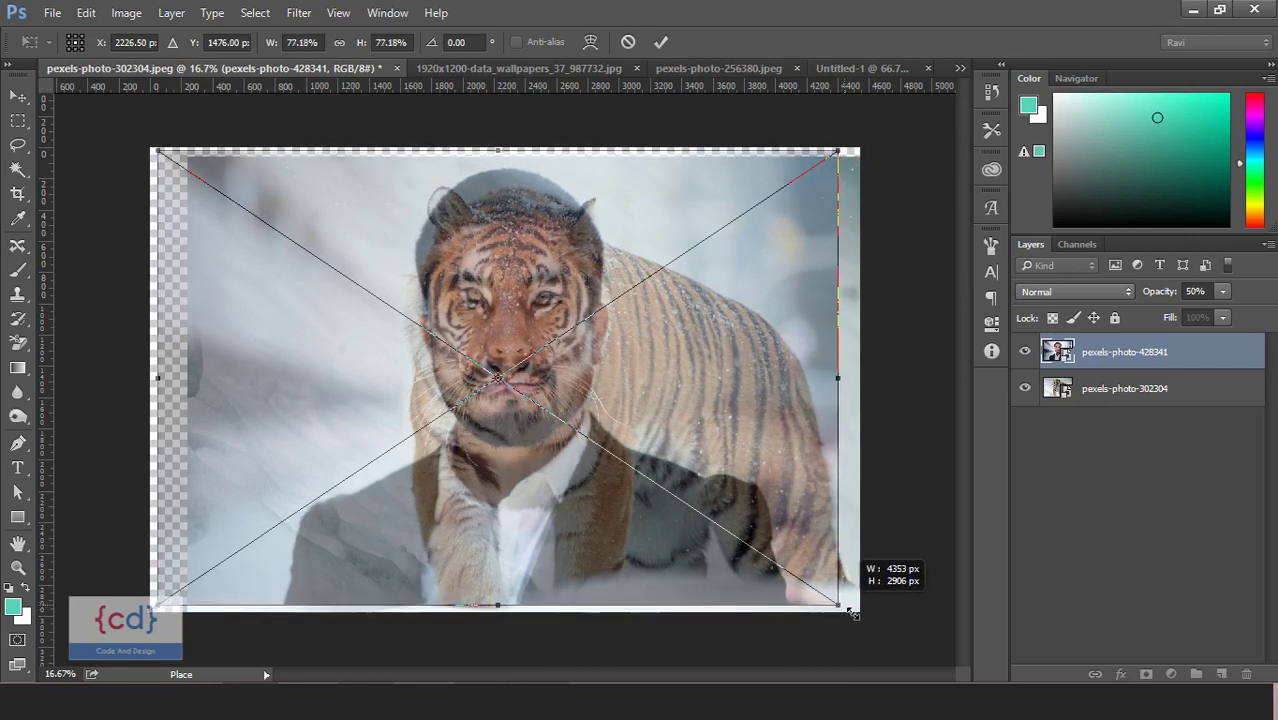
pyautogui.hotkey('shift', 'Up')
pyautogui.hotkey('shift', 'Up')
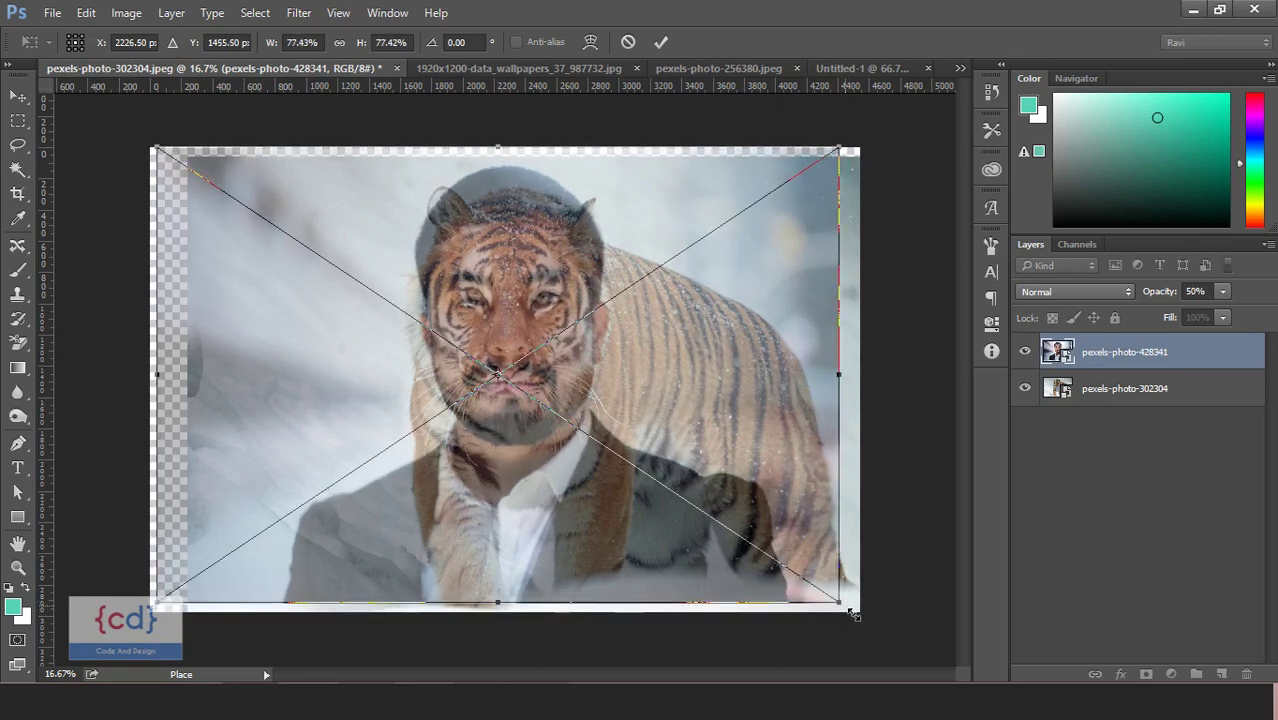
pyautogui.hotkey('shift', 'Up')
pyautogui.press('Right')
pyautogui.press('Right')
pyautogui.press('Down')
pyautogui.press('Down')
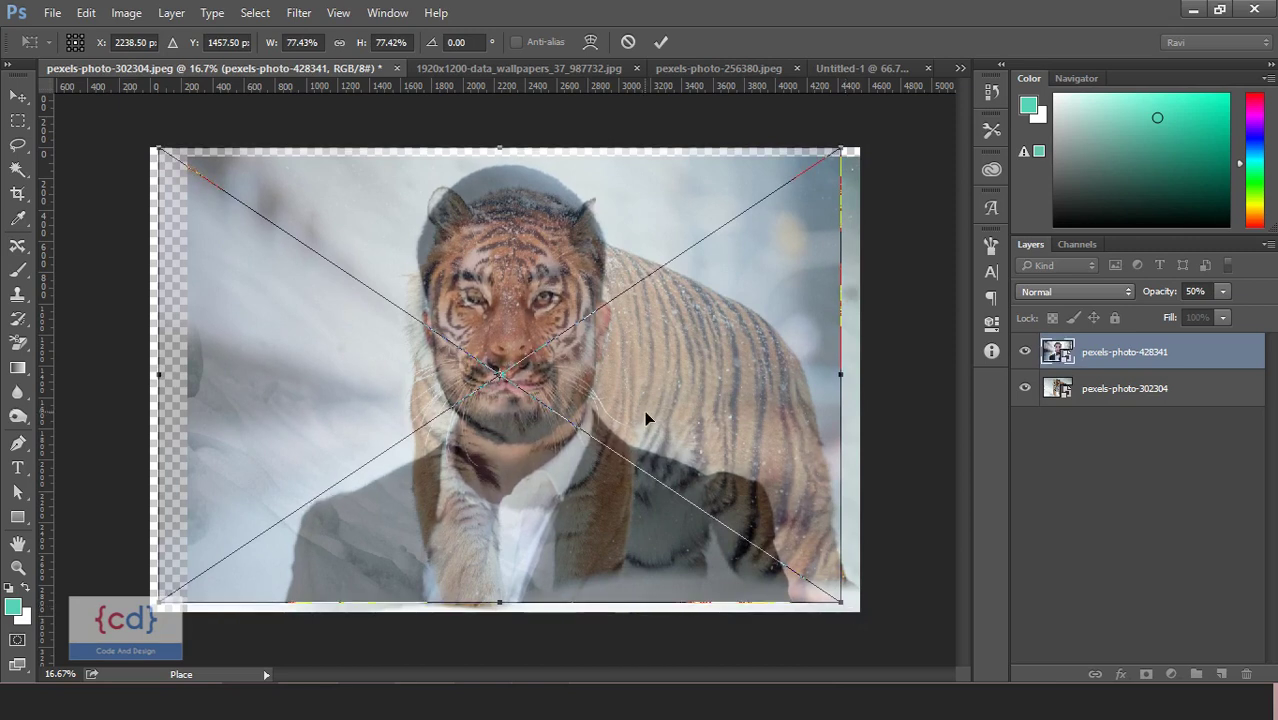
pyautogui.press('Return')
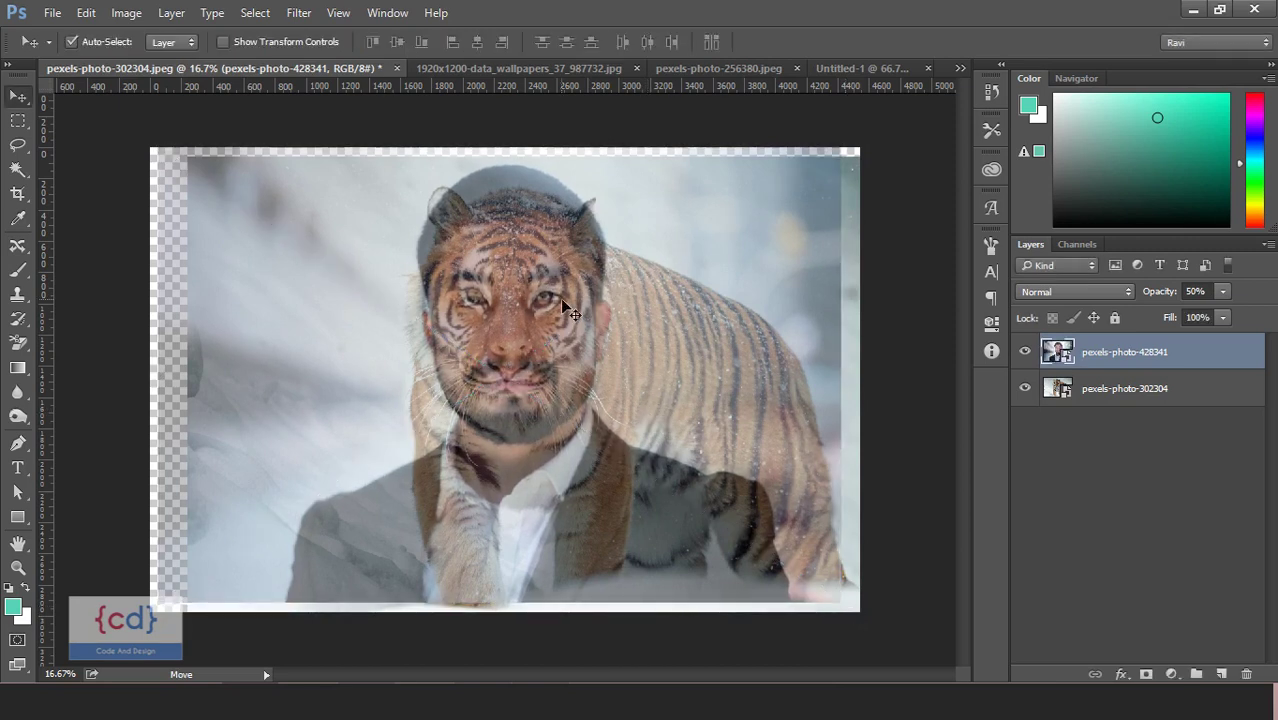
# Restore the man layer to 100% opacity and shift both photo layers slightly down.
pyautogui.click(1196, 291)
pyautogui.write('100')
pyautogui.press('Return')
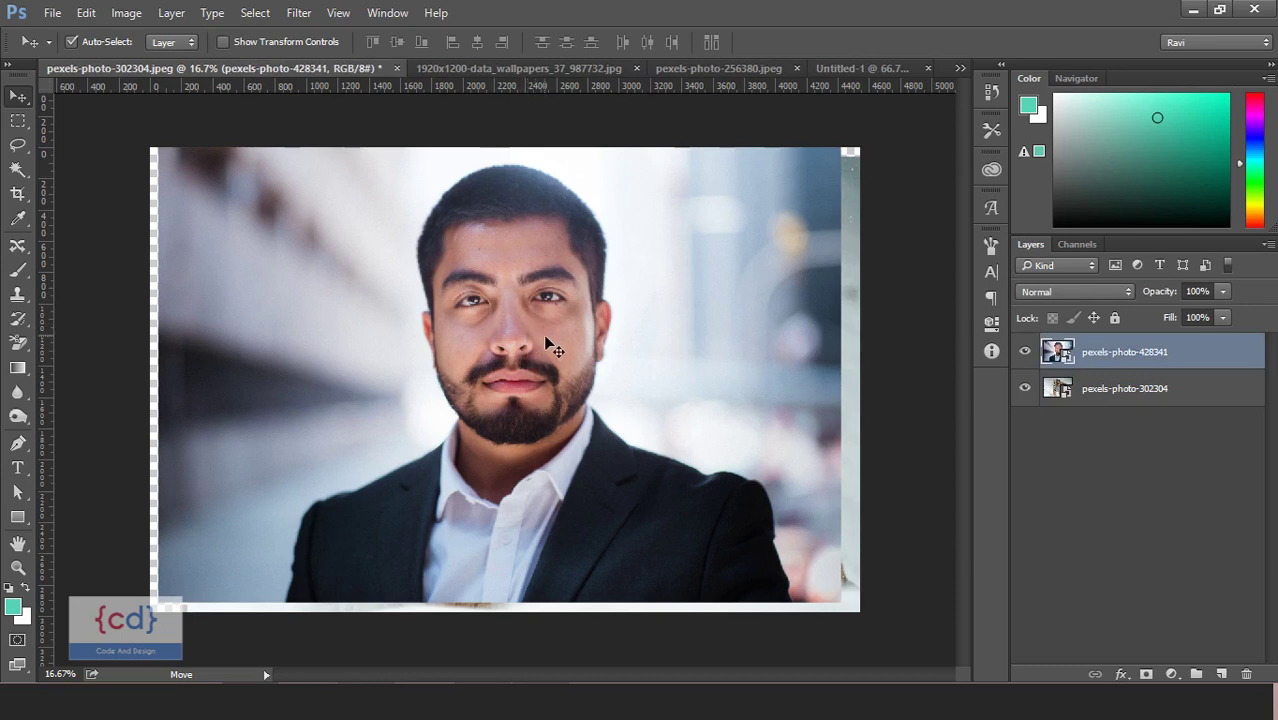
pyautogui.click(1082, 398)
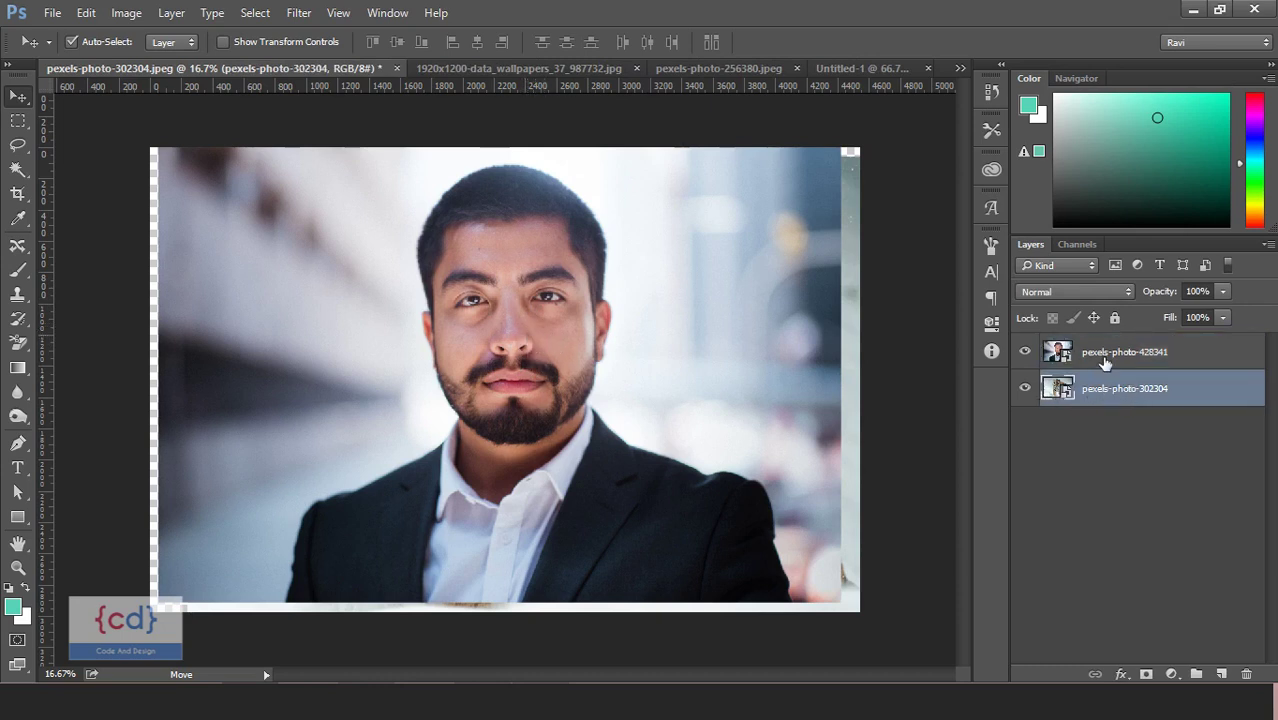
pyautogui.click(1105, 360)
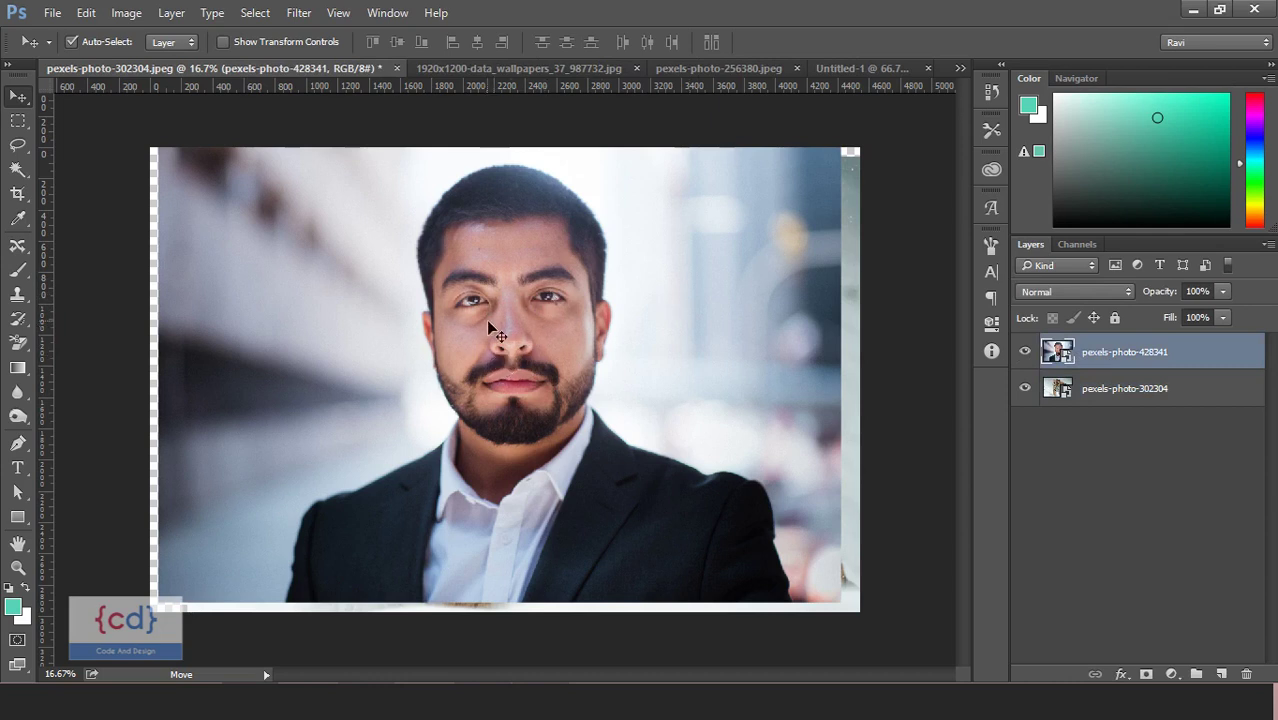
pyautogui.keyDown('shift'); pyautogui.click(152, 188); pyautogui.keyUp('shift')
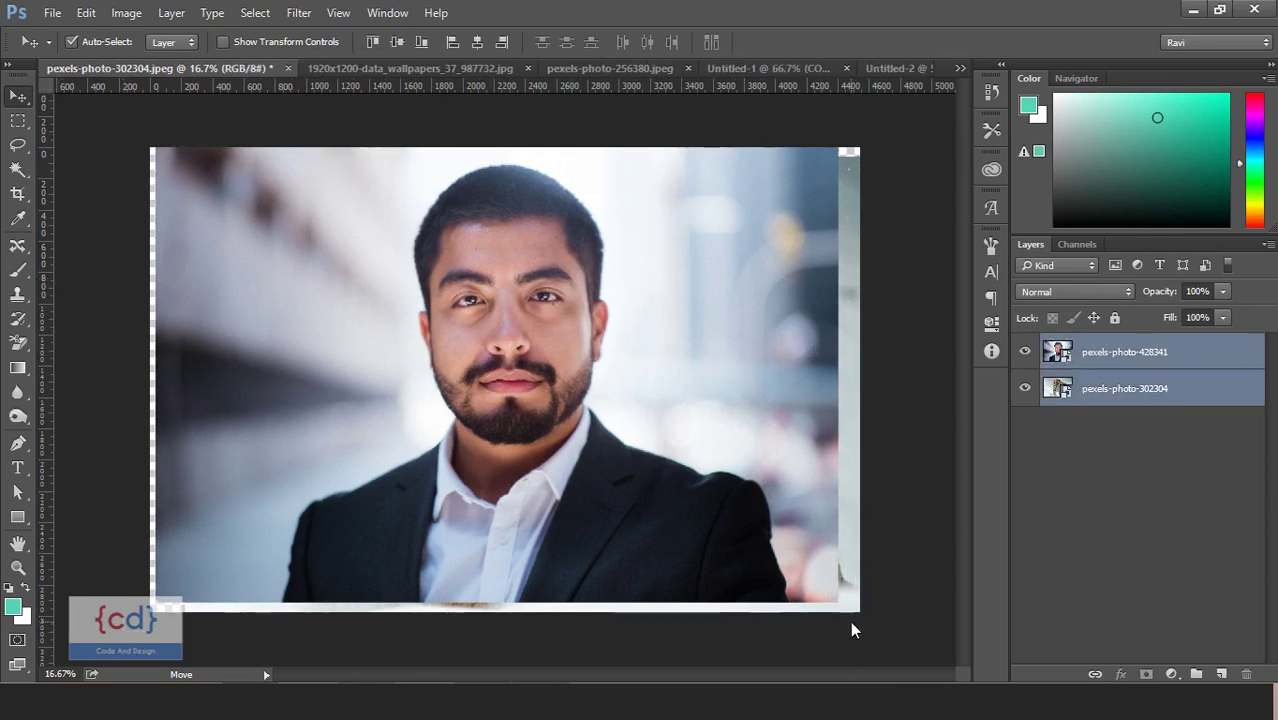
pyautogui.moveTo(852, 627); pyautogui.dragTo(854, 630)
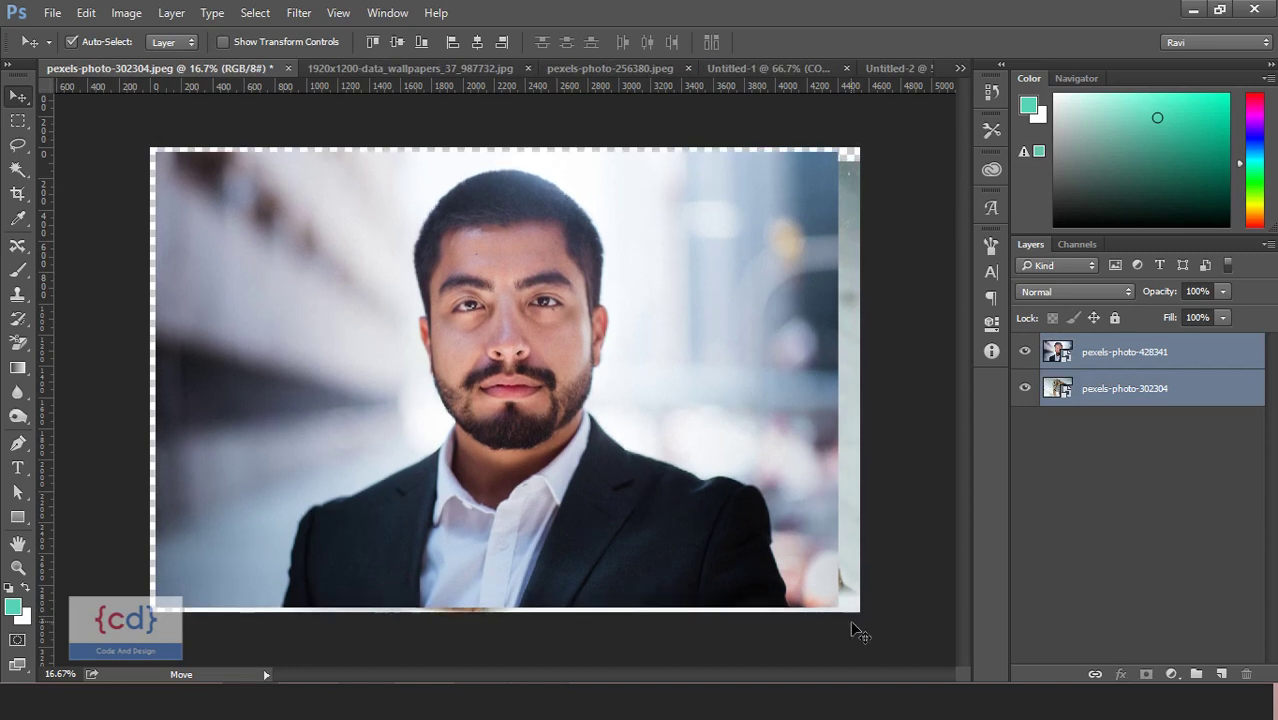
pyautogui.click(876, 402)
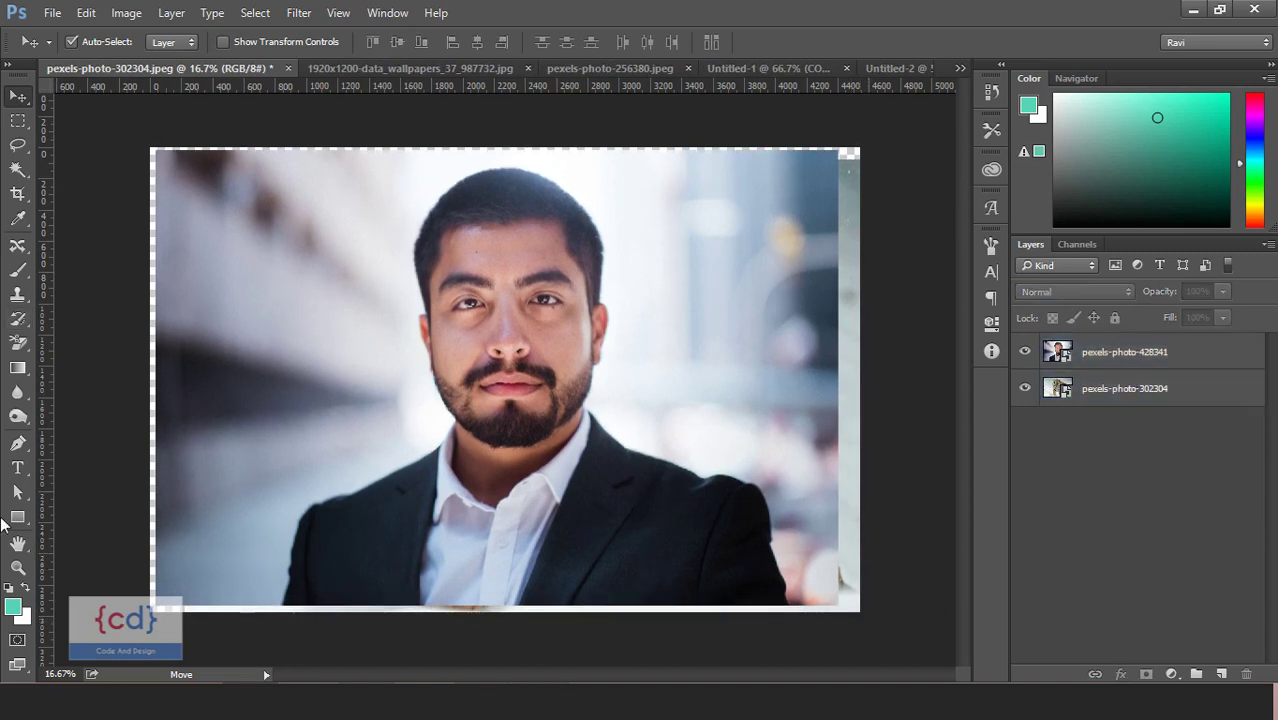
# Crop all four edges inward to trim the transparent and white border strips.
pyautogui.click(17, 193)
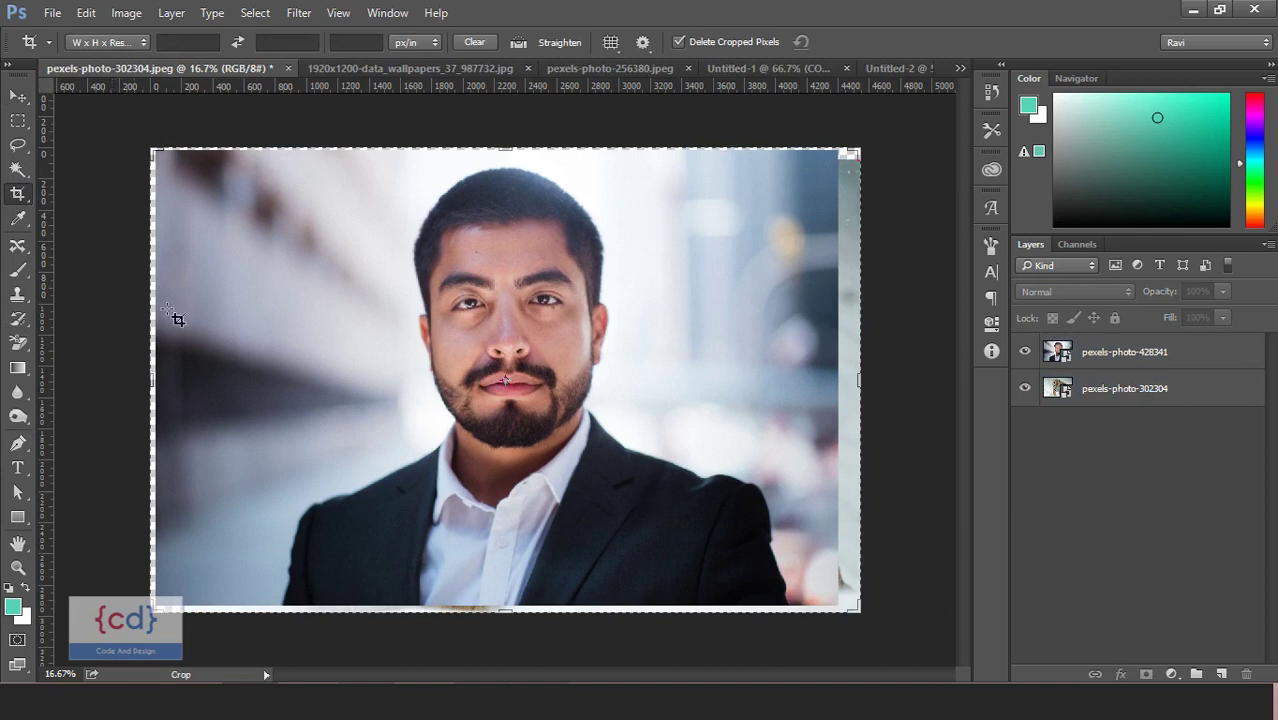
pyautogui.moveTo(160, 391); pyautogui.dragTo(165, 392)
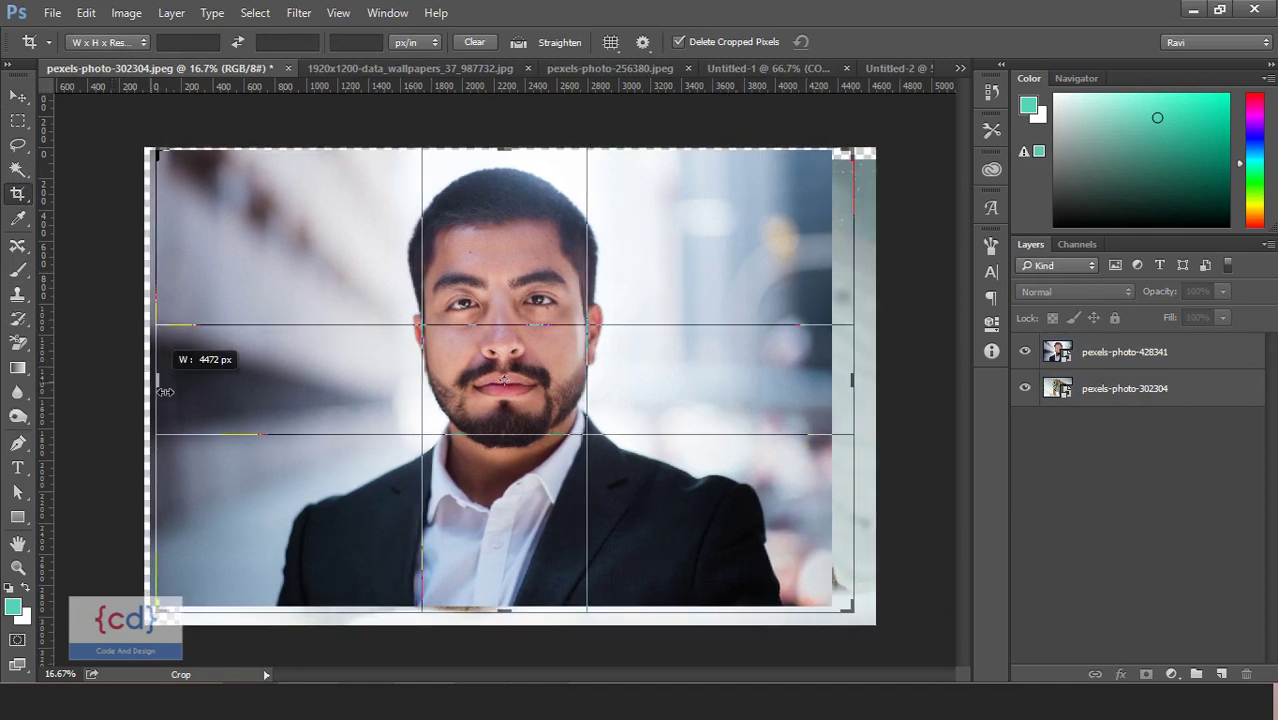
pyautogui.moveTo(508, 157); pyautogui.dragTo(512, 160)
pyautogui.moveTo(862, 393); pyautogui.dragTo(850, 391)
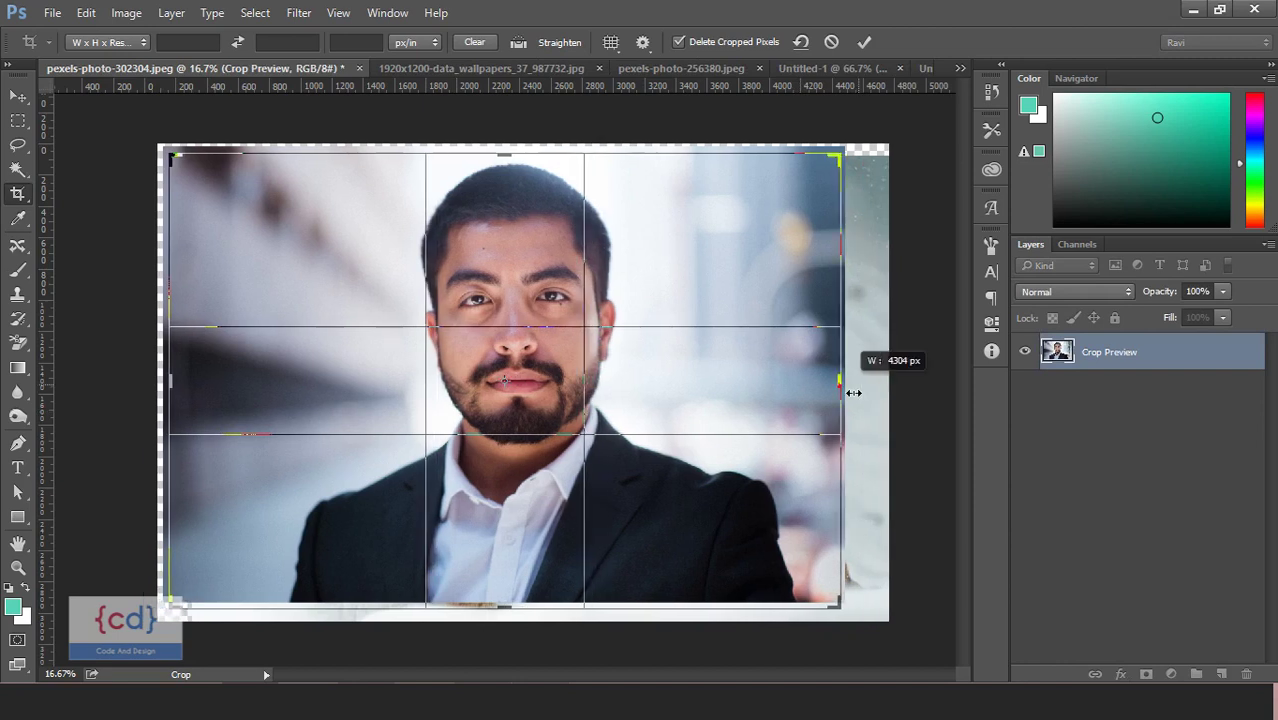
pyautogui.moveTo(519, 616); pyautogui.dragTo(515, 614)
pyautogui.press('Return')
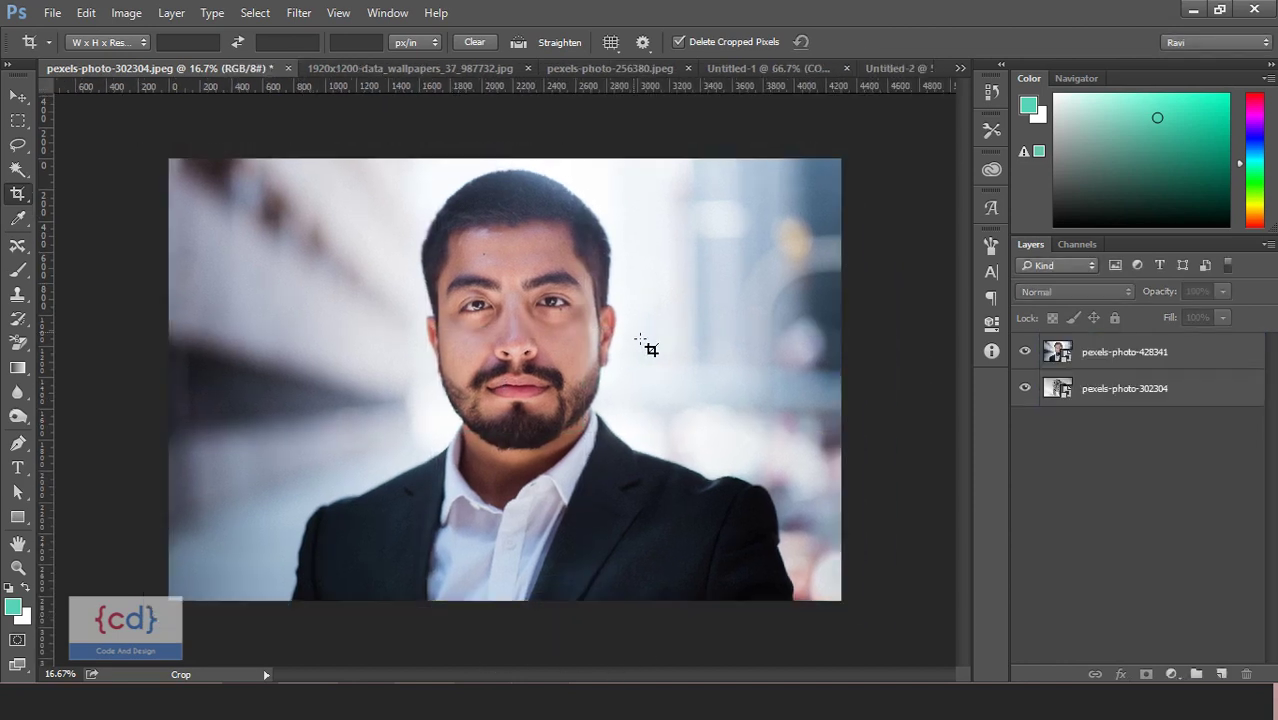
pyautogui.click(22, 98)
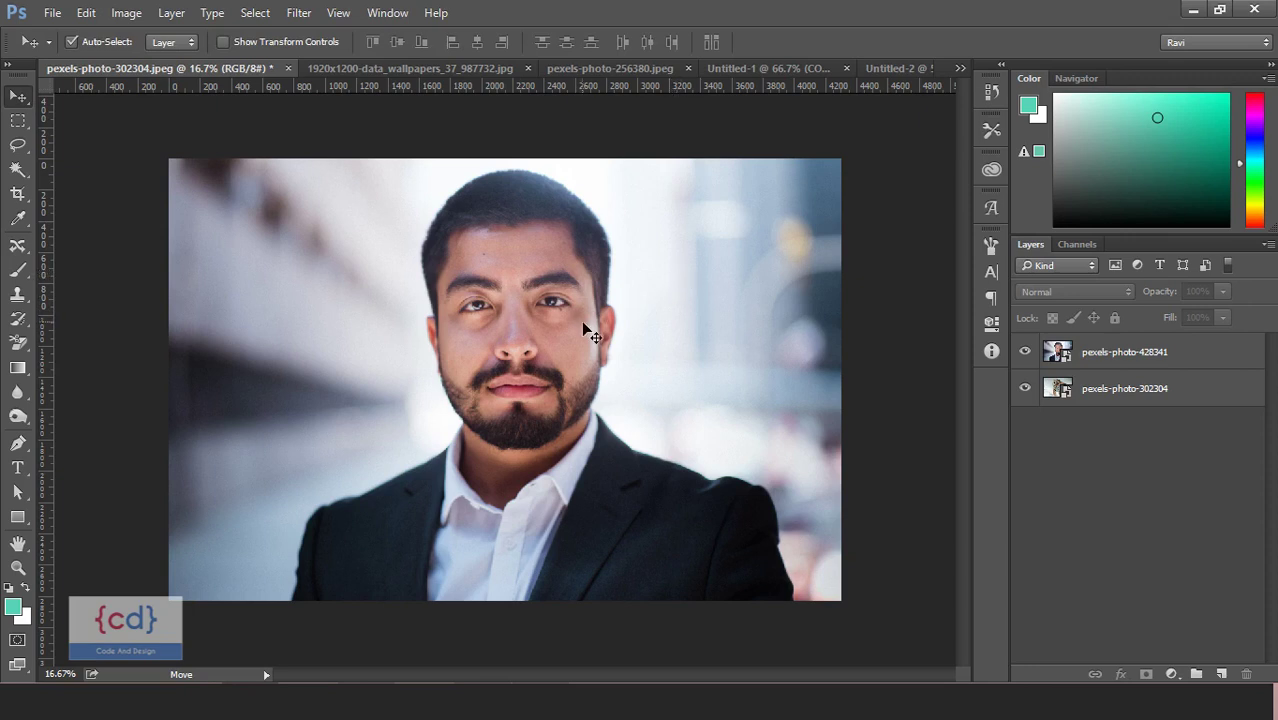
# Add a layer mask to the man's photo, discard it, then add a Reveal All mask.
pyautogui.click(1188, 357)
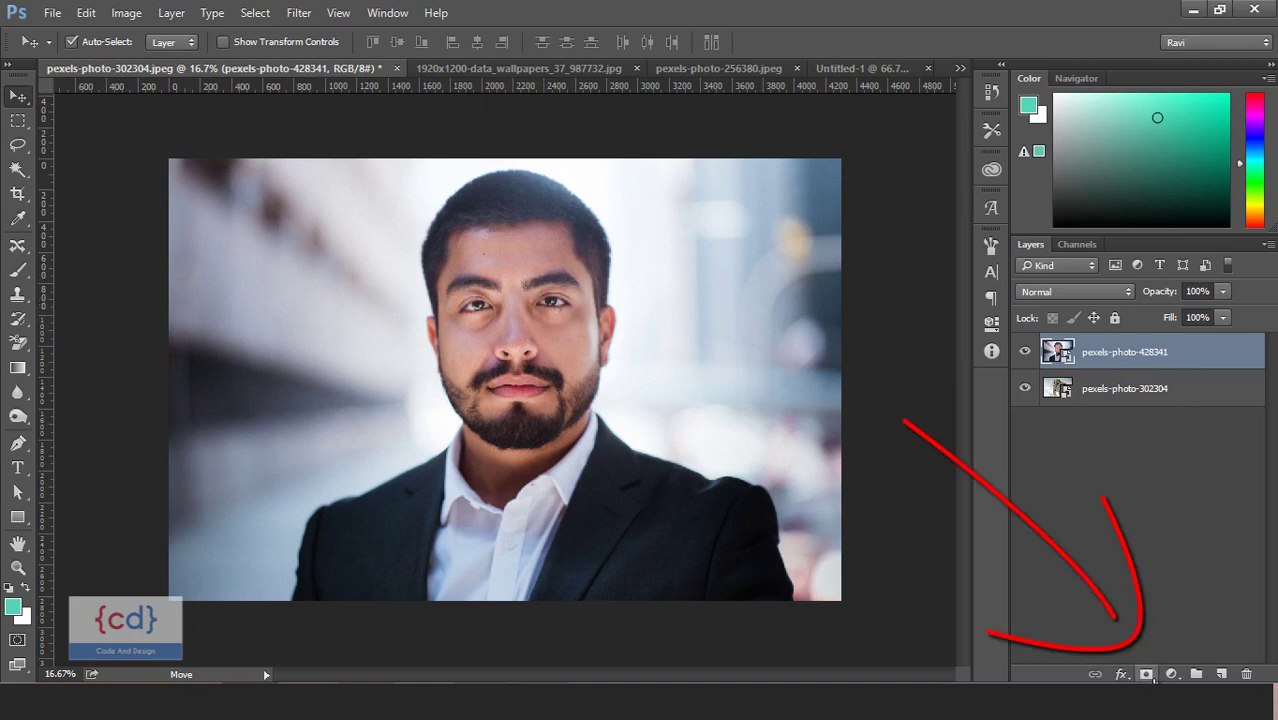
pyautogui.click(1150, 676)
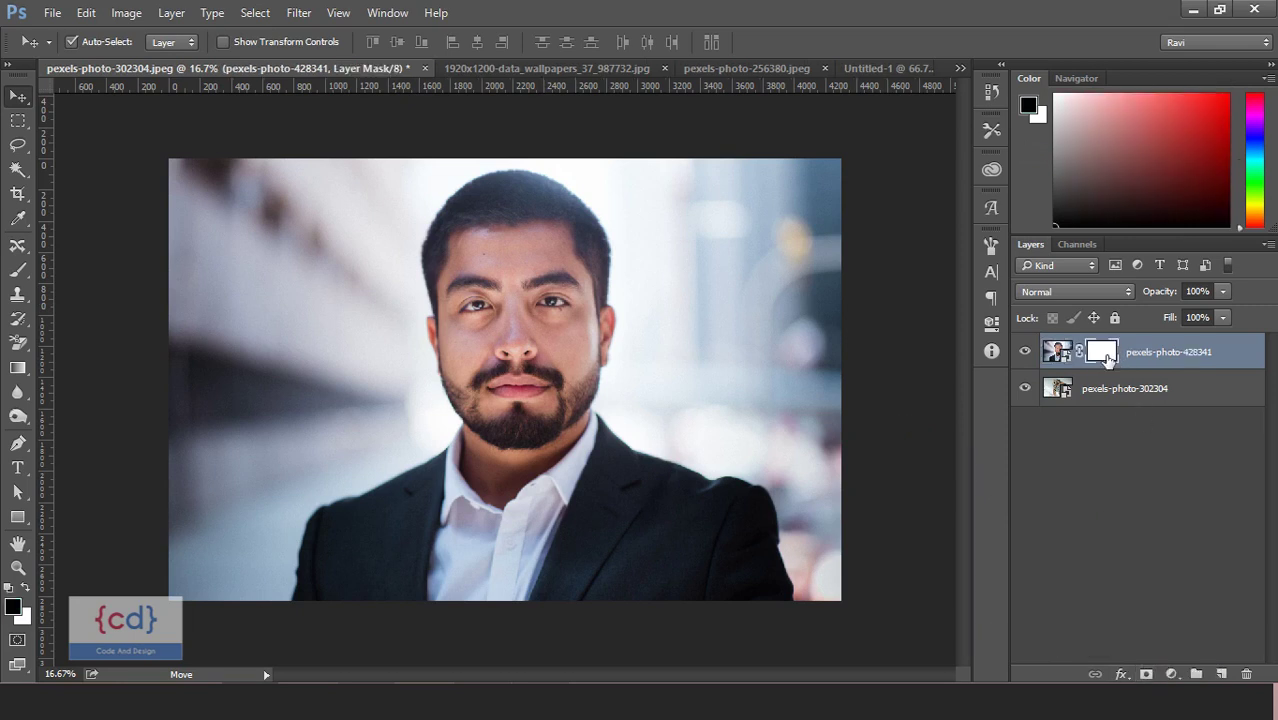
pyautogui.moveTo(1114, 362); pyautogui.dragTo(1246, 674)
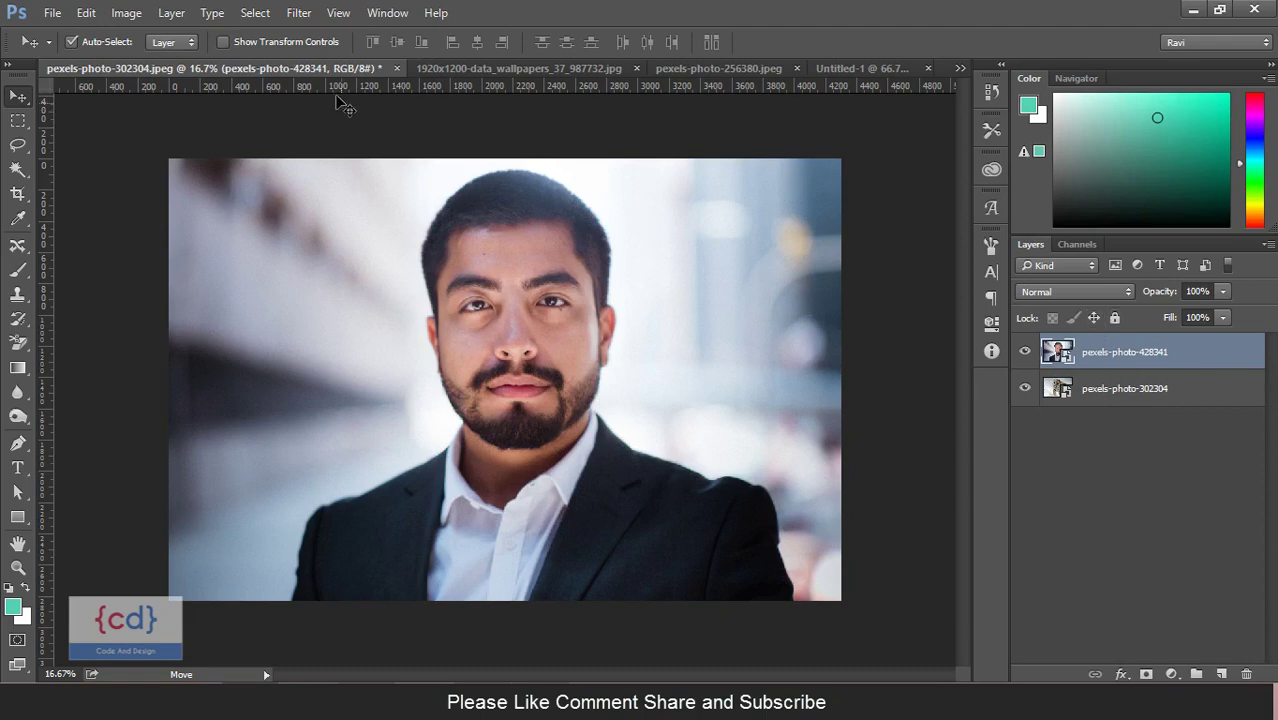
pyautogui.click(178, 14)
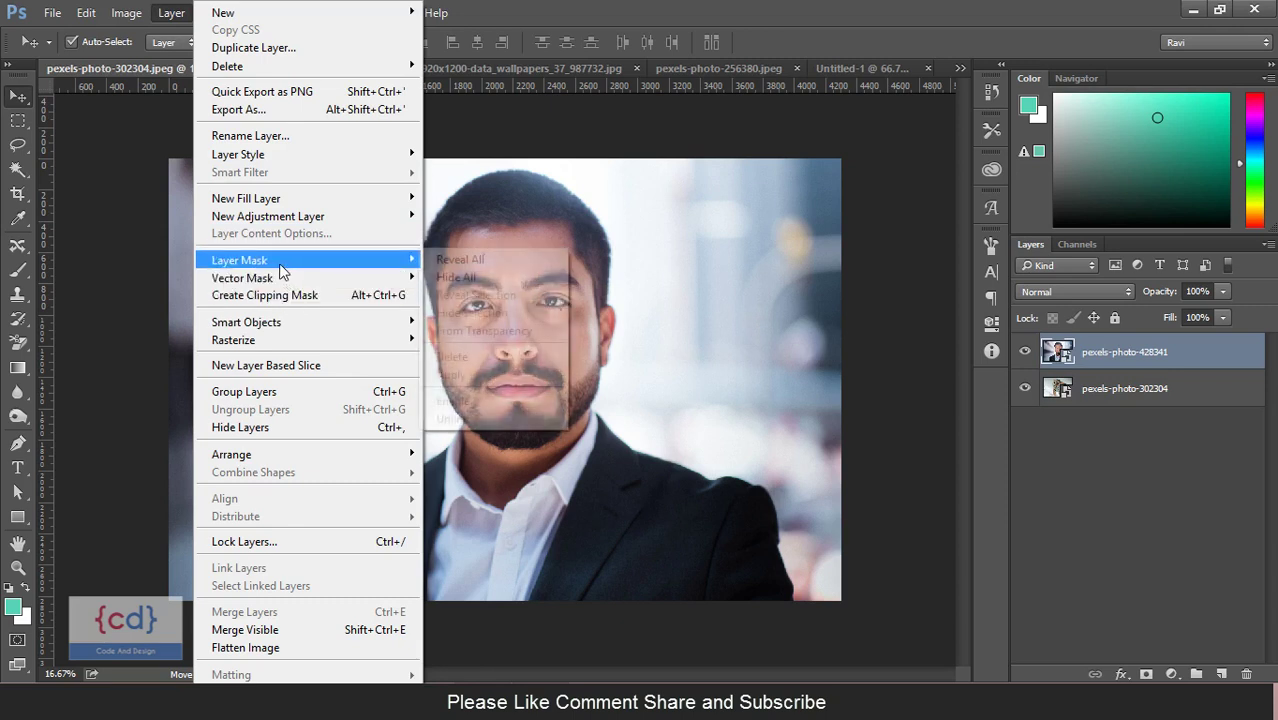
pyautogui.moveTo(240, 260)
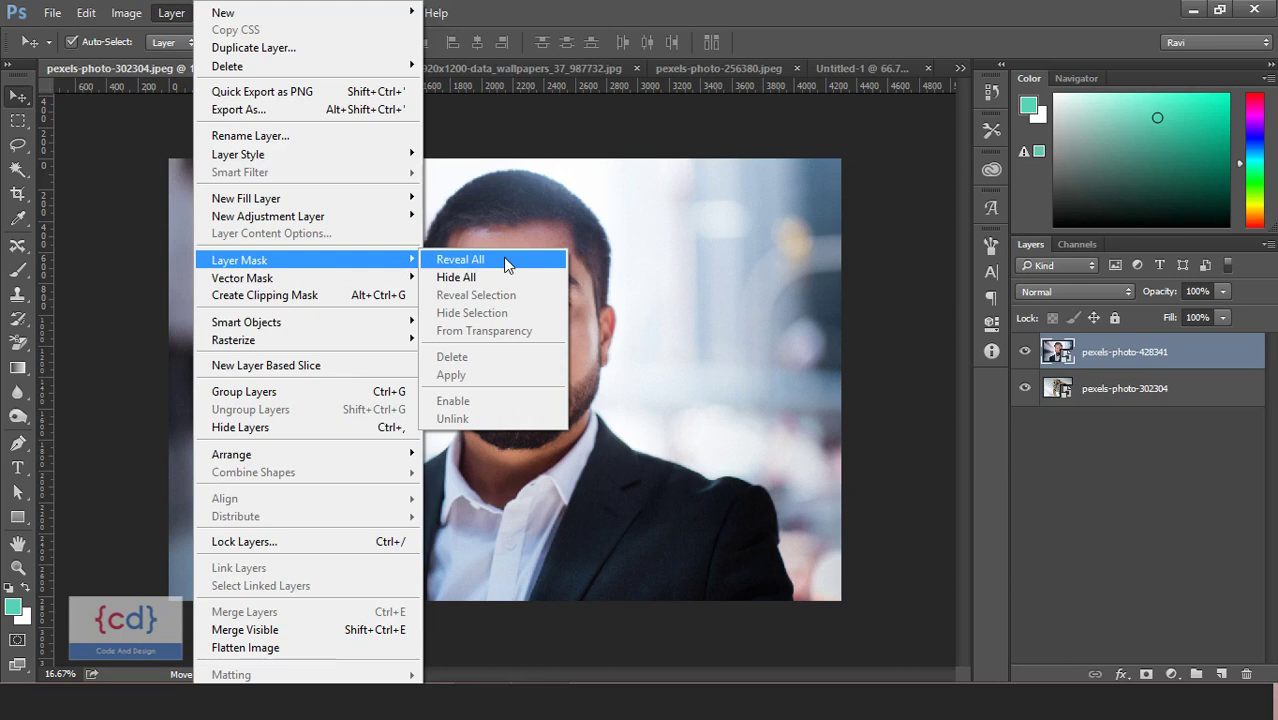
pyautogui.click(509, 262)
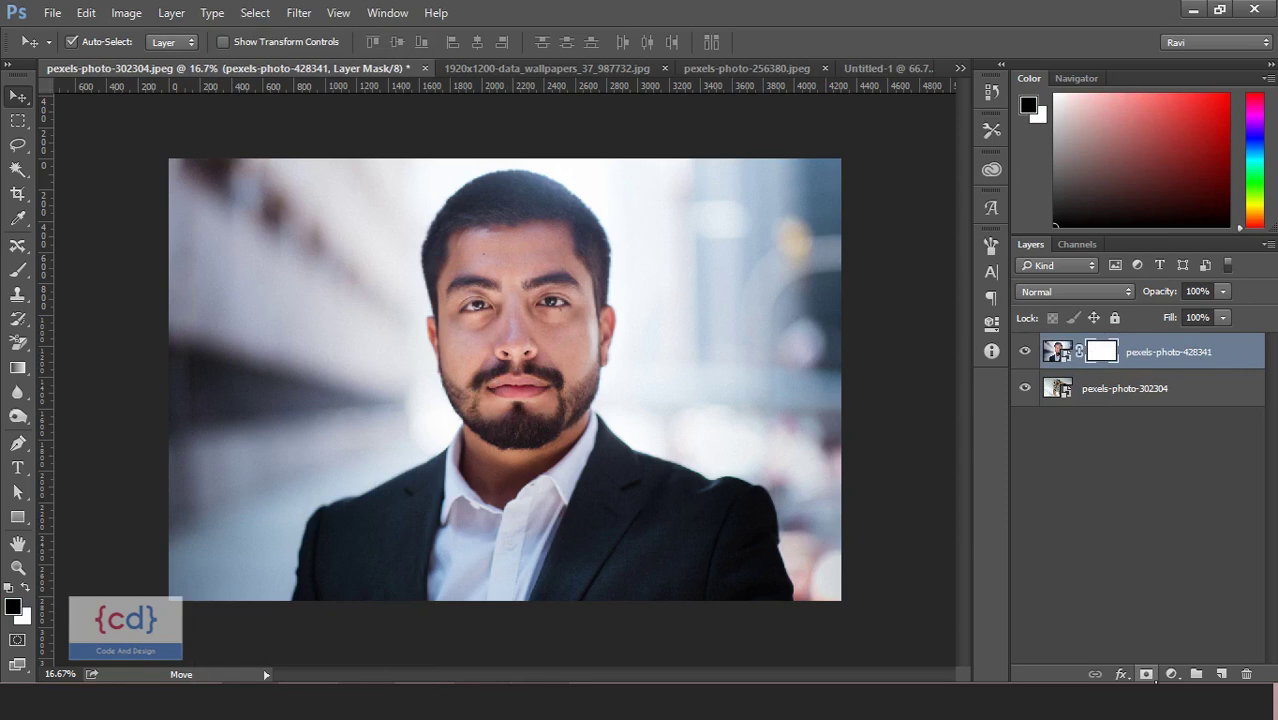
# Delete the portrait's mask, apply Layer Mask > Hide All, then undo it.
pyautogui.click(168, 13)
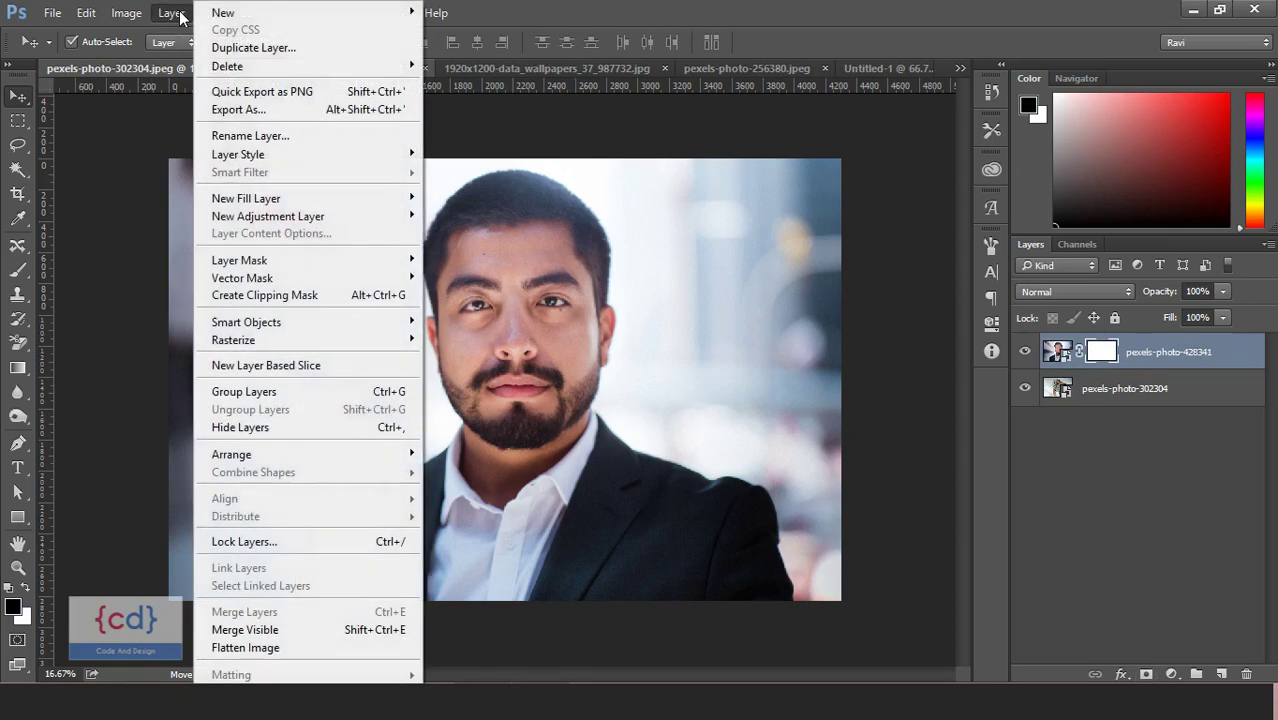
pyautogui.click(168, 13)
pyautogui.moveTo(1101, 352); pyautogui.dragTo(1247, 674)
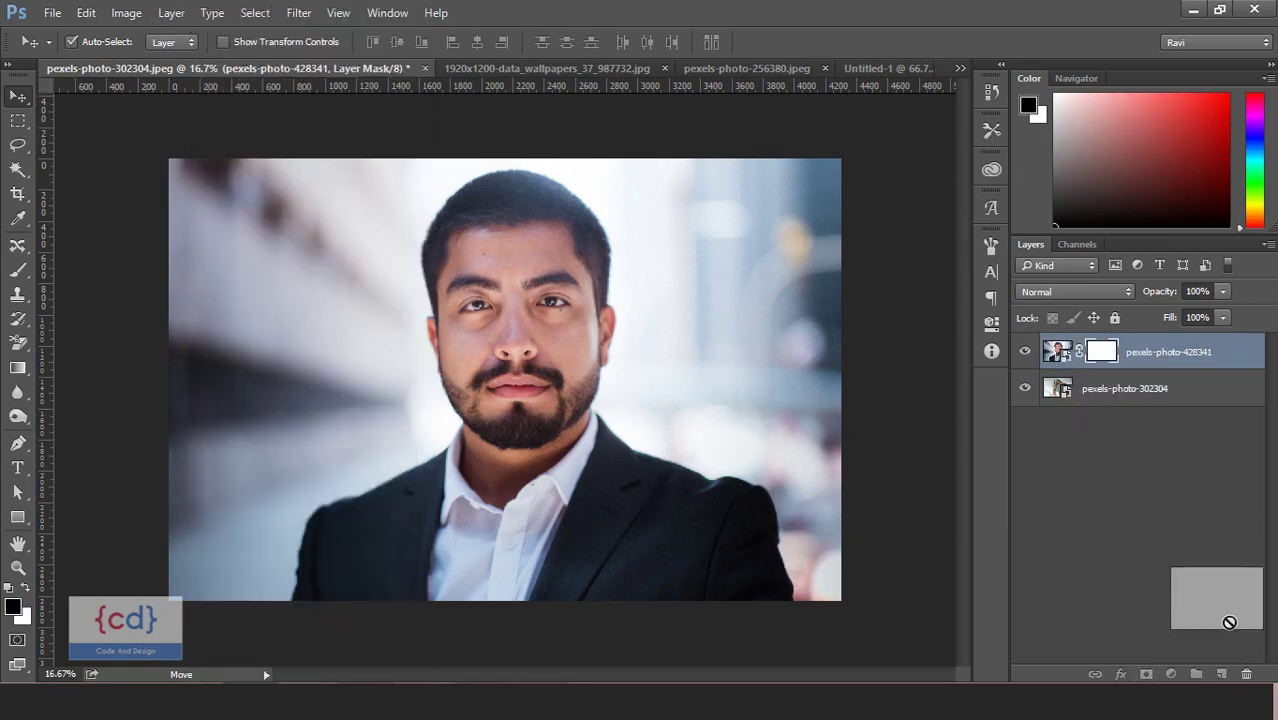
pyautogui.click(176, 13)
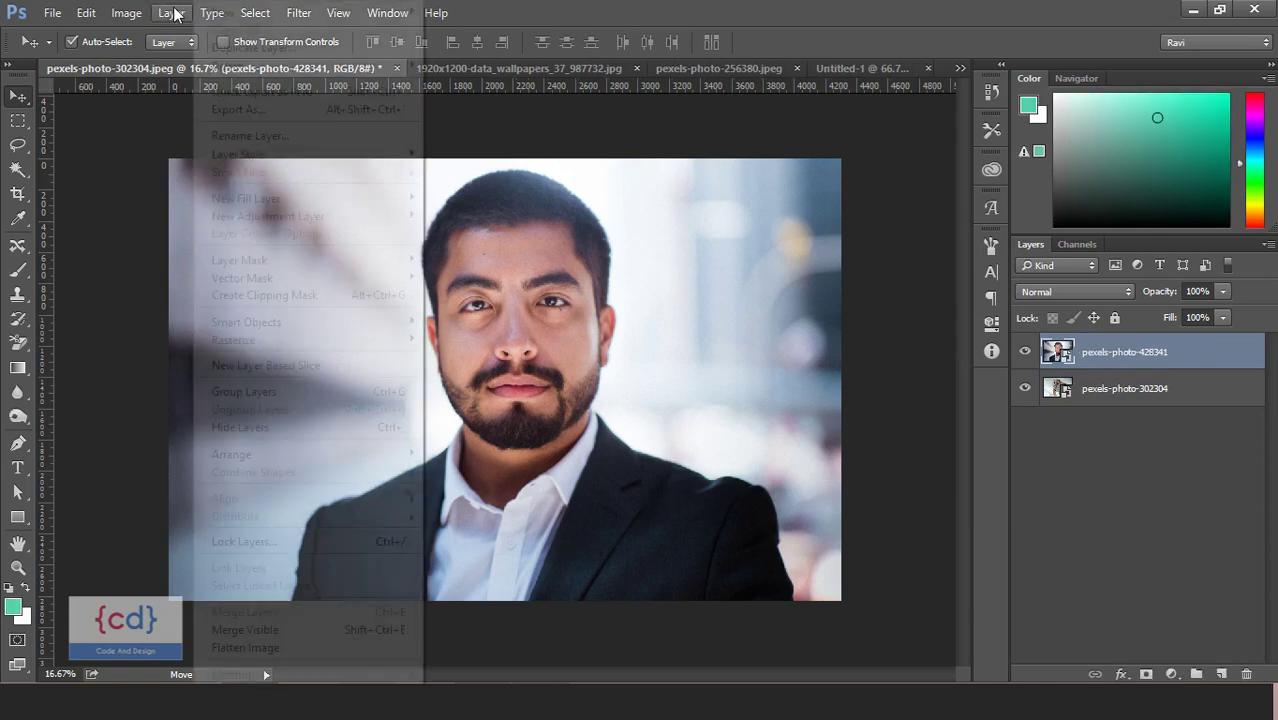
pyautogui.moveTo(240, 260)
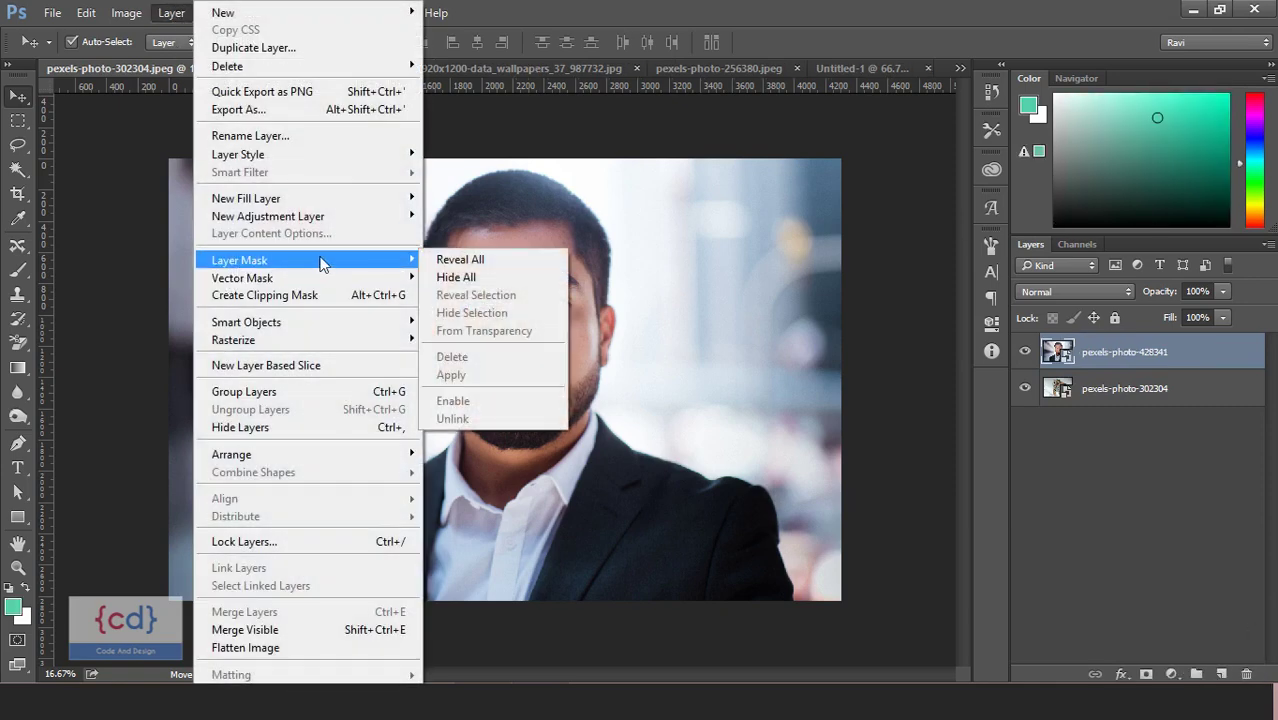
pyautogui.click(470, 280)
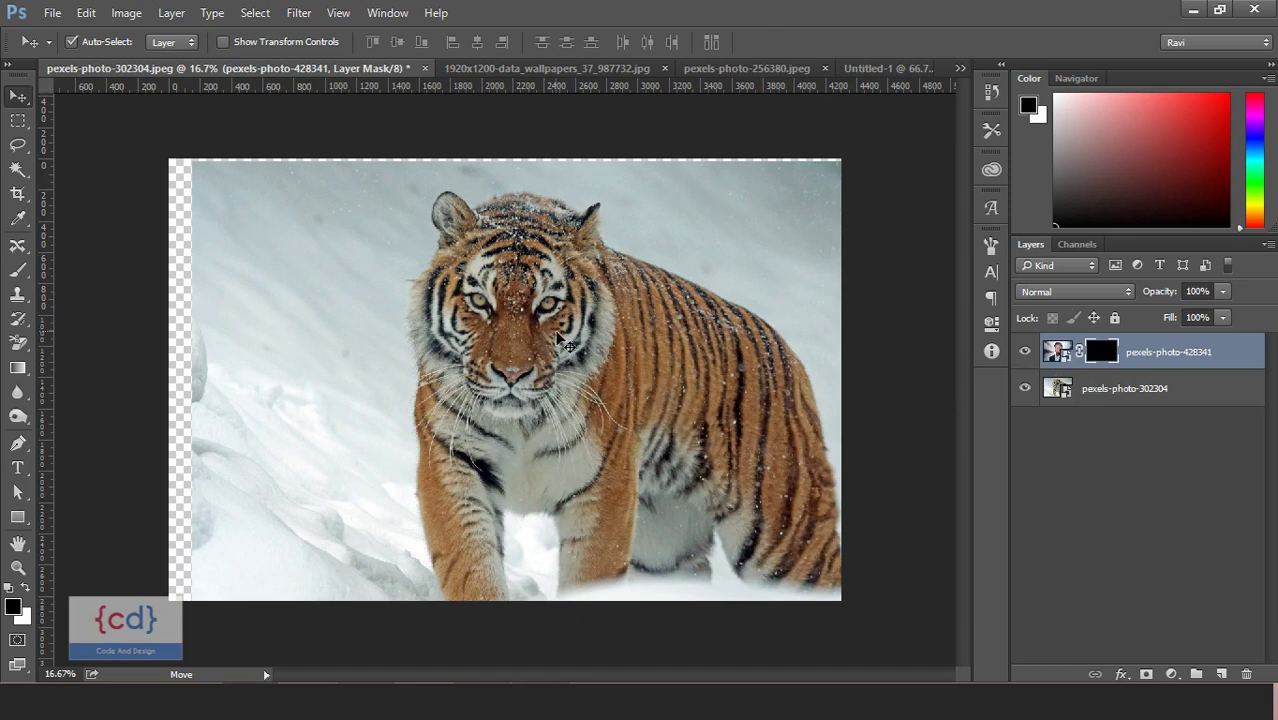
pyautogui.hotkey('ctrl', 'z')
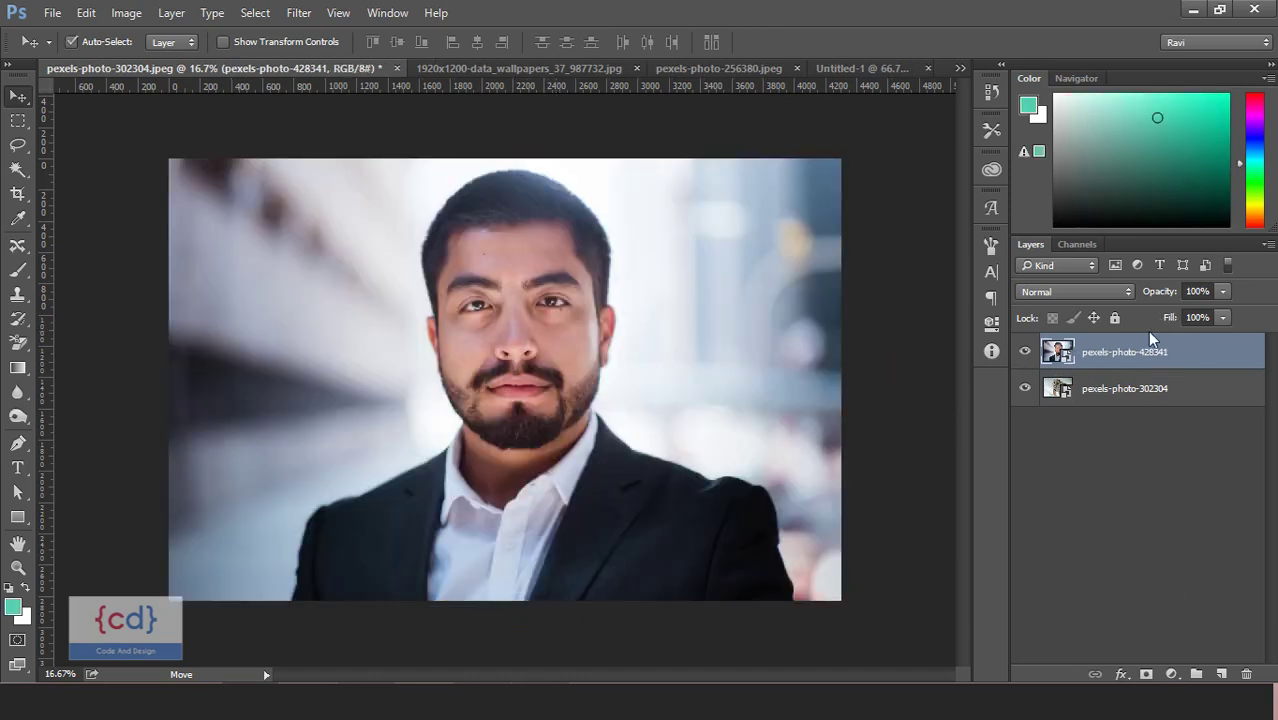
# Add a layer mask to the portrait, invert it to black, then back to white.
pyautogui.click(1150, 676)
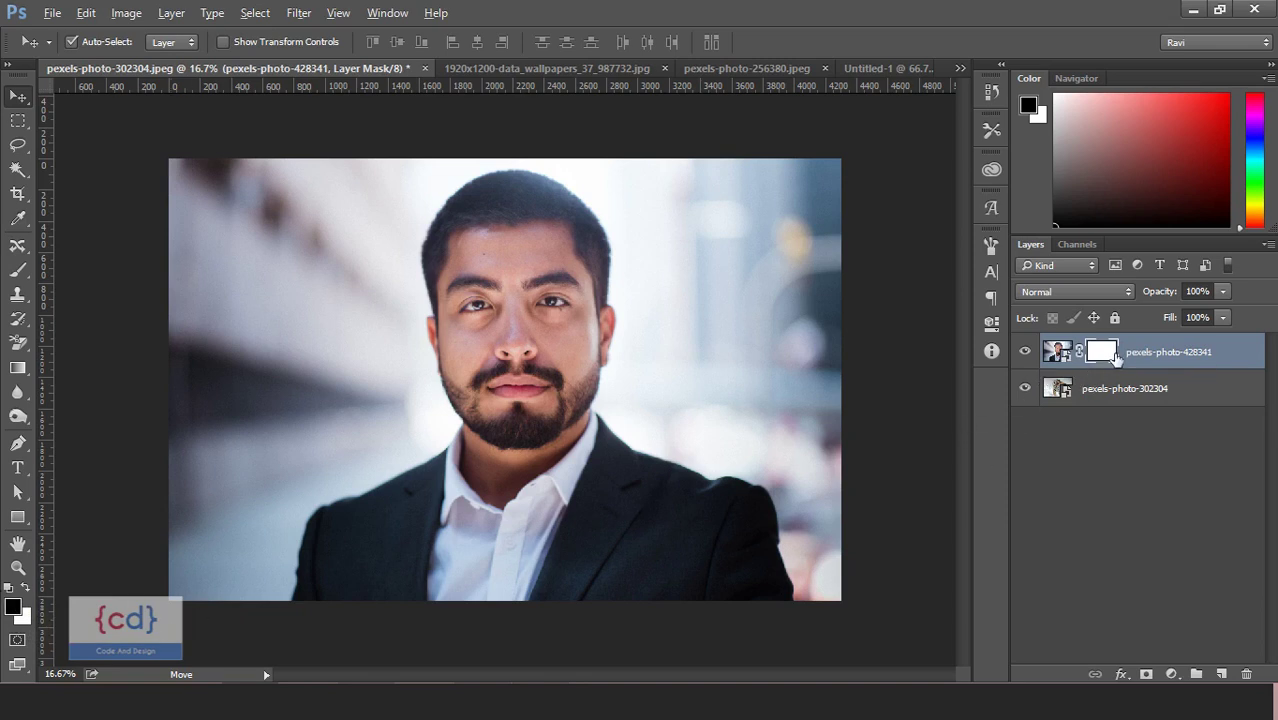
pyautogui.hotkey('ctrl', 'i')
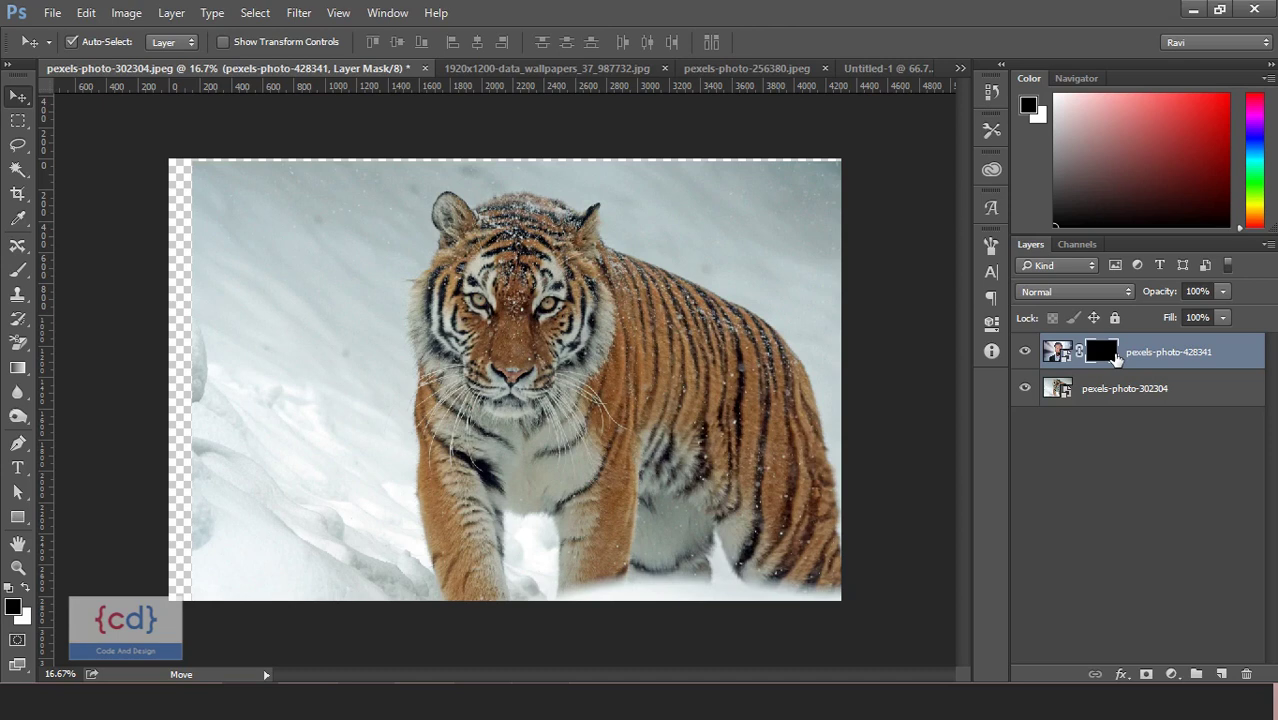
pyautogui.moveTo(1116, 358); pyautogui.dragTo(1119, 363)
pyautogui.hotkey('ctrl', 'i')
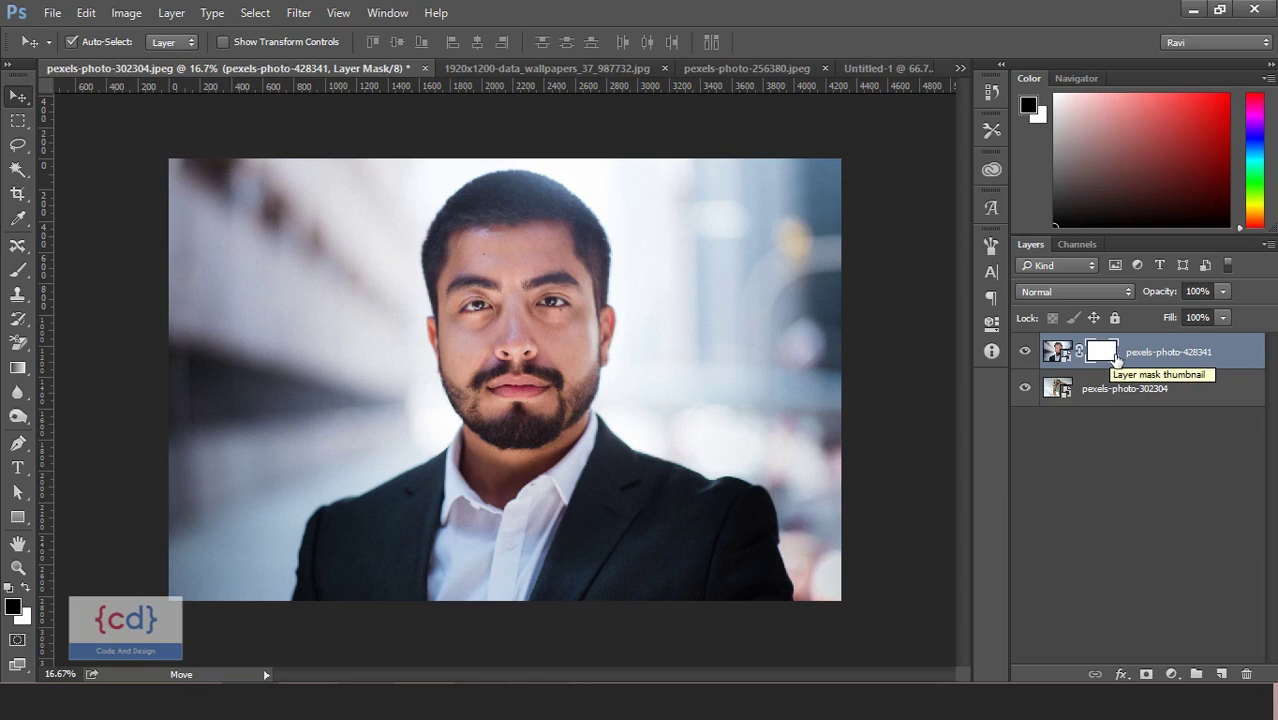
# Select the Brush Tool and set a 359 px tip with 0% hardness at 30% opacity.
pyautogui.click(20, 274)
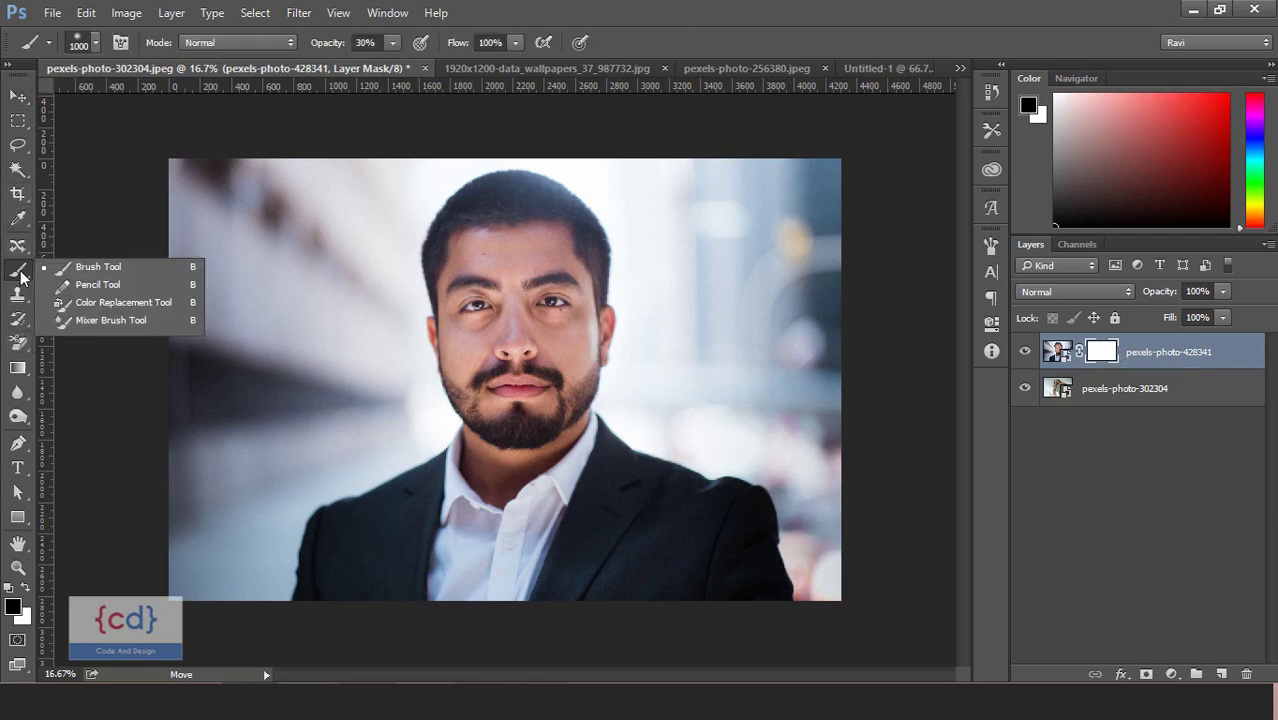
pyautogui.click(120, 266)
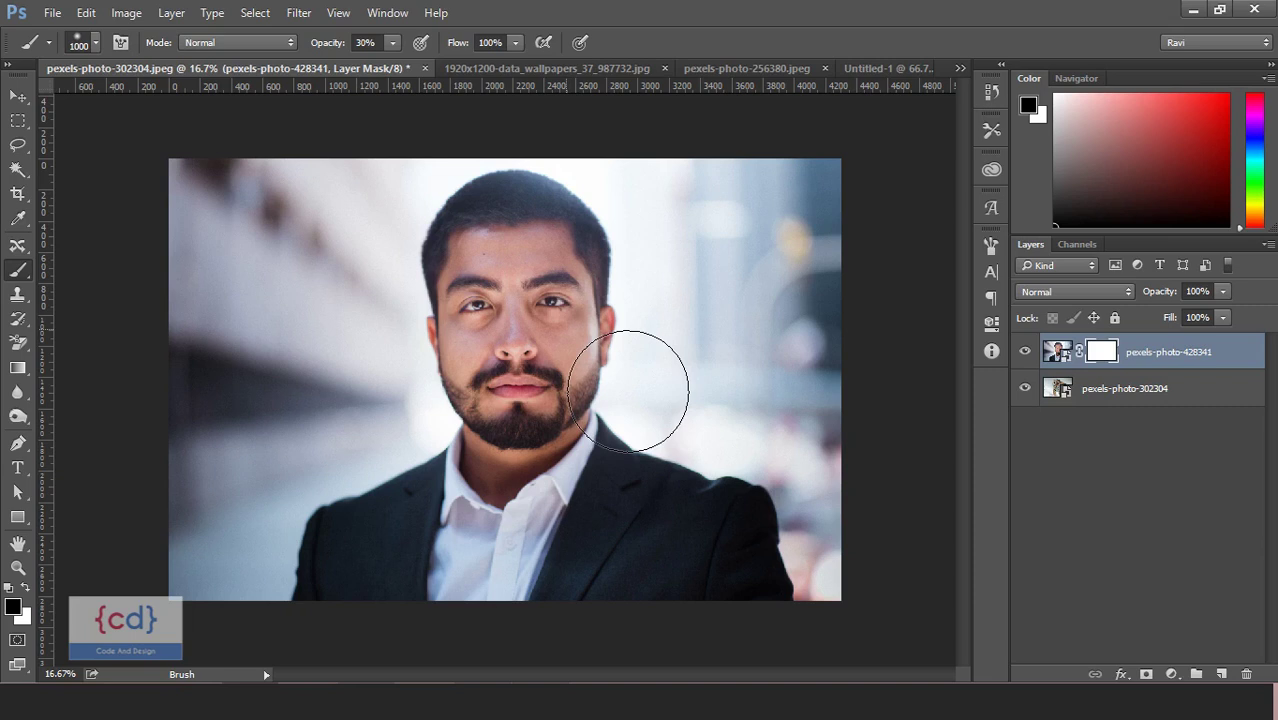
pyautogui.press('[')
pyautogui.press('[')
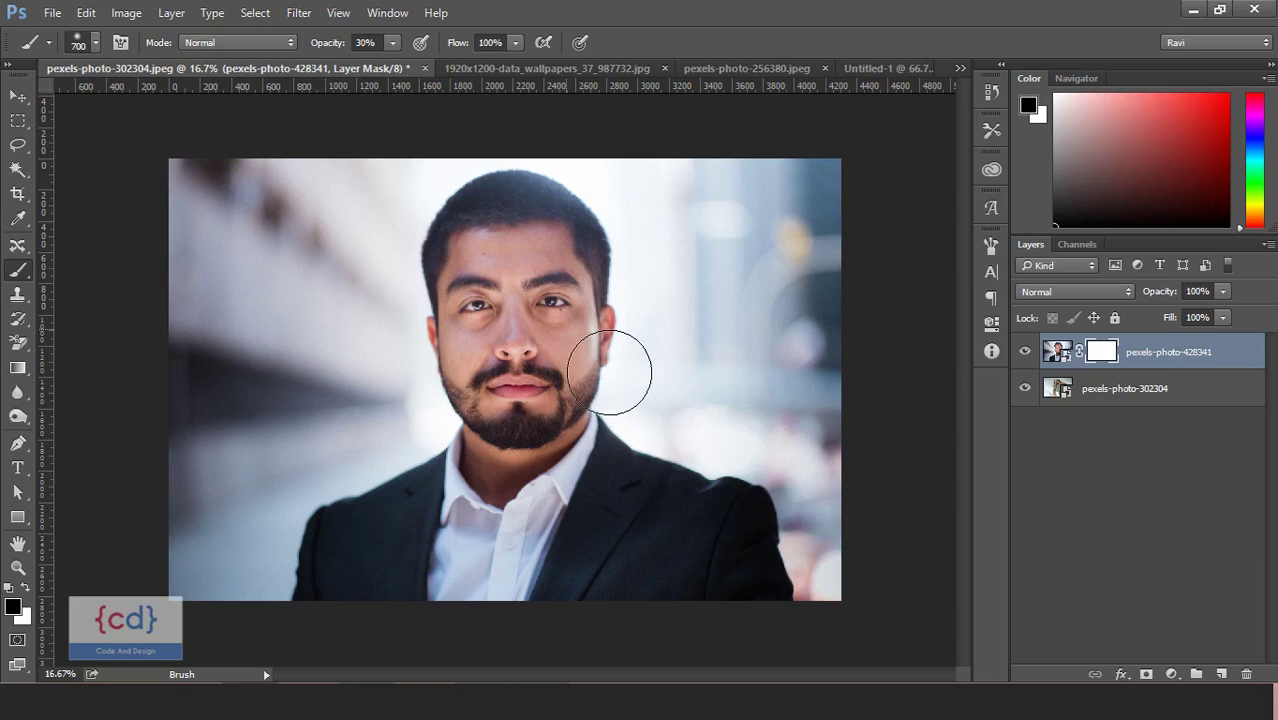
pyautogui.press(']')
pyautogui.press('[')
pyautogui.press('[')
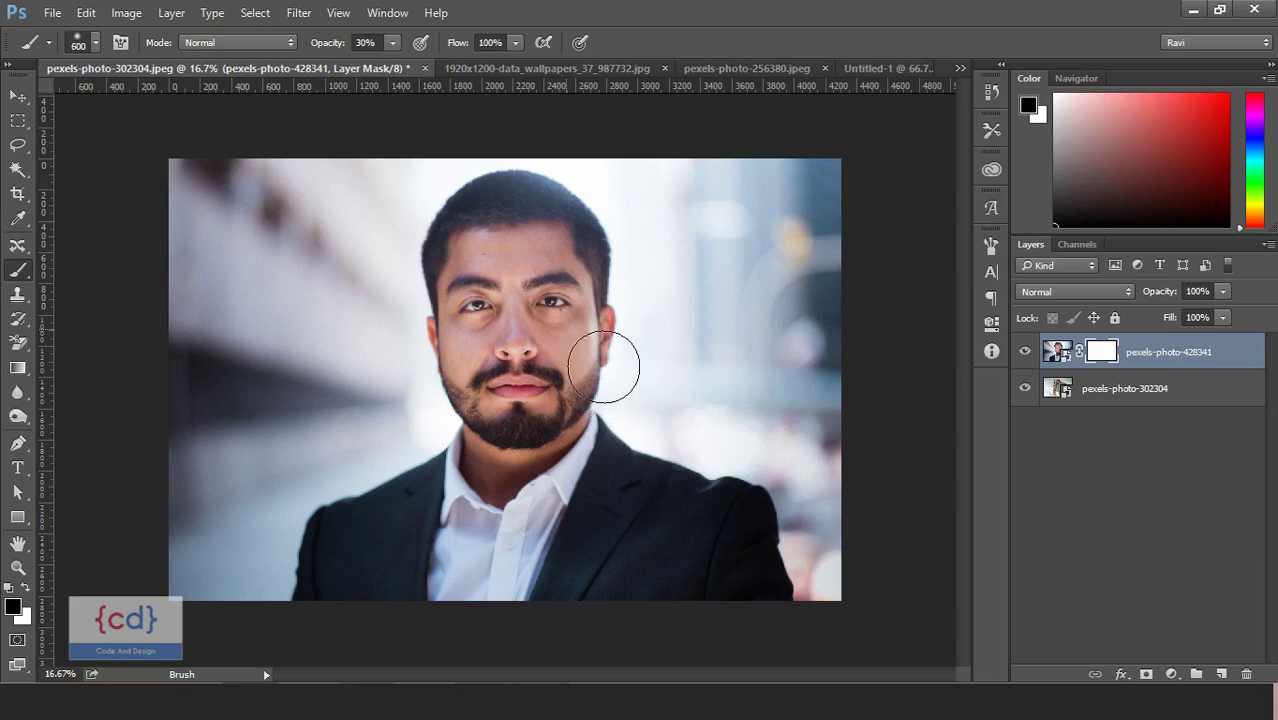
pyautogui.press('[')
pyautogui.press(']')
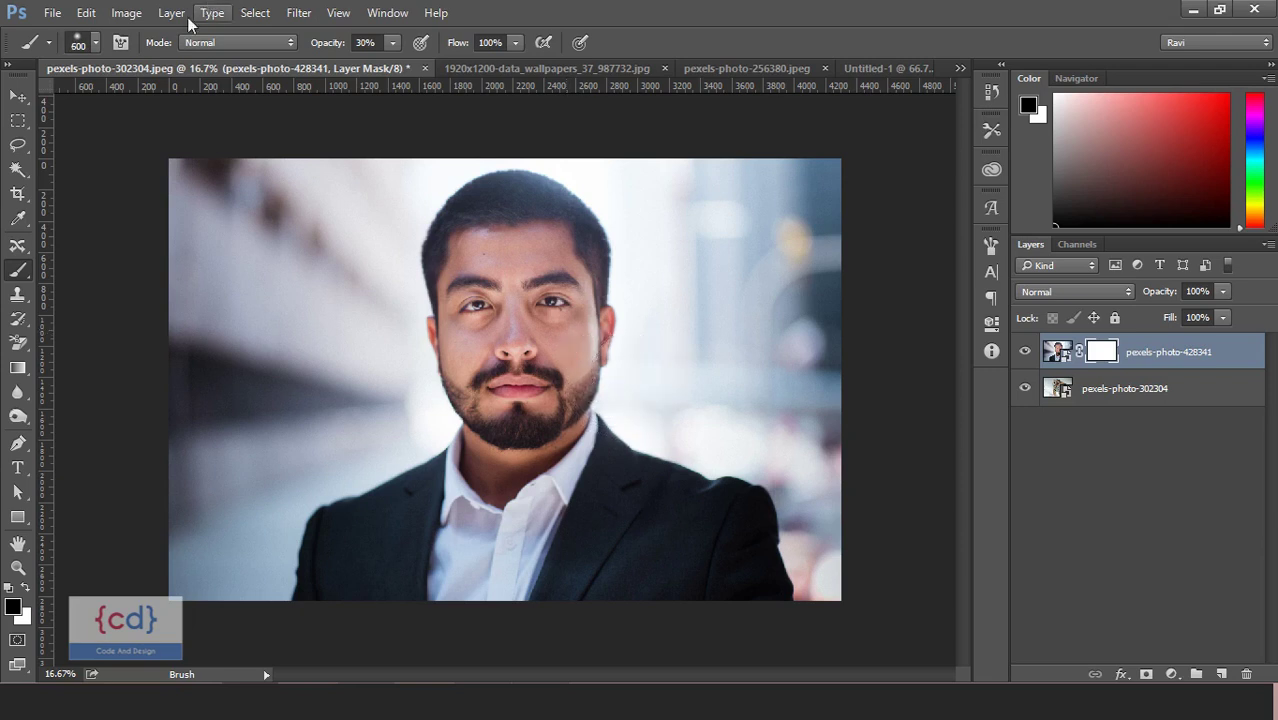
pyautogui.click(95, 43)
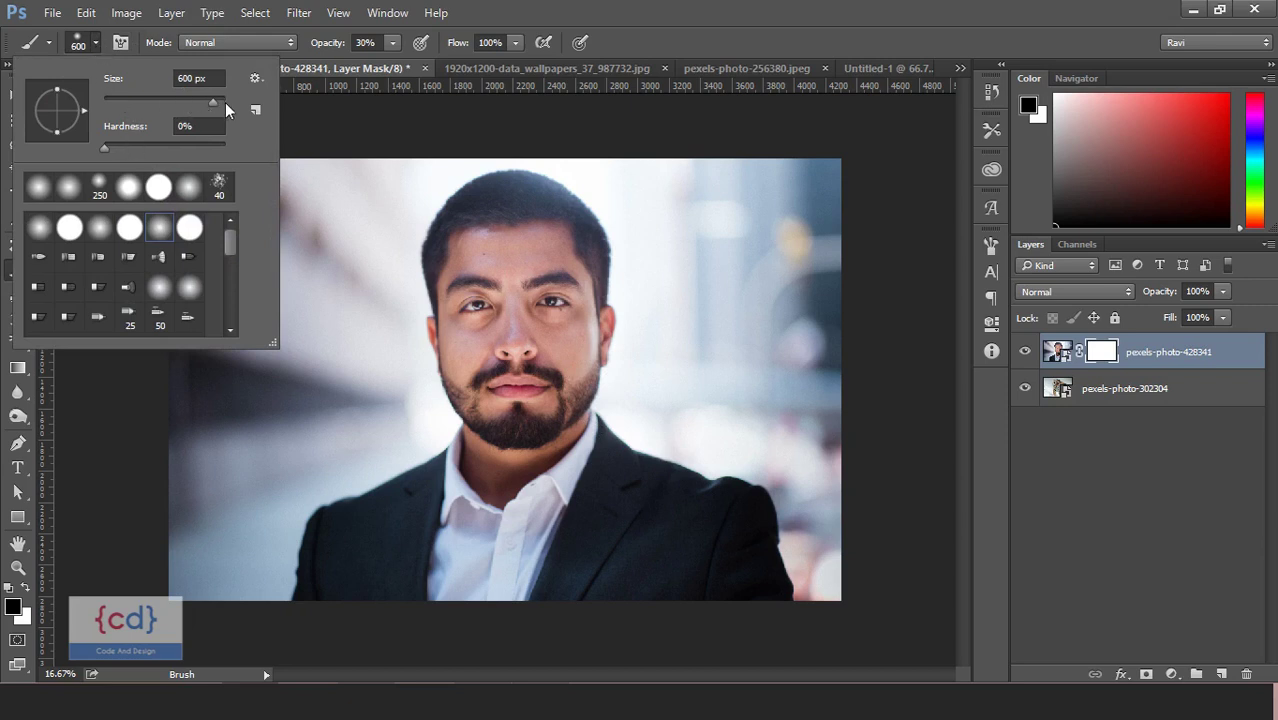
pyautogui.moveTo(174, 103); pyautogui.dragTo(163, 101)
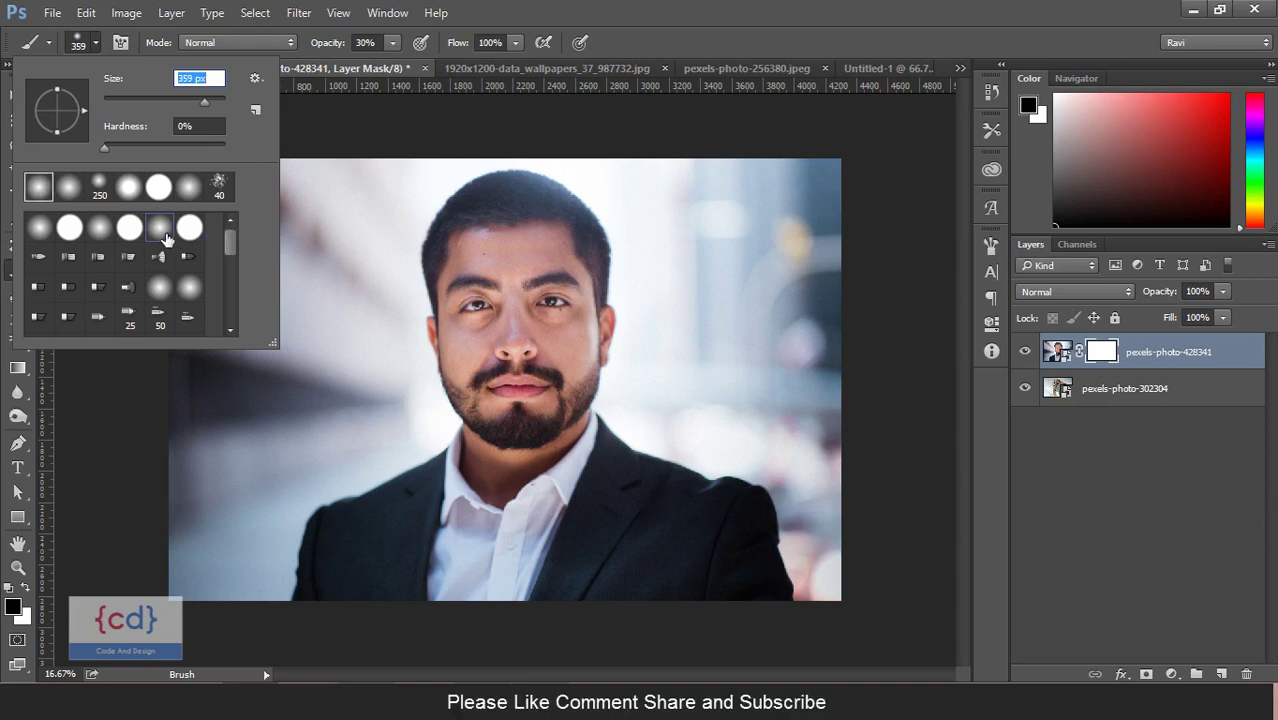
pyautogui.click(100, 46)
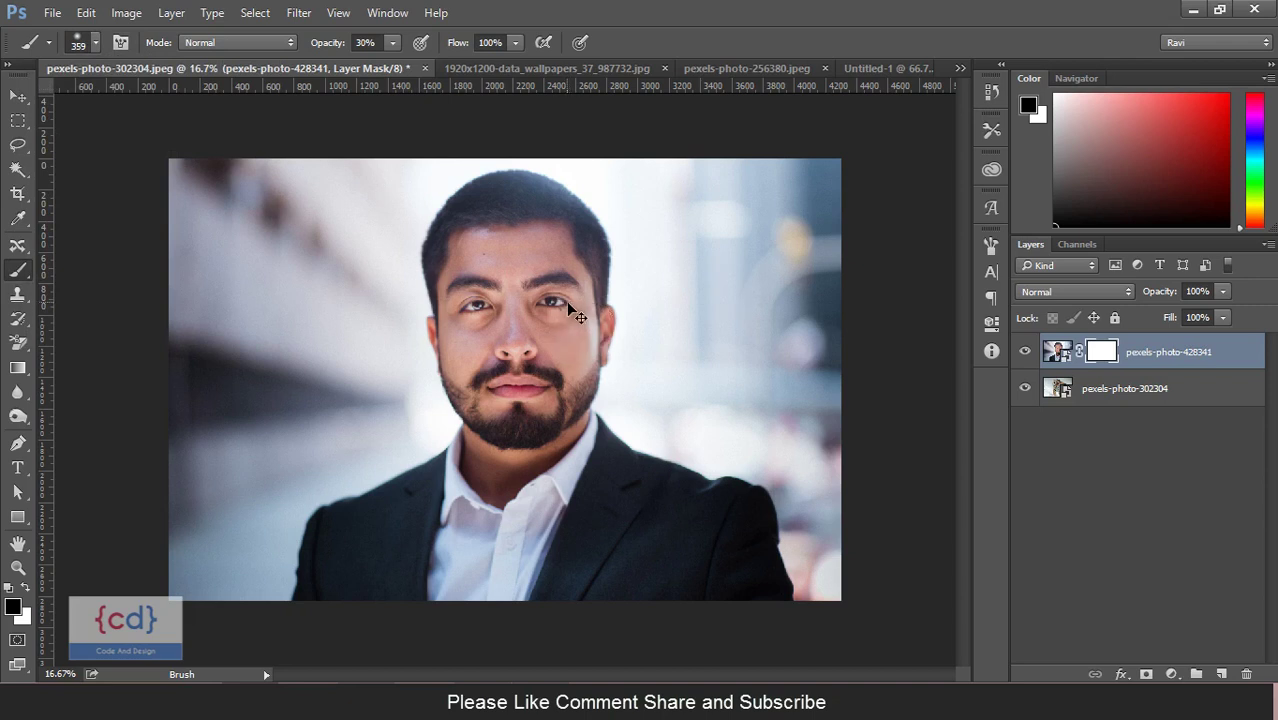
# Zoom in on the man's face and reset colours to black foreground, white background.
pyautogui.hotkey('ctrl', '+')
pyautogui.scroll(1, 579, 302)
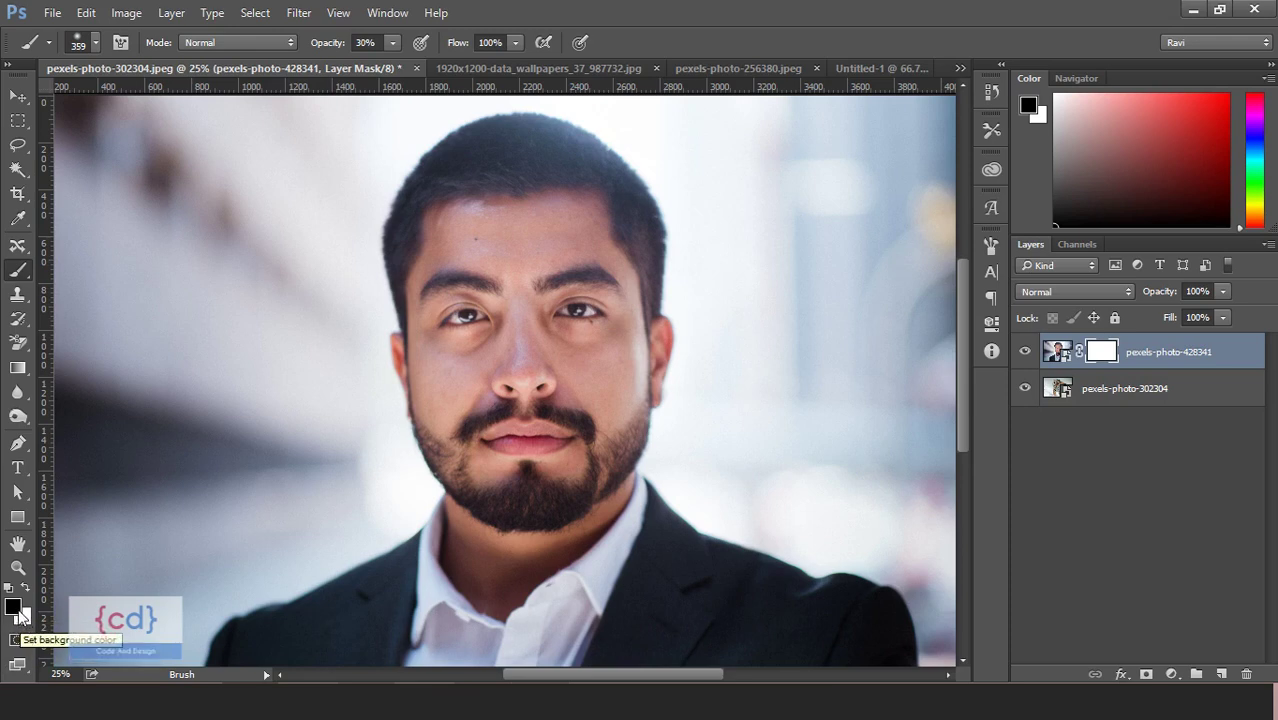
pyautogui.click(12, 606)
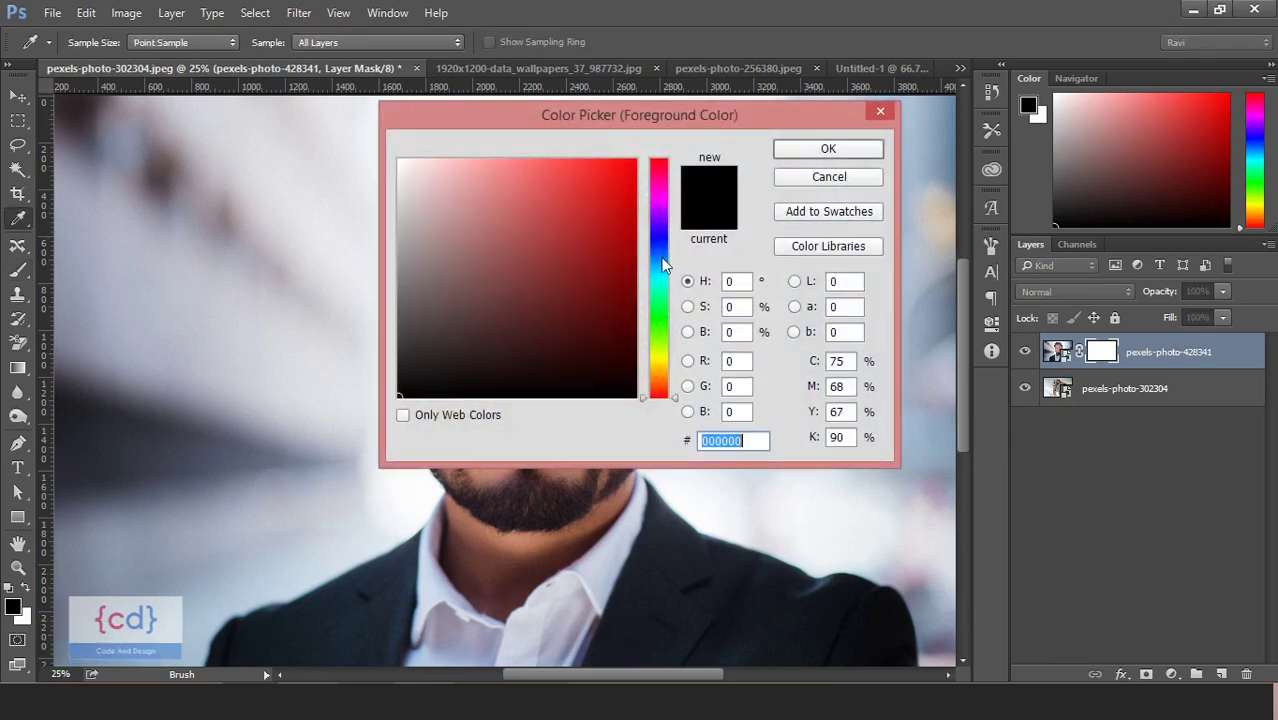
pyautogui.click(613, 168)
pyautogui.click(829, 149)
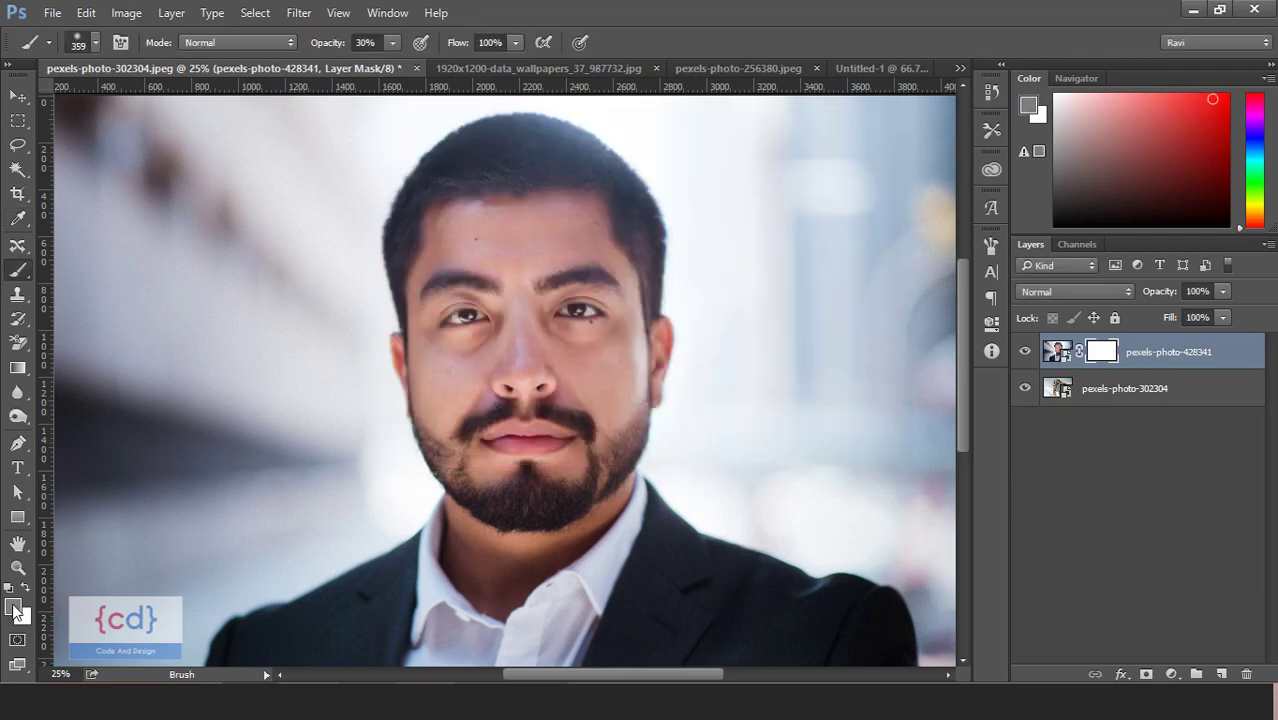
pyautogui.press('d')
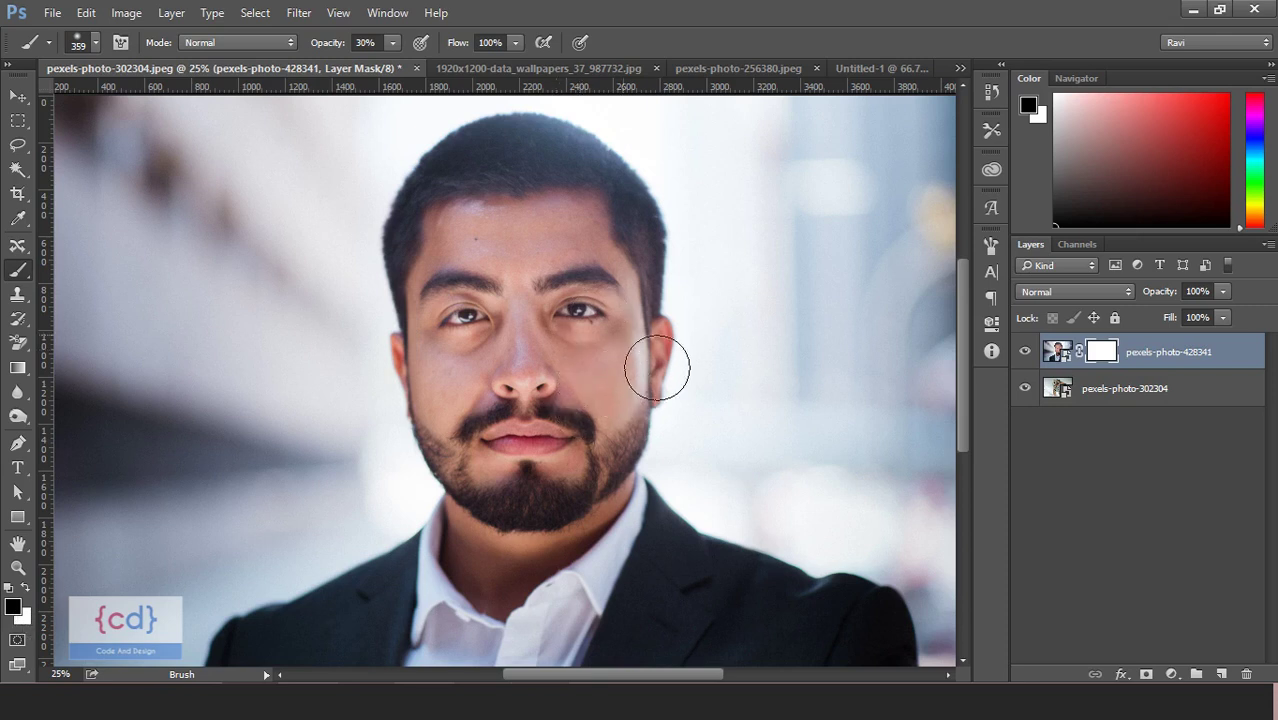
# Paint black on the mask to reveal the tiger's eye, temple, cheek and forehead.
pyautogui.moveTo(597, 321)
pyautogui.mouseDown()
pyautogui.moveTo(622, 361)
pyautogui.moveTo(599, 296)
pyautogui.moveTo(610, 285)
pyautogui.moveTo(662, 330)
pyautogui.moveTo(635, 370)
pyautogui.moveTo(575, 260)
pyautogui.moveTo(633, 242)
pyautogui.moveTo(636, 318)
pyautogui.moveTo(620, 280)
pyautogui.moveTo(656, 428)
pyautogui.moveTo(610, 361)
pyautogui.moveTo(660, 430)
pyautogui.moveTo(600, 370)
pyautogui.moveTo(660, 410)
pyautogui.moveTo(555, 170)
pyautogui.moveTo(626, 260)
pyautogui.mouseUp()
pyautogui.moveTo(580, 343)
pyautogui.mouseDown()
pyautogui.moveTo(565, 345)
pyautogui.moveTo(635, 310)
pyautogui.moveTo(617, 263)
pyautogui.moveTo(612, 335)
pyautogui.moveTo(625, 370)
pyautogui.moveTo(620, 357)
pyautogui.mouseUp()
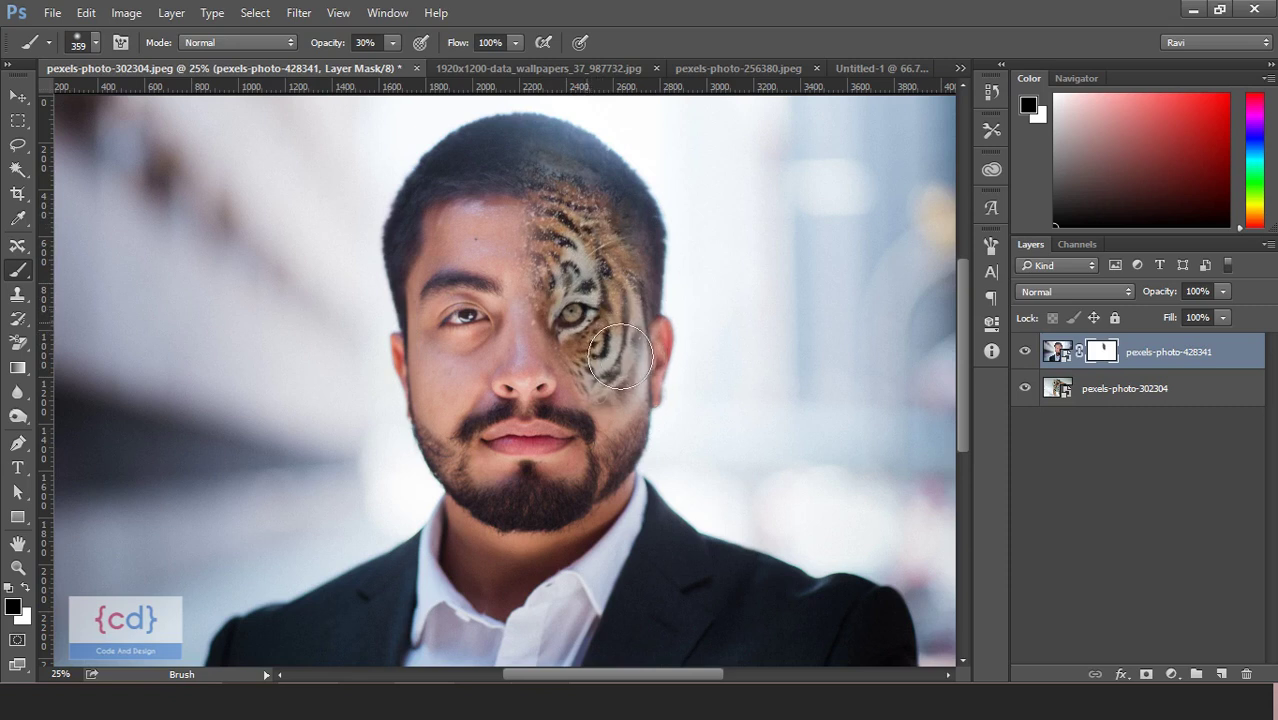
pyautogui.moveTo(620, 357)
pyautogui.mouseDown()
pyautogui.moveTo(585, 200)
pyautogui.moveTo(640, 278)
pyautogui.moveTo(640, 395)
pyautogui.moveTo(640, 273)
pyautogui.moveTo(662, 465)
pyautogui.moveTo(649, 451)
pyautogui.mouseUp()
pyautogui.press('[')
pyautogui.press('[')
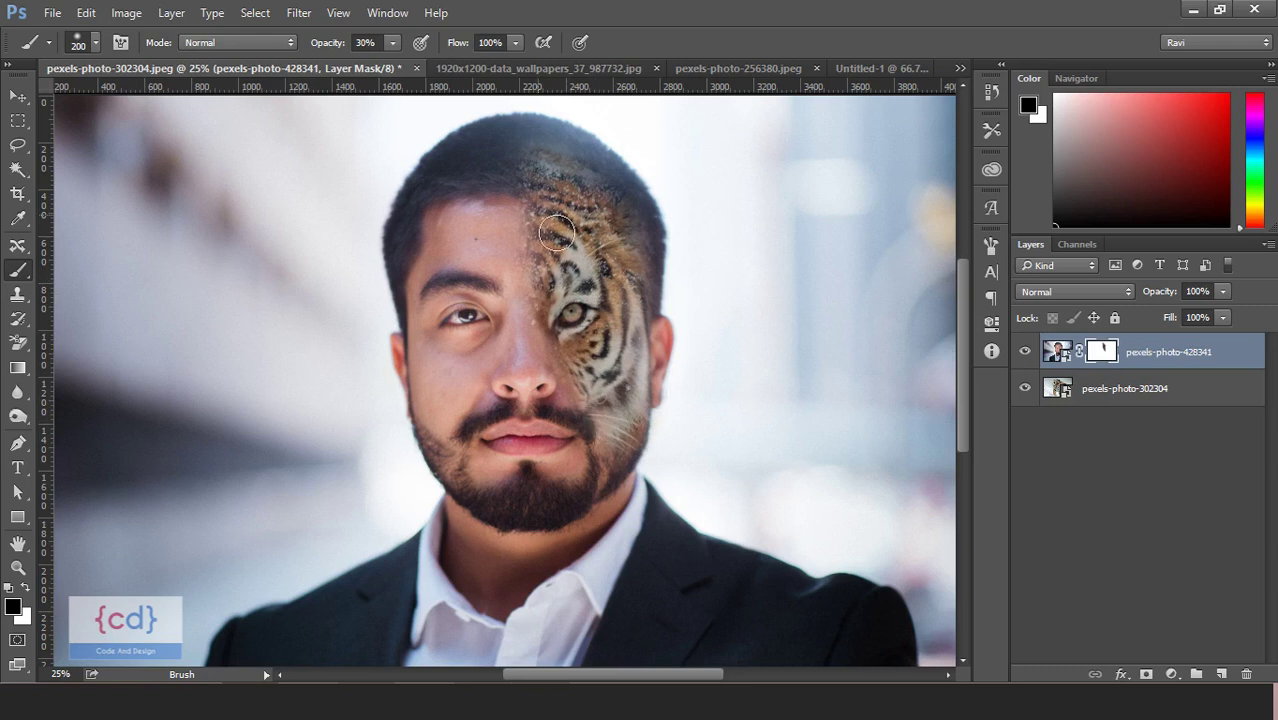
pyautogui.press(']')
pyautogui.press(']')
pyautogui.press(']')
pyautogui.moveTo(530, 180); pyautogui.dragTo(499, 242)
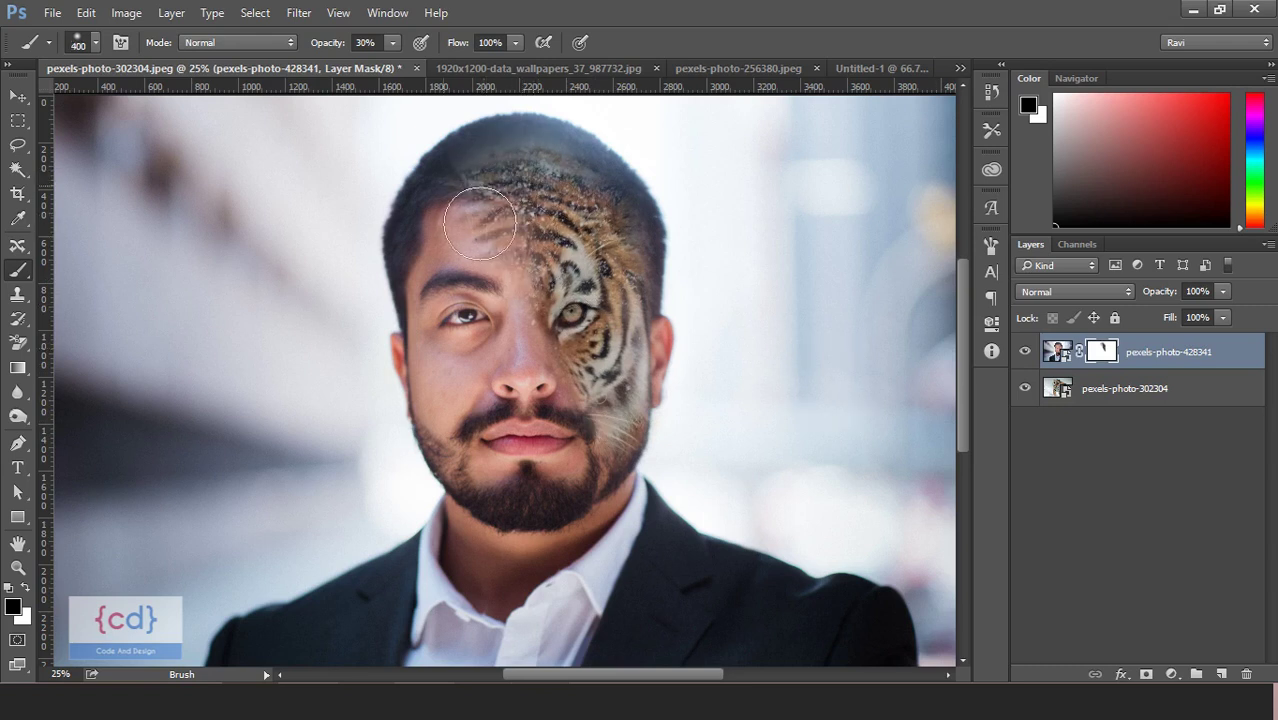
pyautogui.moveTo(520, 228); pyautogui.dragTo(445, 300)
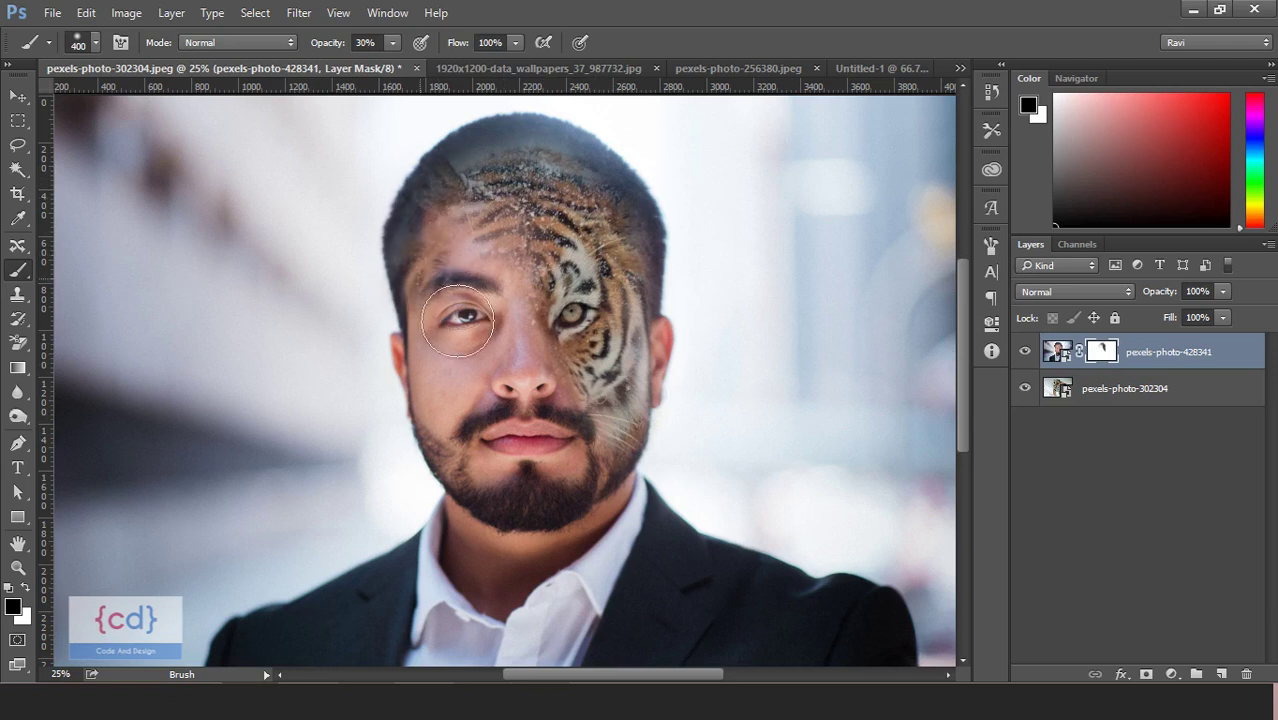
# Refine the blend with white on forehead and jaw, then reveal more fur up to the crown.
pyautogui.click(25, 588)
pyautogui.moveTo(556, 295)
pyautogui.mouseDown()
pyautogui.moveTo(458, 258)
pyautogui.moveTo(475, 215)
pyautogui.moveTo(450, 290)
pyautogui.moveTo(458, 320)
pyautogui.moveTo(495, 200)
pyautogui.moveTo(505, 275)
pyautogui.moveTo(480, 290)
pyautogui.moveTo(469, 215)
pyautogui.moveTo(460, 300)
pyautogui.moveTo(458, 243)
pyautogui.mouseUp()
pyautogui.moveTo(578, 490); pyautogui.dragTo(635, 545)
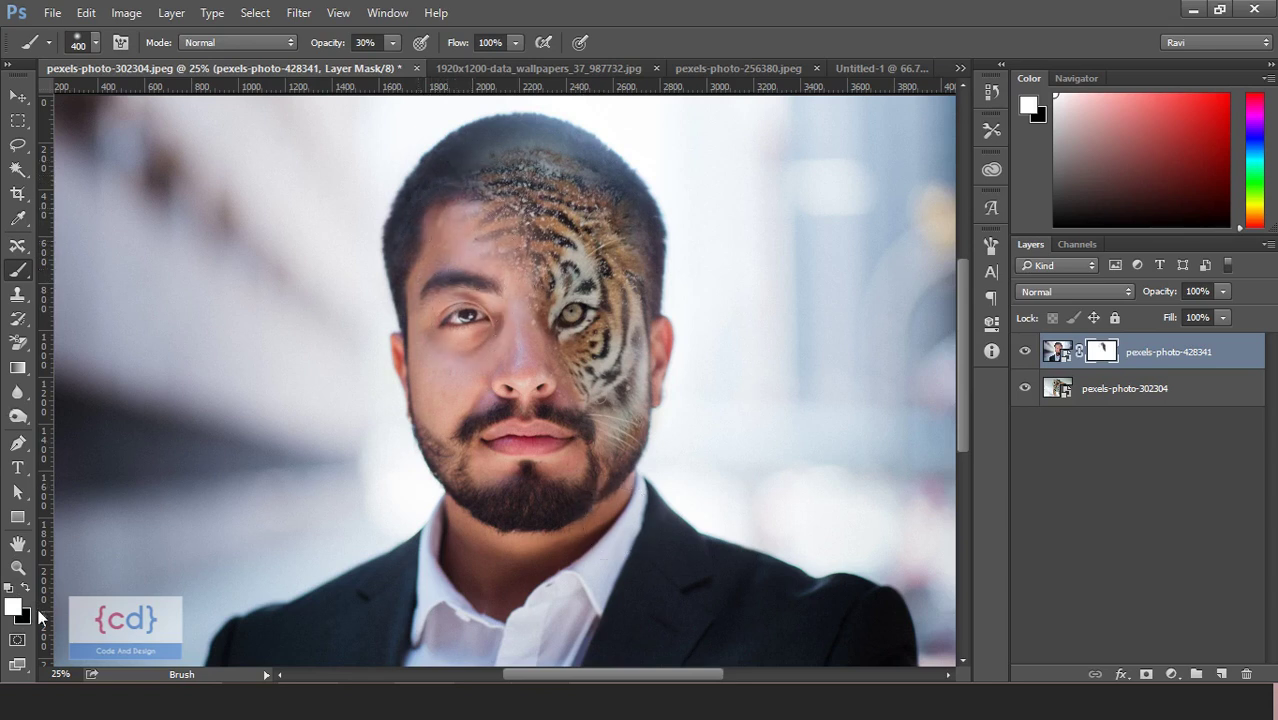
pyautogui.click(27, 590)
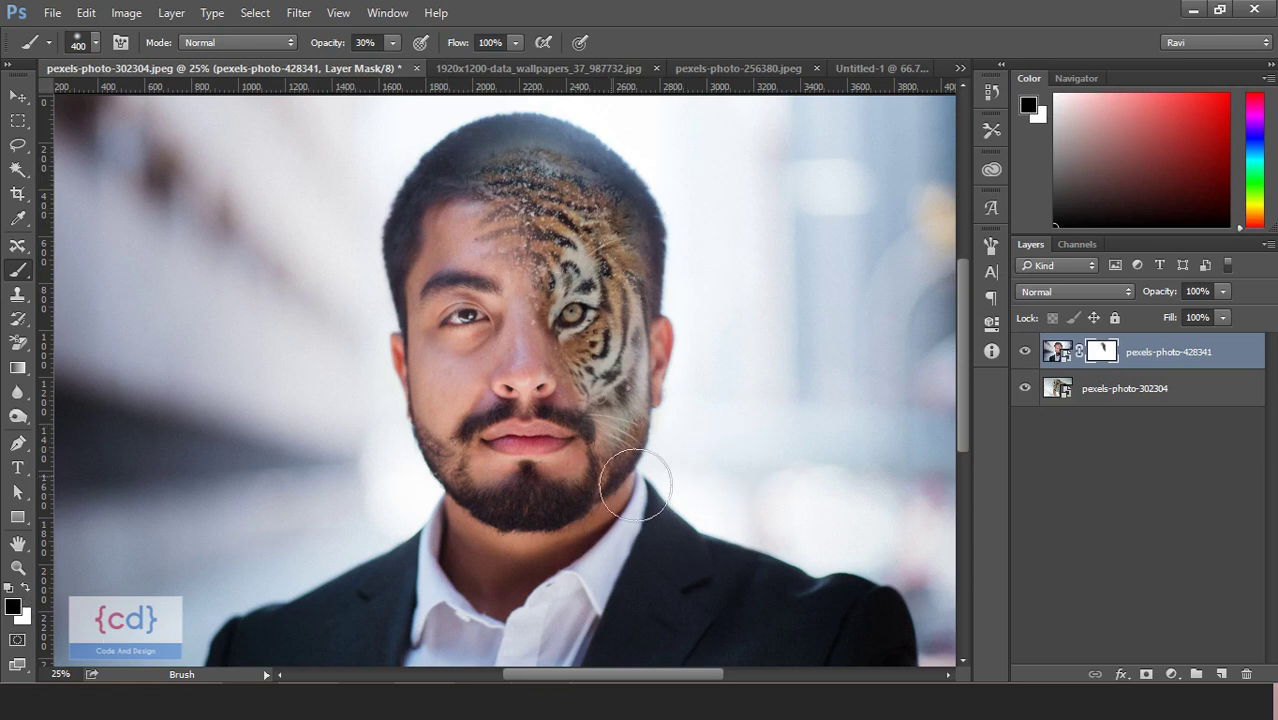
pyautogui.moveTo(627, 380)
pyautogui.mouseDown()
pyautogui.moveTo(520, 220)
pyautogui.moveTo(484, 238)
pyautogui.moveTo(520, 215)
pyautogui.mouseUp()
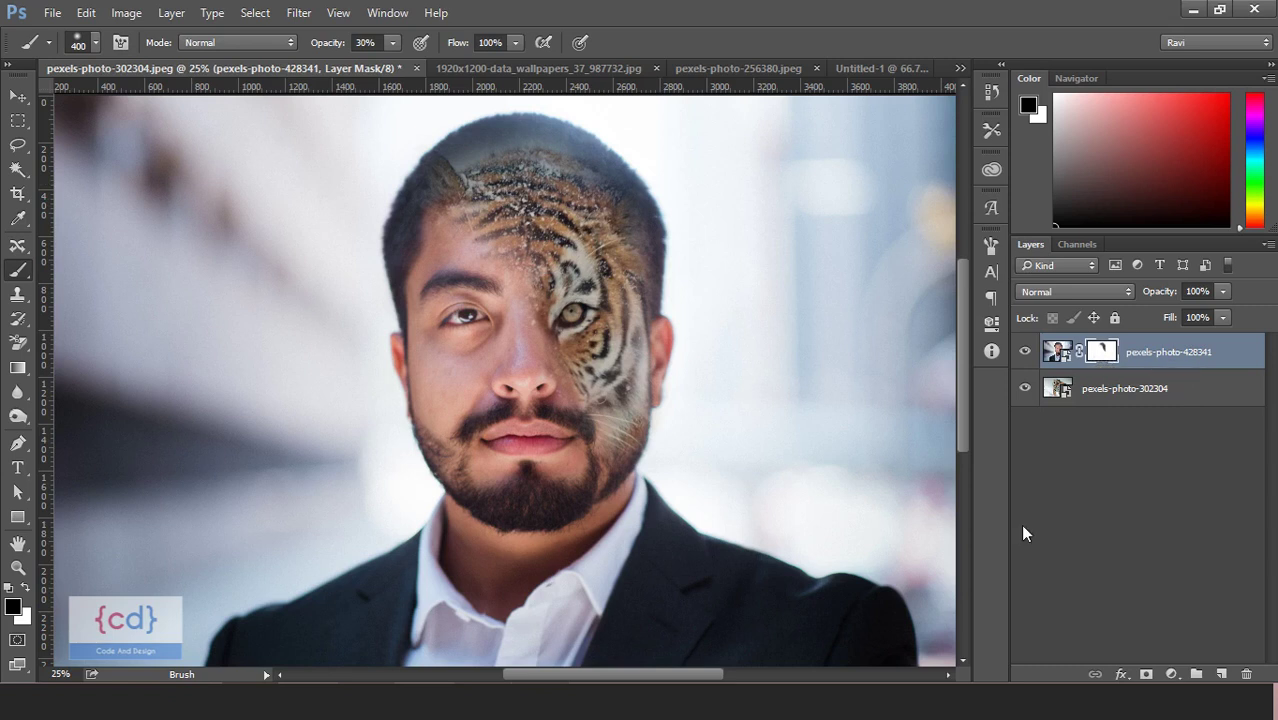
pyautogui.moveTo(505, 190)
pyautogui.mouseDown()
pyautogui.moveTo(624, 228)
pyautogui.moveTo(556, 143)
pyautogui.moveTo(599, 185)
pyautogui.mouseUp()
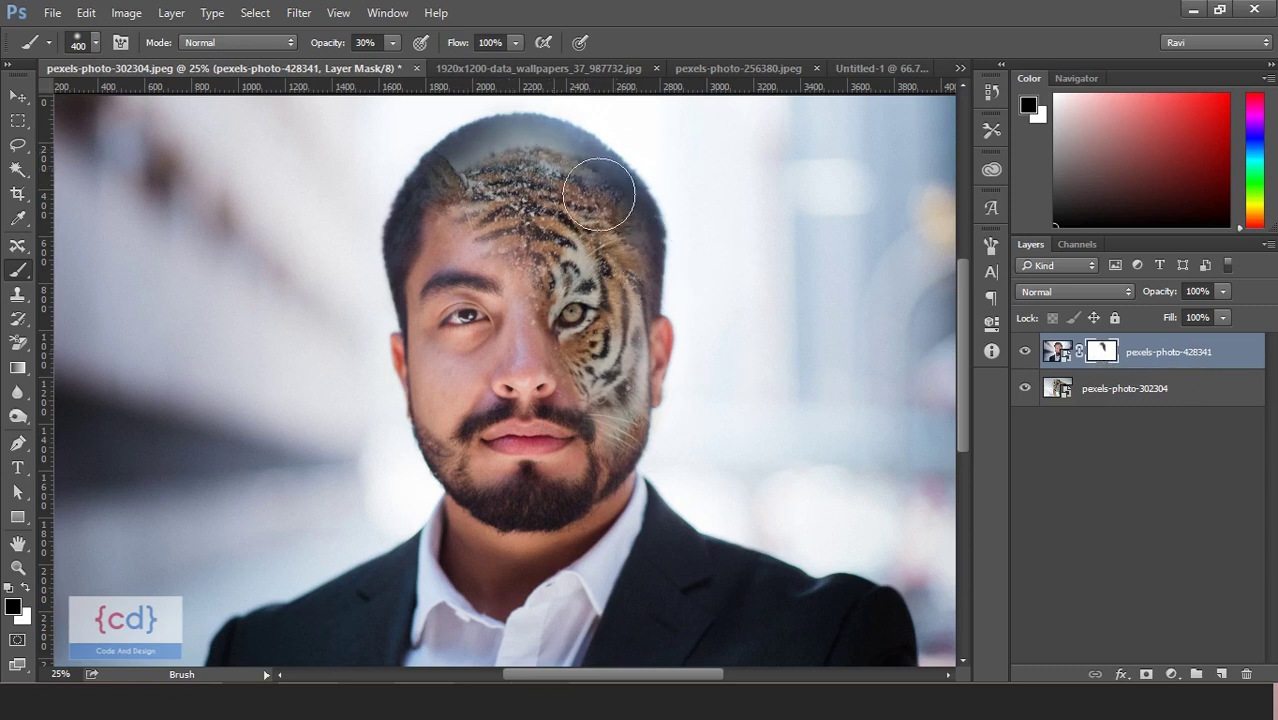
pyautogui.click(26, 590)
# Blend tiger fur into the crown and forehead with the 30% brush, then shrink it to 250.
pyautogui.moveTo(492, 158); pyautogui.dragTo(578, 143)
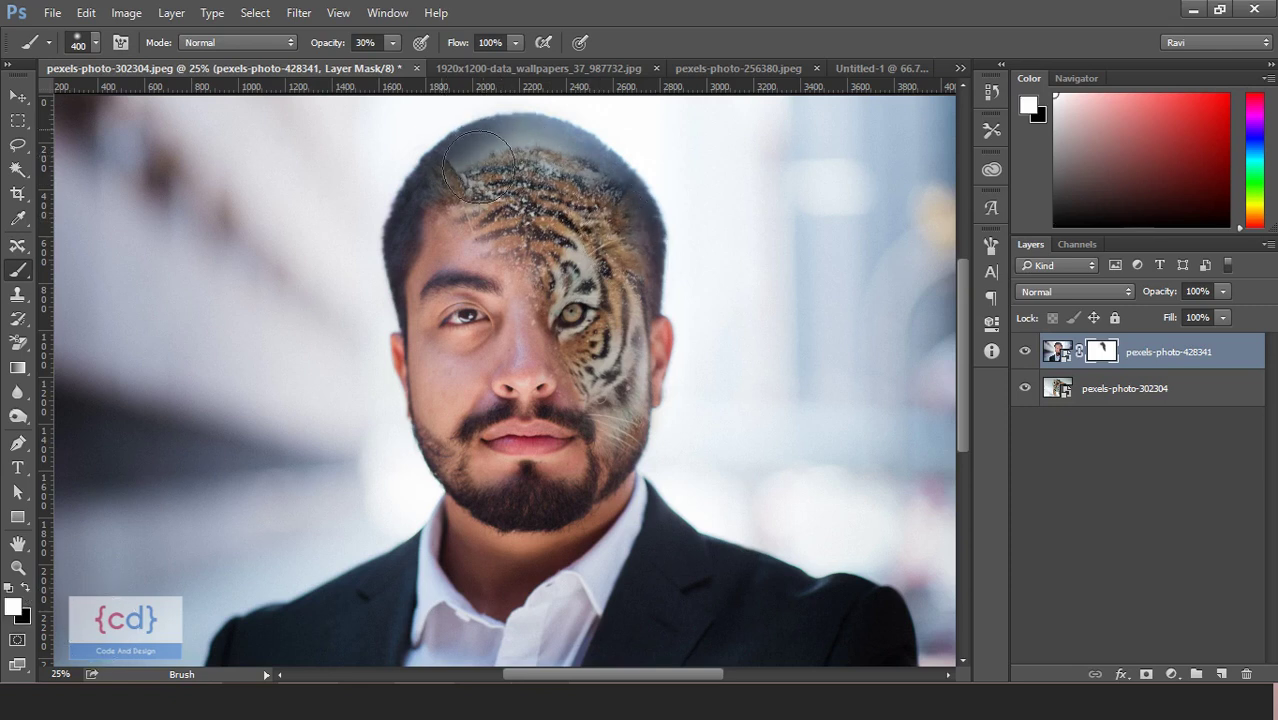
pyautogui.moveTo(490, 150)
pyautogui.mouseDown()
pyautogui.moveTo(713, 277)
pyautogui.moveTo(485, 185)
pyautogui.moveTo(684, 262)
pyautogui.moveTo(405, 203)
pyautogui.moveTo(736, 277)
pyautogui.moveTo(702, 300)
pyautogui.moveTo(585, 214)
pyautogui.moveTo(435, 230)
pyautogui.mouseUp()
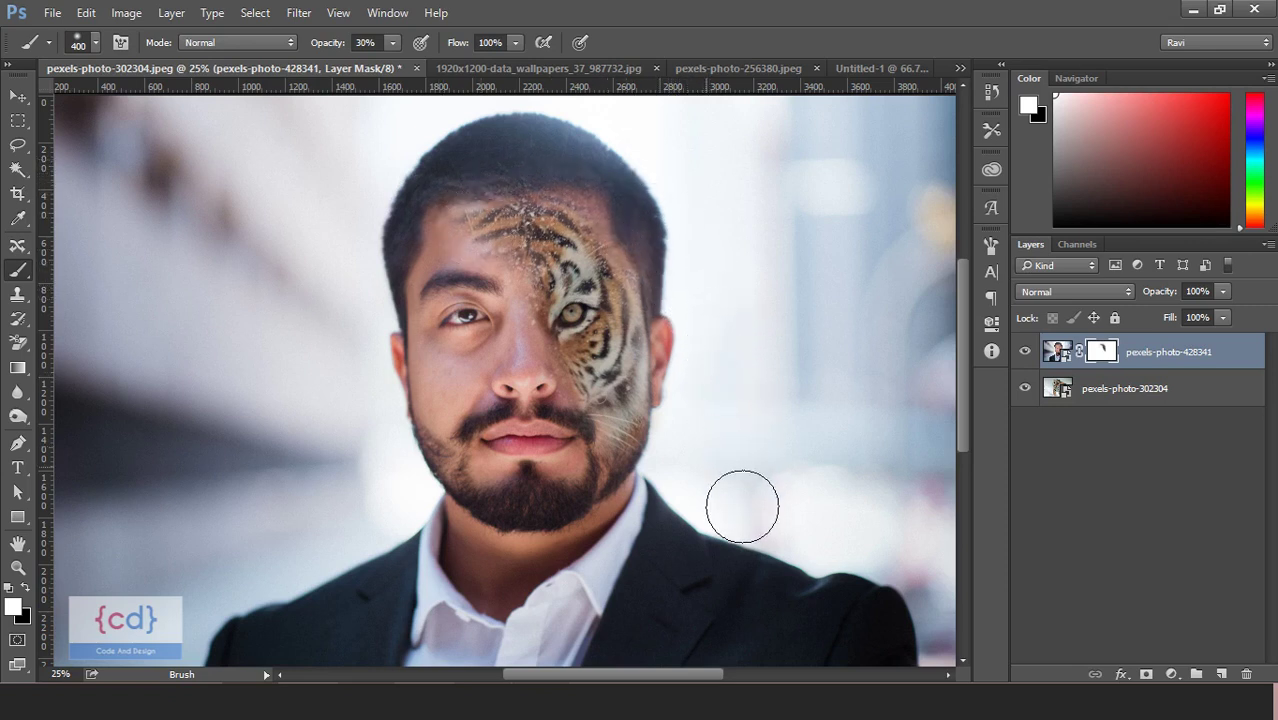
pyautogui.click(25, 589)
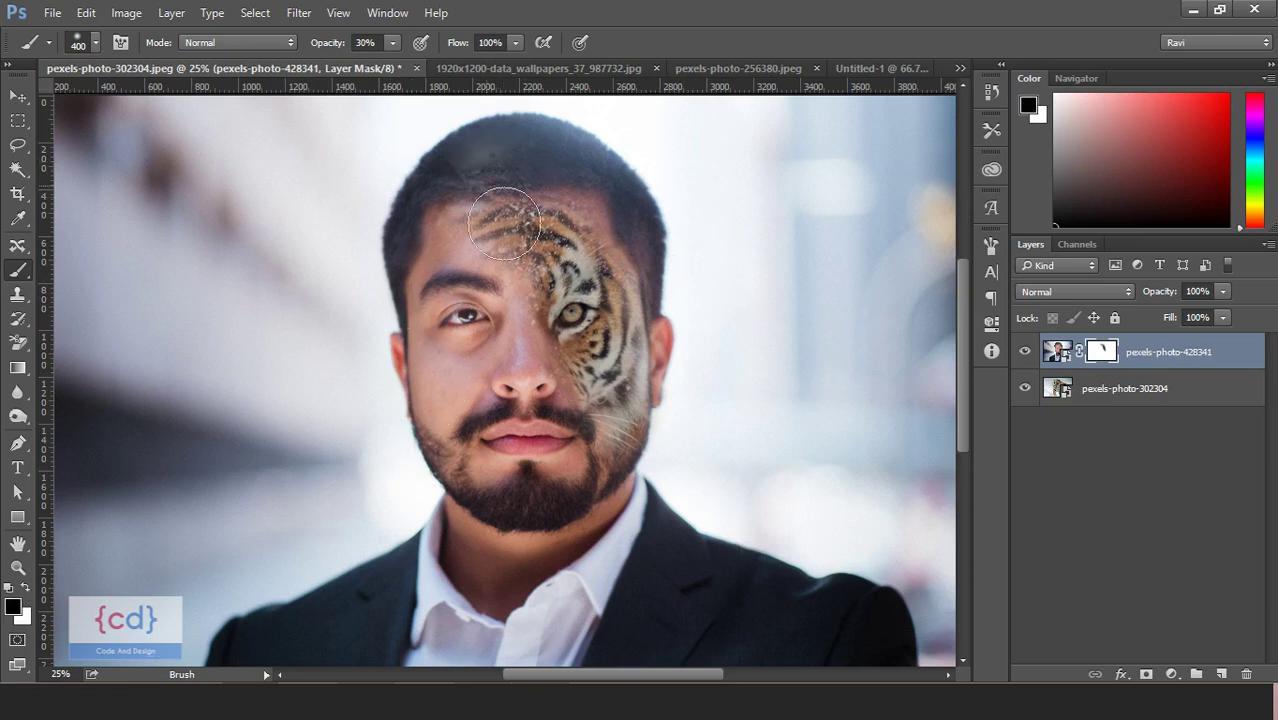
pyautogui.click(25, 589)
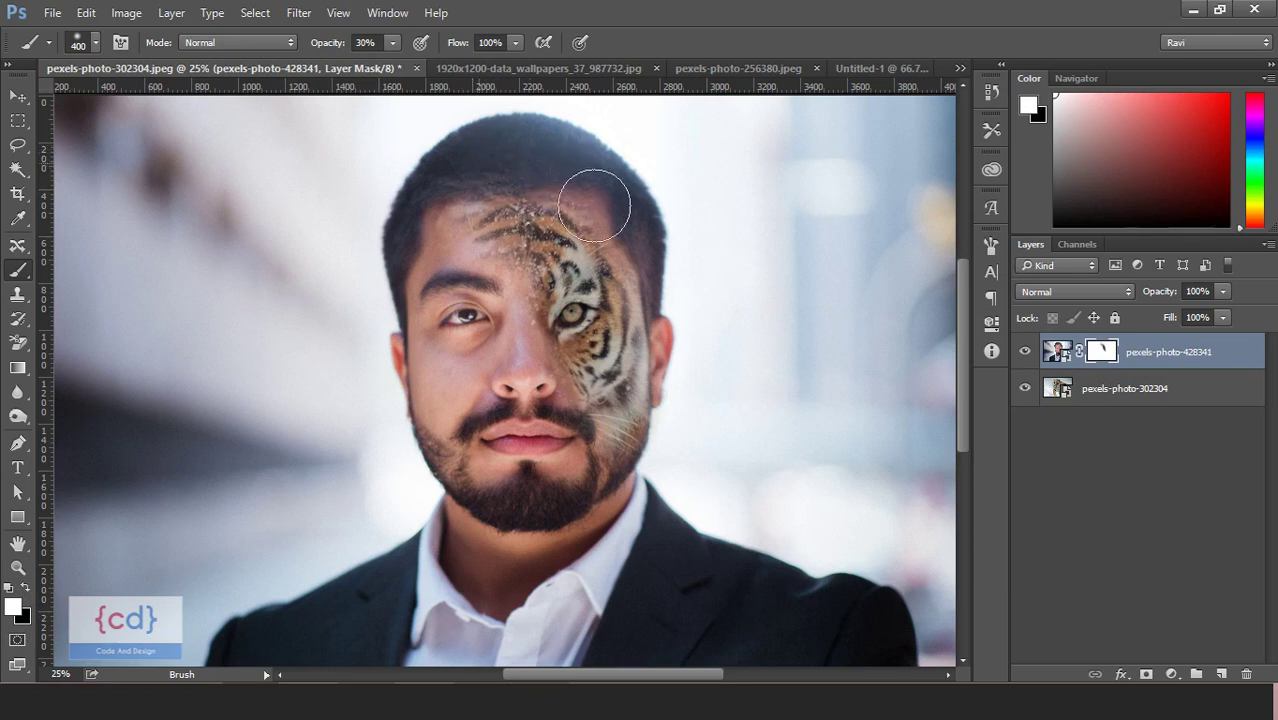
pyautogui.click(513, 195)
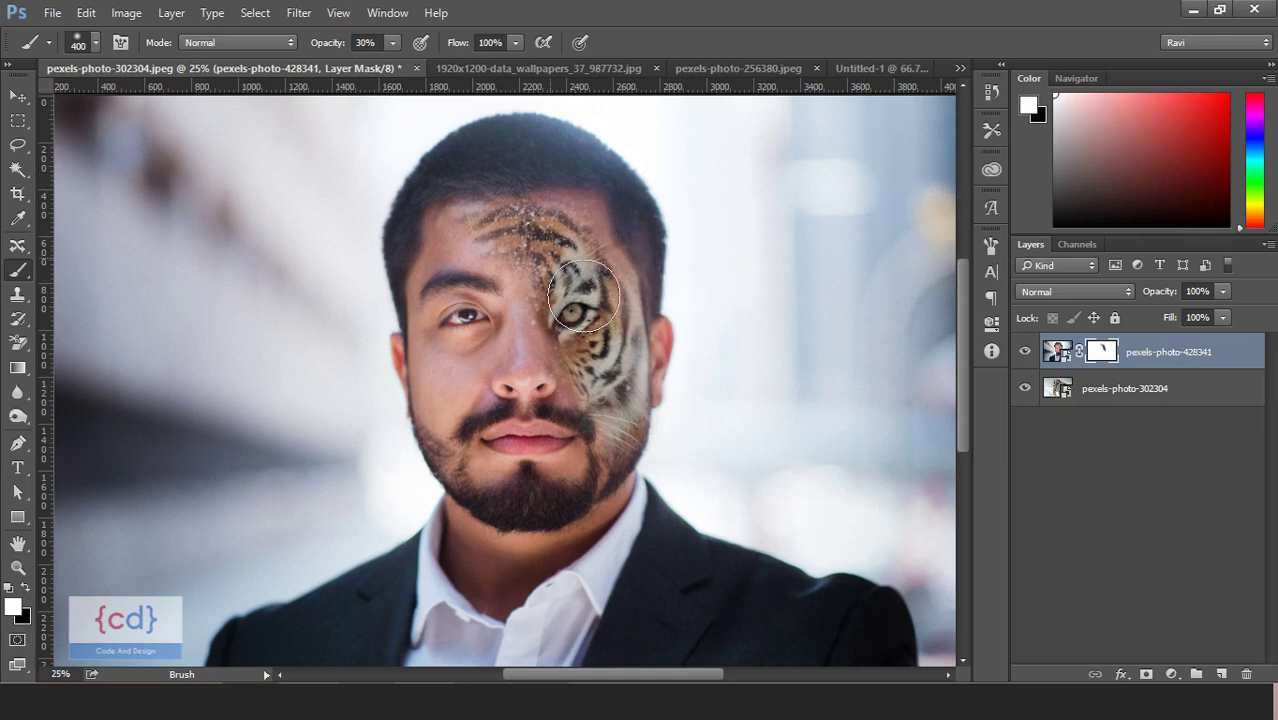
pyautogui.click(22, 587)
pyautogui.click(26, 588)
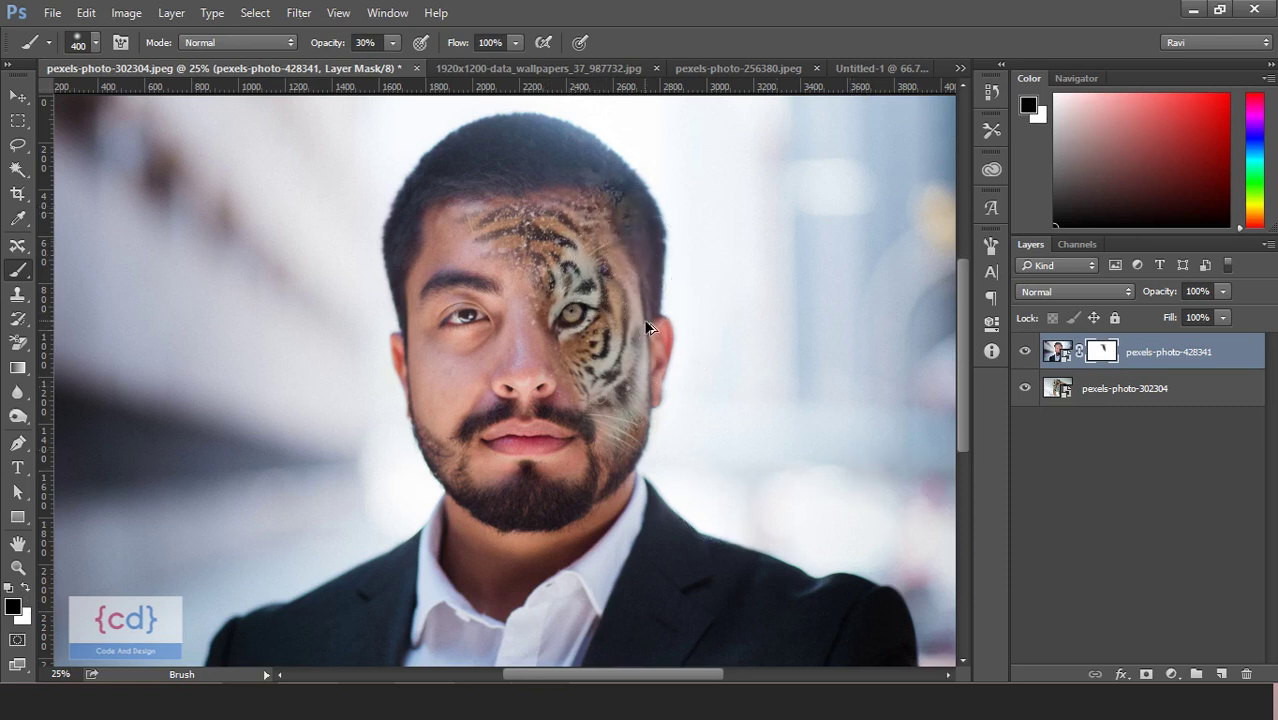
pyautogui.press('[')
pyautogui.press('[')
pyautogui.press('[')
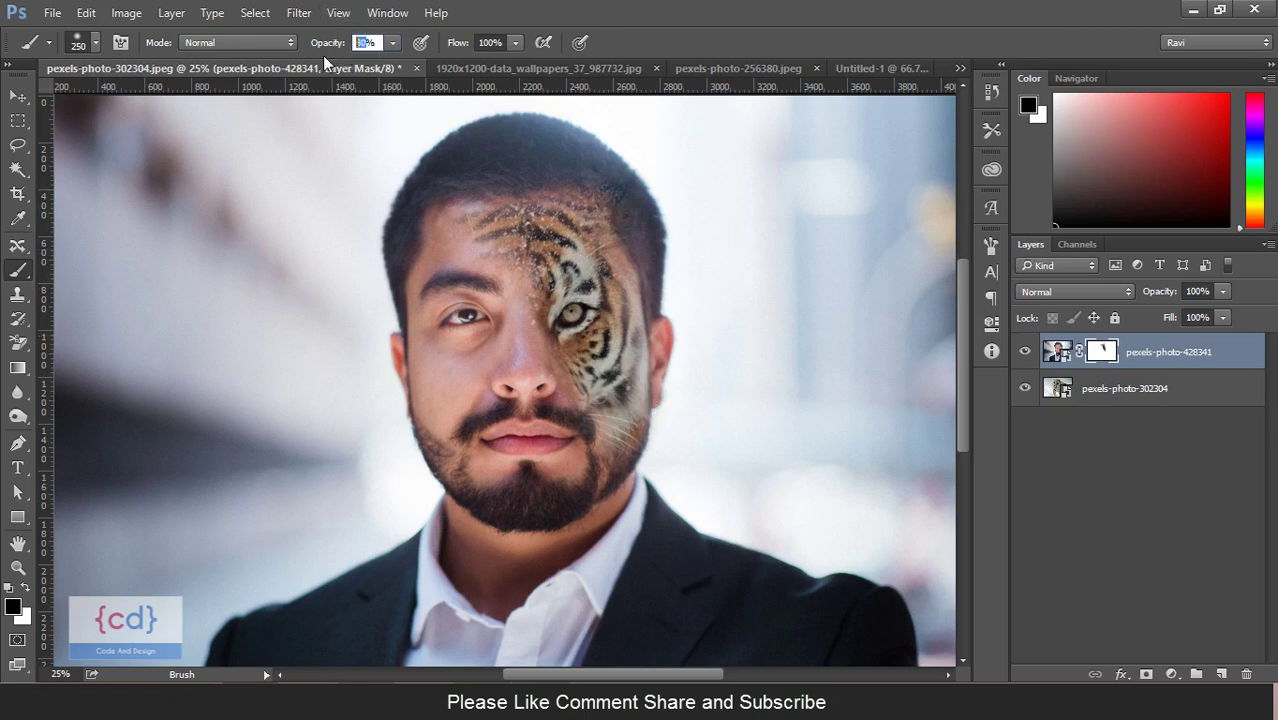
pyautogui.click(380, 44)
pyautogui.write('30')
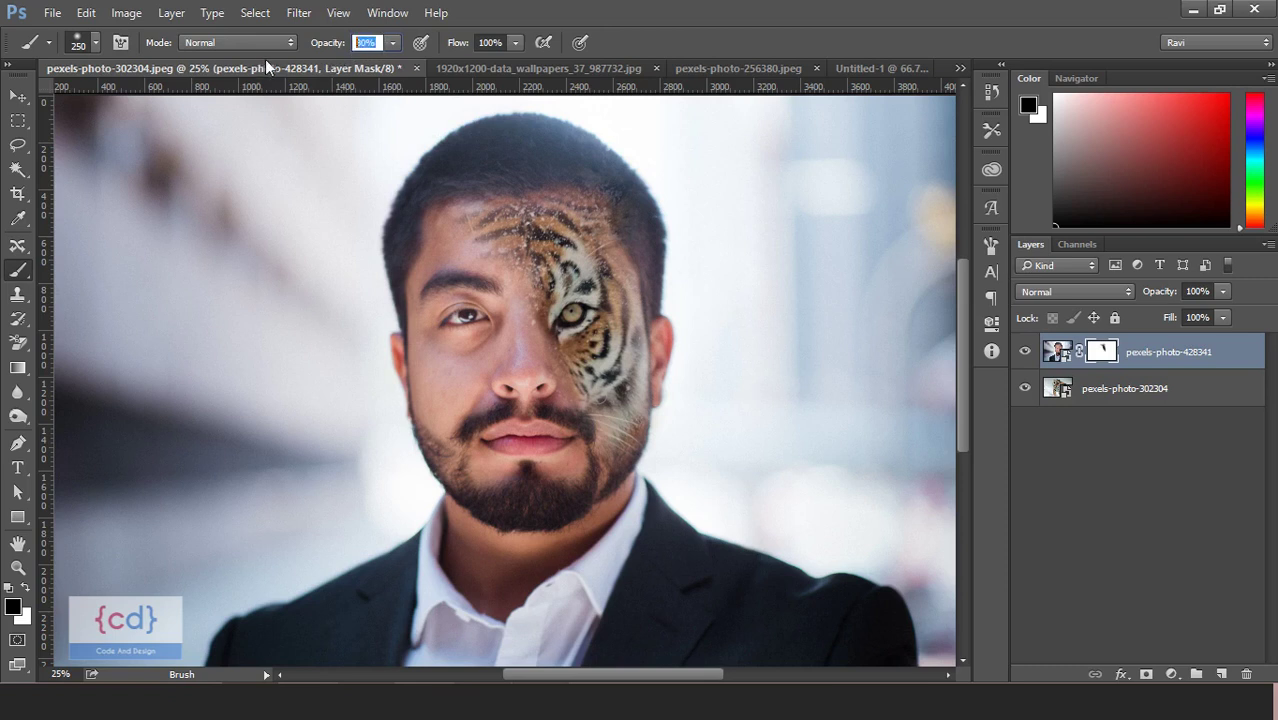
pyautogui.moveTo(588, 290)
pyautogui.mouseDown()
pyautogui.moveTo(612, 414)
pyautogui.moveTo(541, 296)
pyautogui.mouseUp()
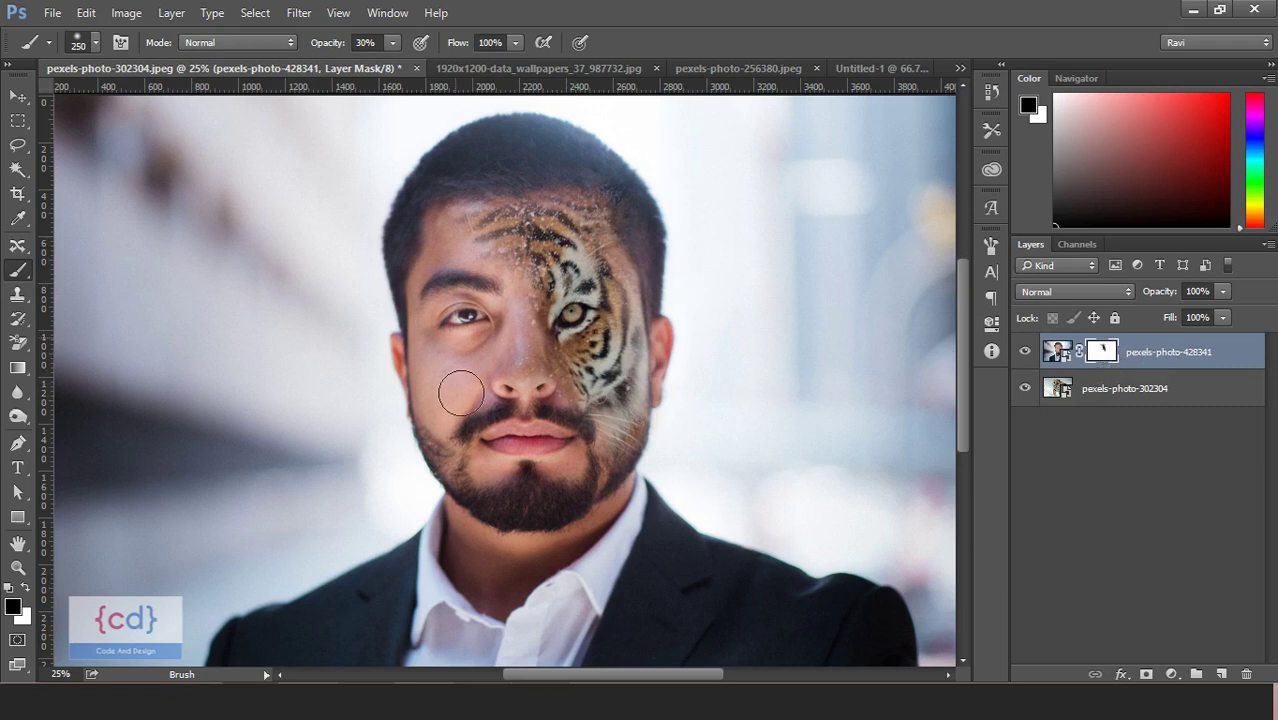
pyautogui.moveTo(1102, 354)
pyautogui.mouseDown()
pyautogui.moveTo(1129, 370)
pyautogui.moveTo(1246, 674)
pyautogui.mouseUp()
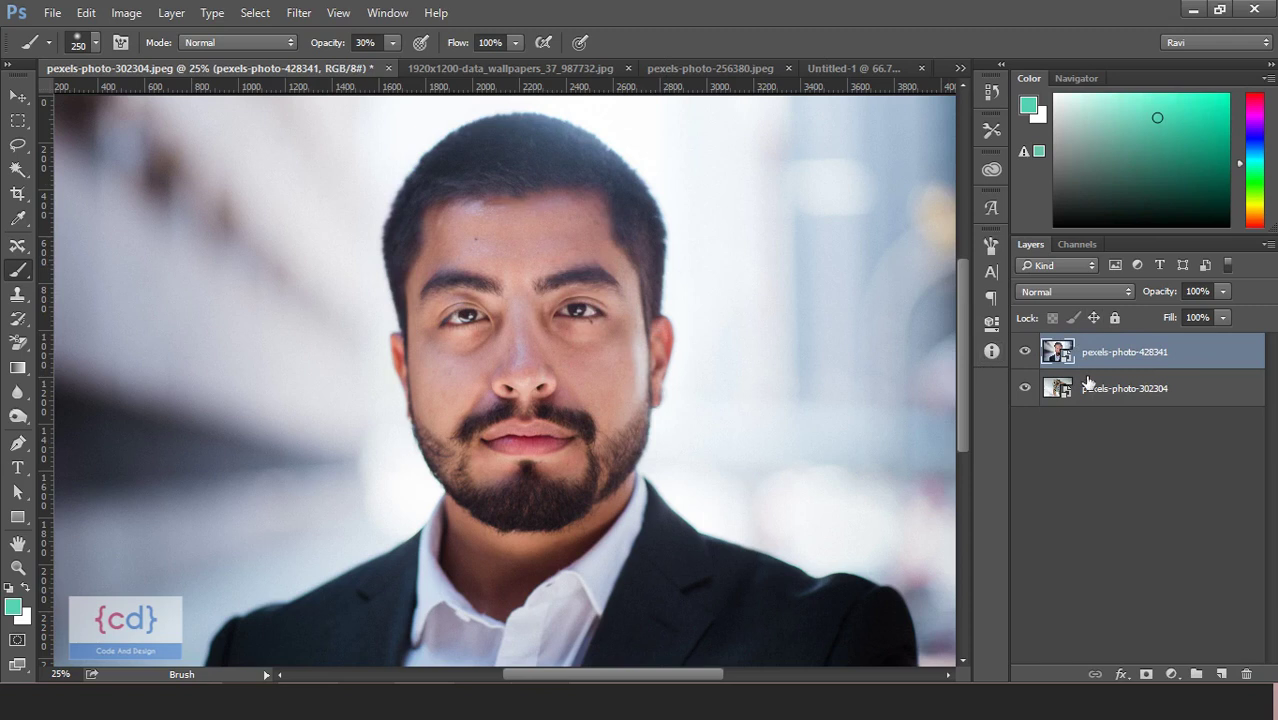
pyautogui.hotkey('ctrl', 'z')
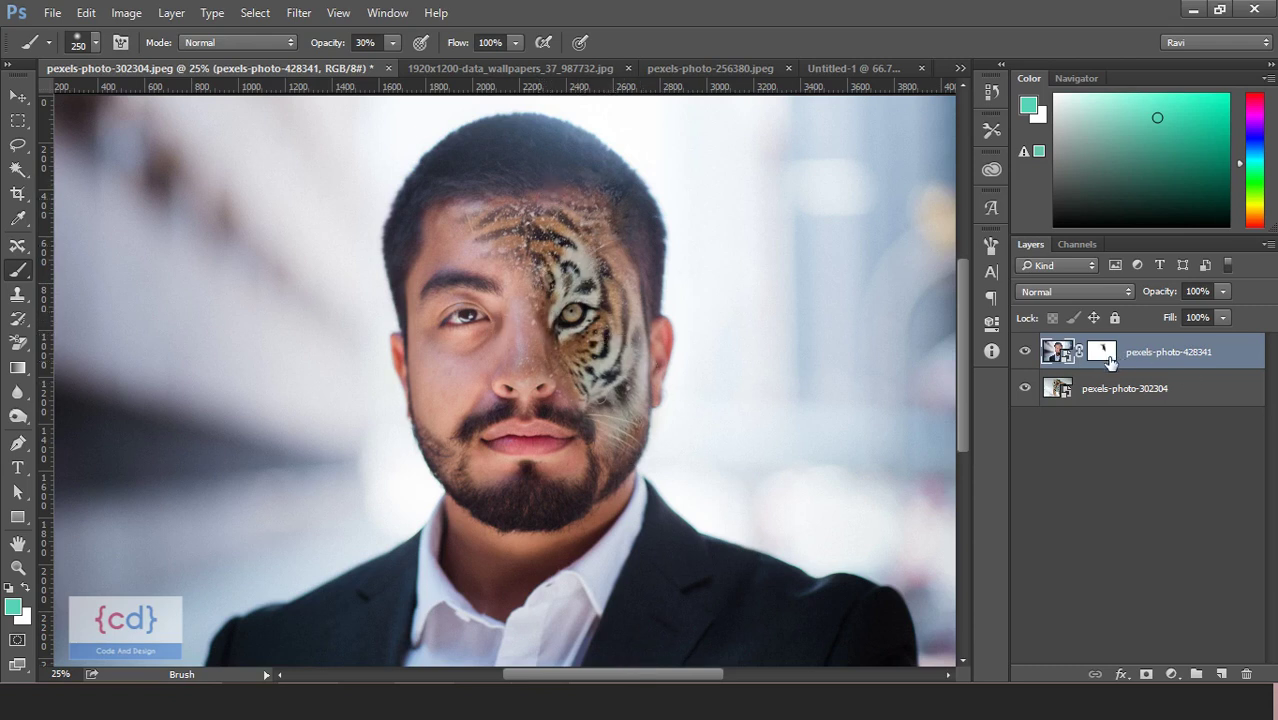
pyautogui.click(1110, 358)
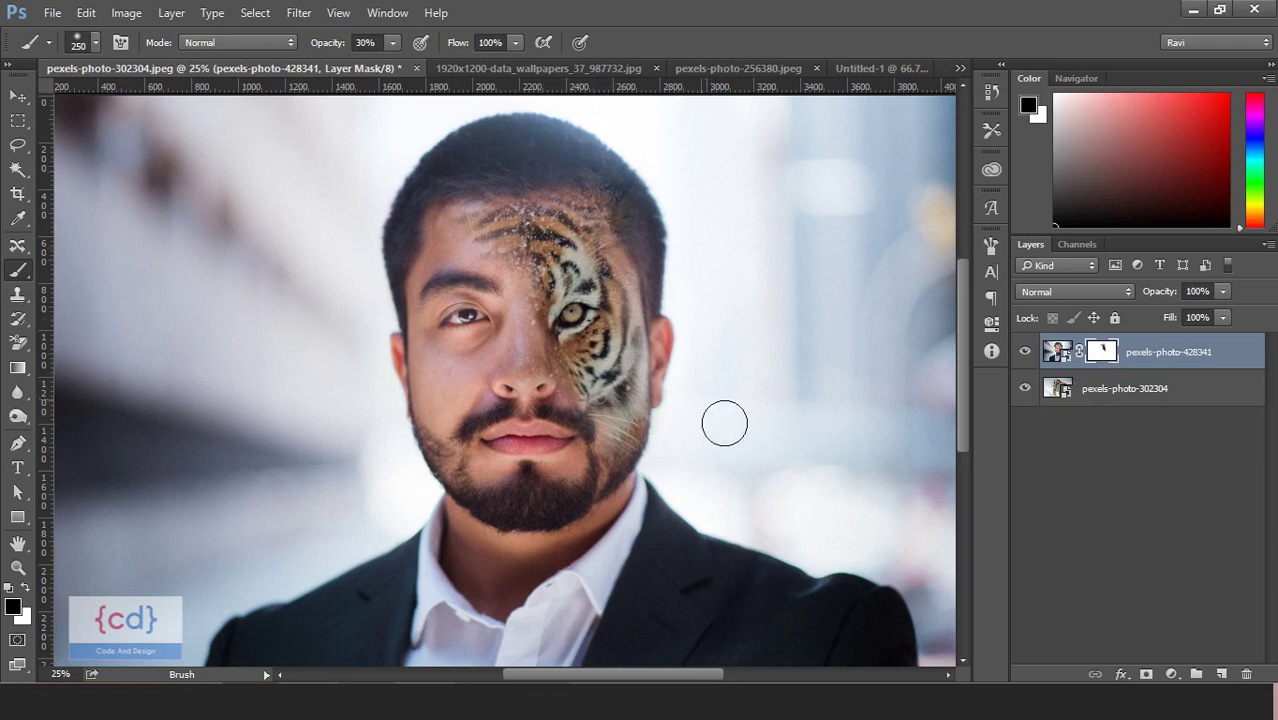
pyautogui.rightClick(1104, 354)
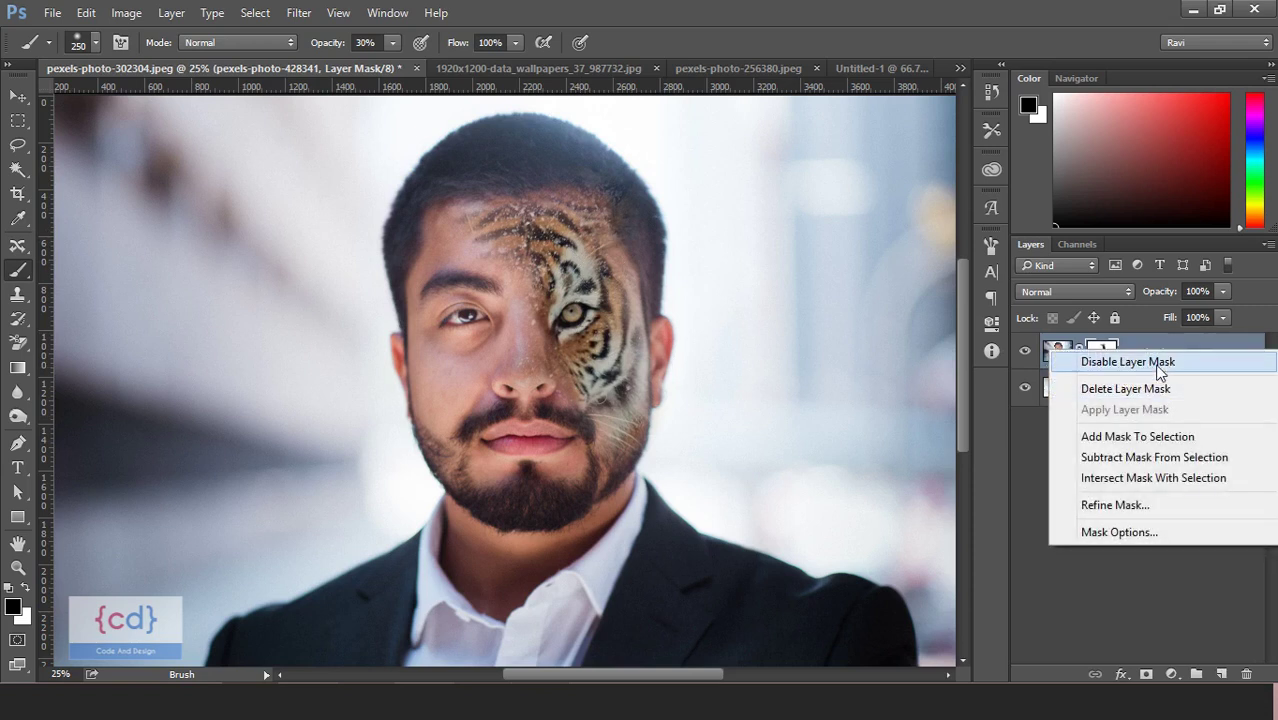
pyautogui.click(1121, 362)
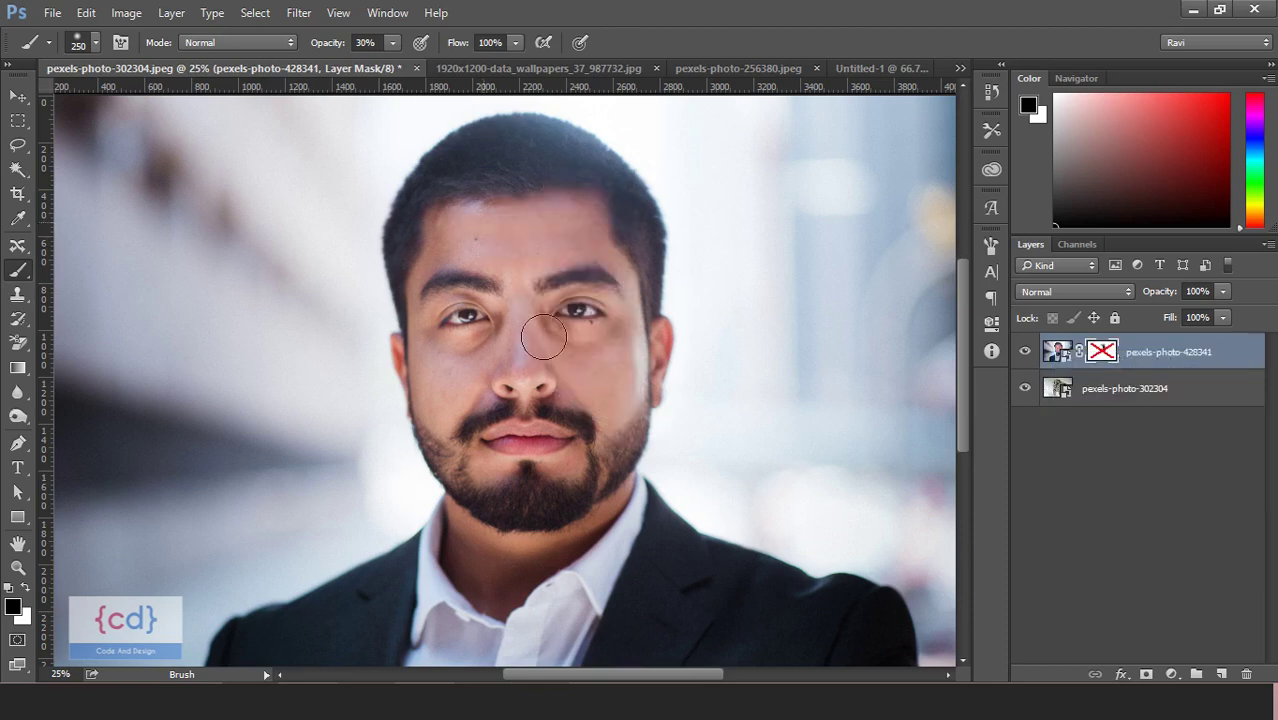
pyautogui.rightClick(1113, 359)
pyautogui.click(1114, 365)
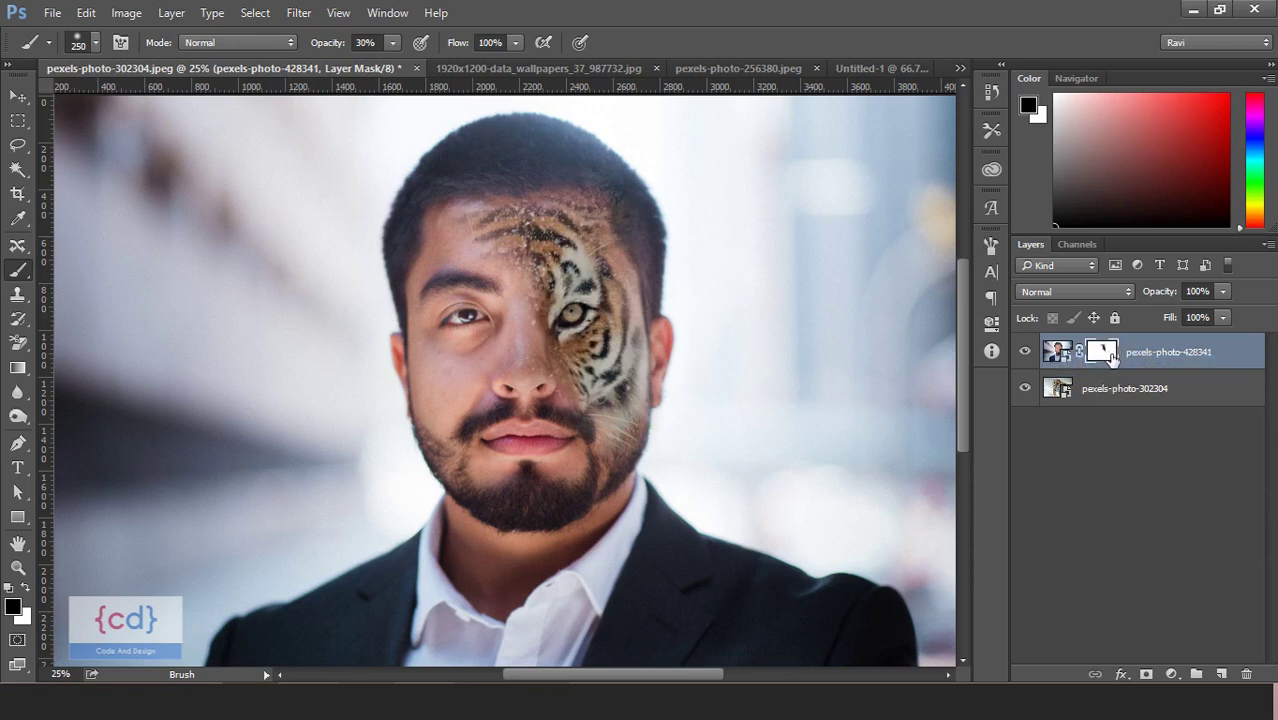
pyautogui.keyDown('shift'); pyautogui.click(1113, 359); pyautogui.keyUp('shift')
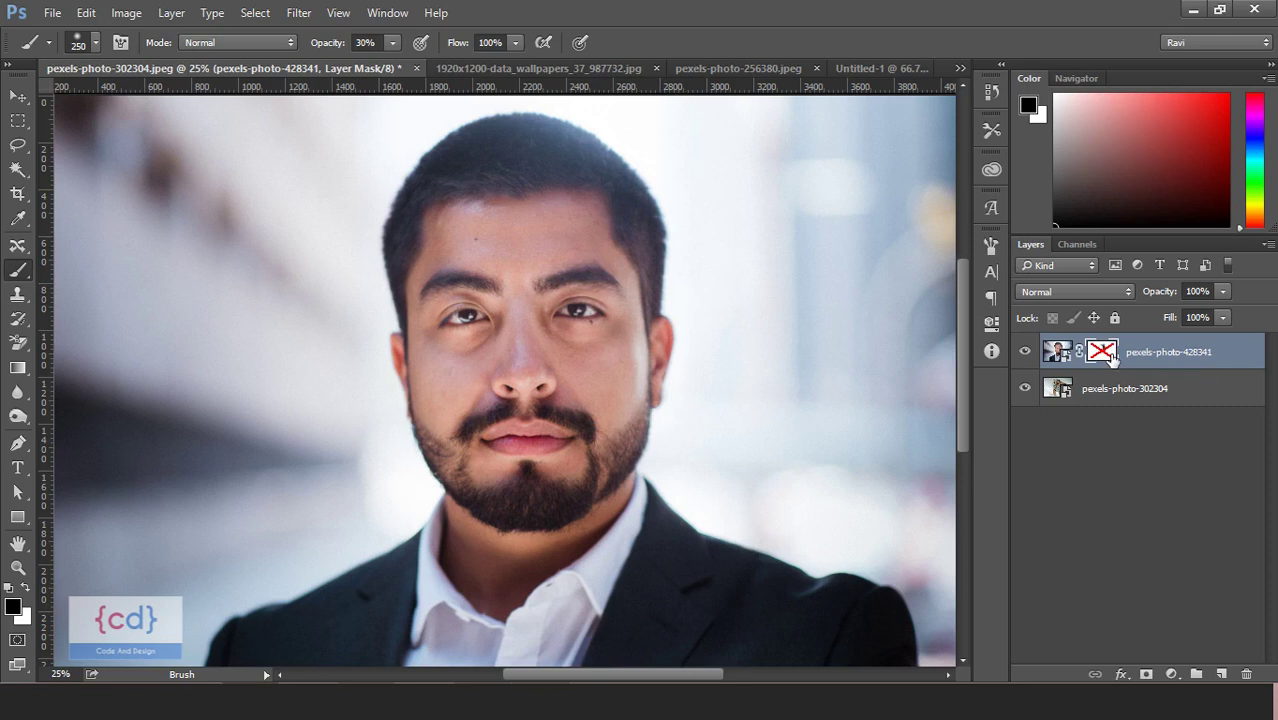
pyautogui.keyDown('shift'); pyautogui.click(1113, 359); pyautogui.keyUp('shift')
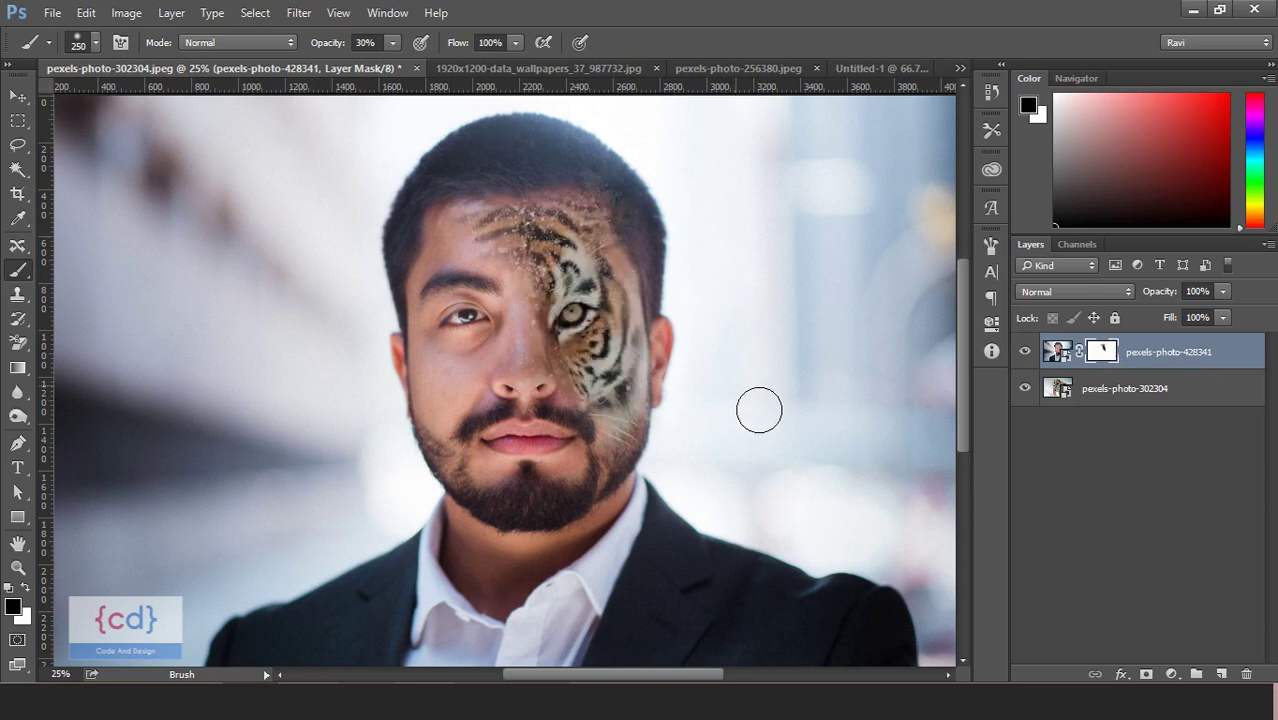
pyautogui.hotkey('ctrl', '-')
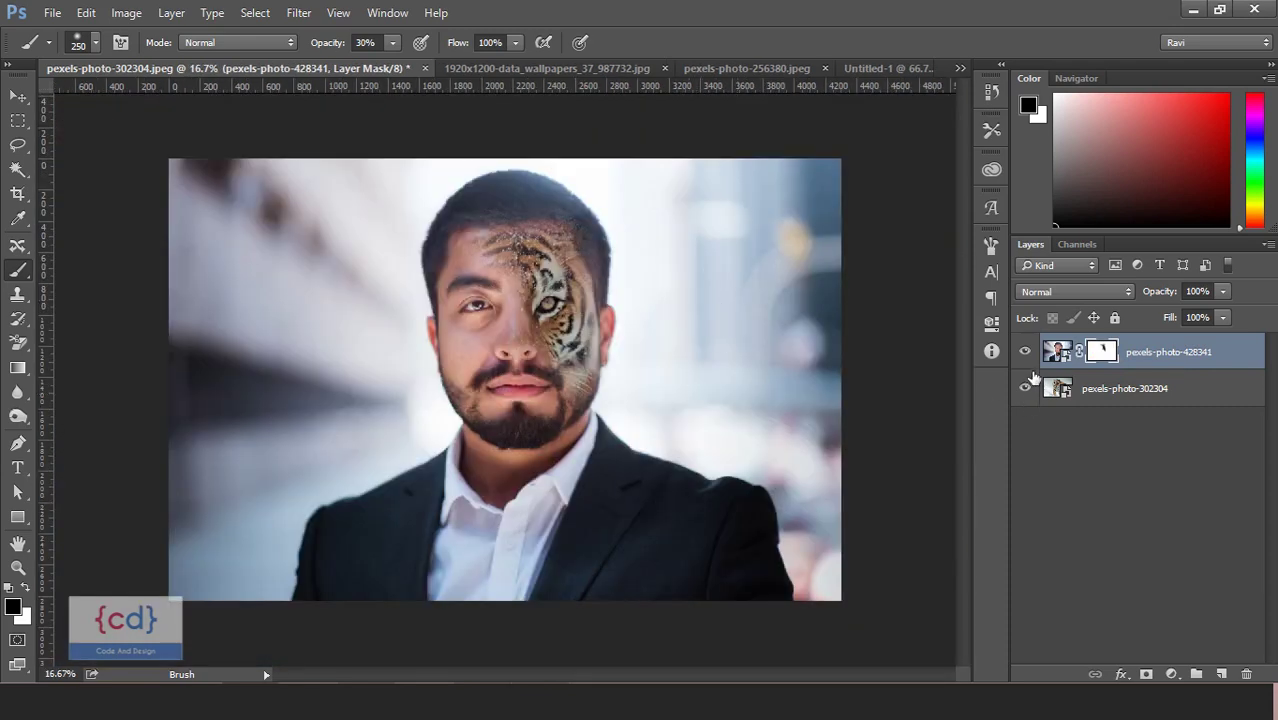
# Compare the tiger photo alone with the composite, then switch to the 1920x1200 airplane wallpaper.
pyautogui.click(1030, 362)
pyautogui.click(1026, 354)
pyautogui.hotkey('ctrl', '+')
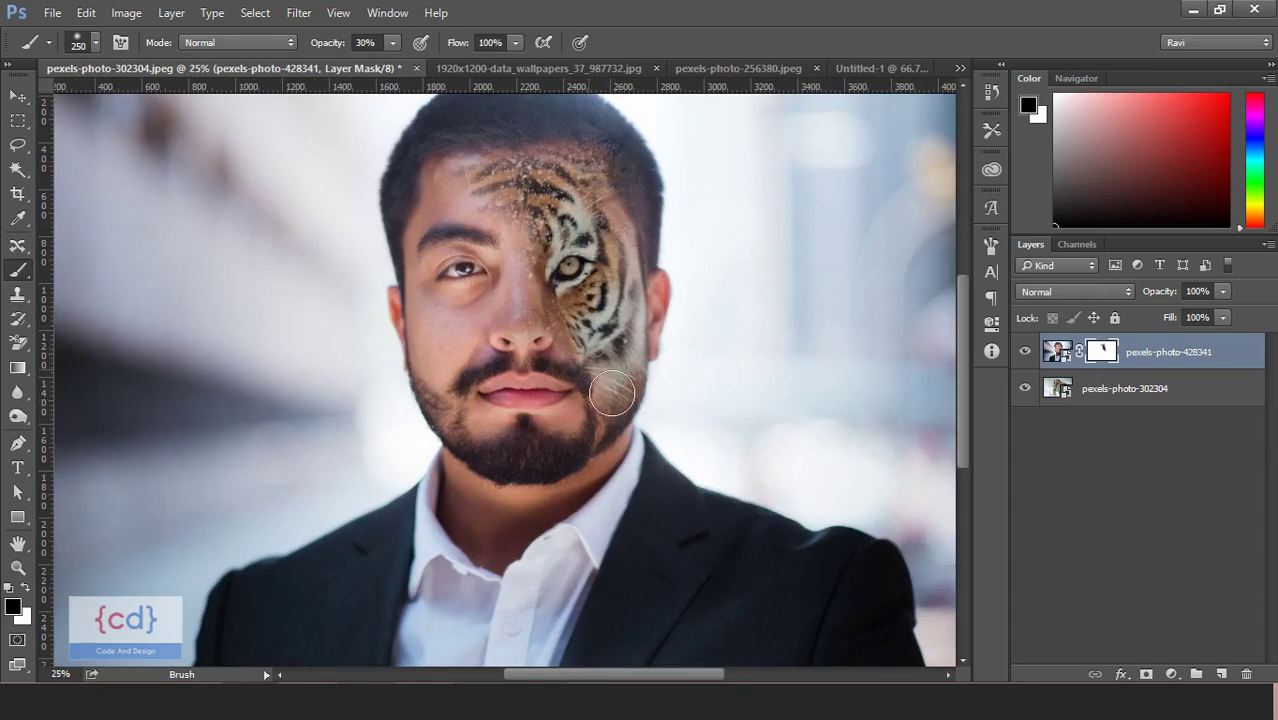
pyautogui.hotkey('ctrl', '-')
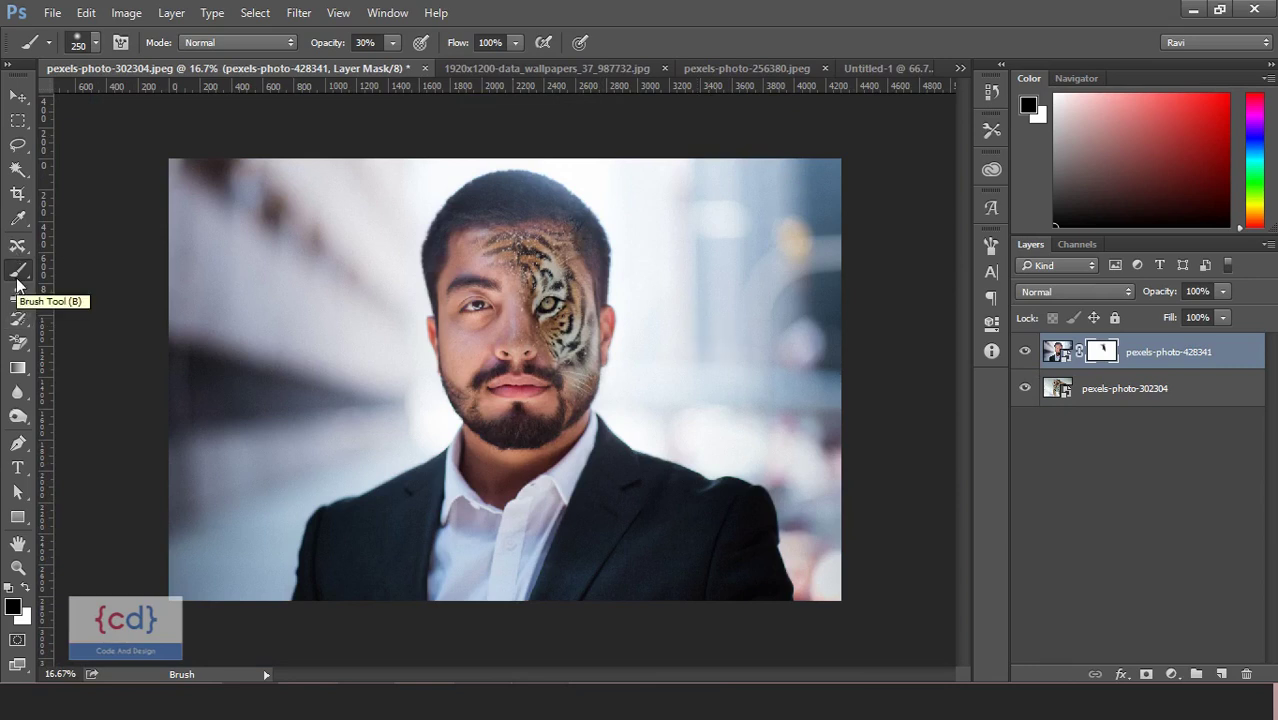
pyautogui.click(538, 68)
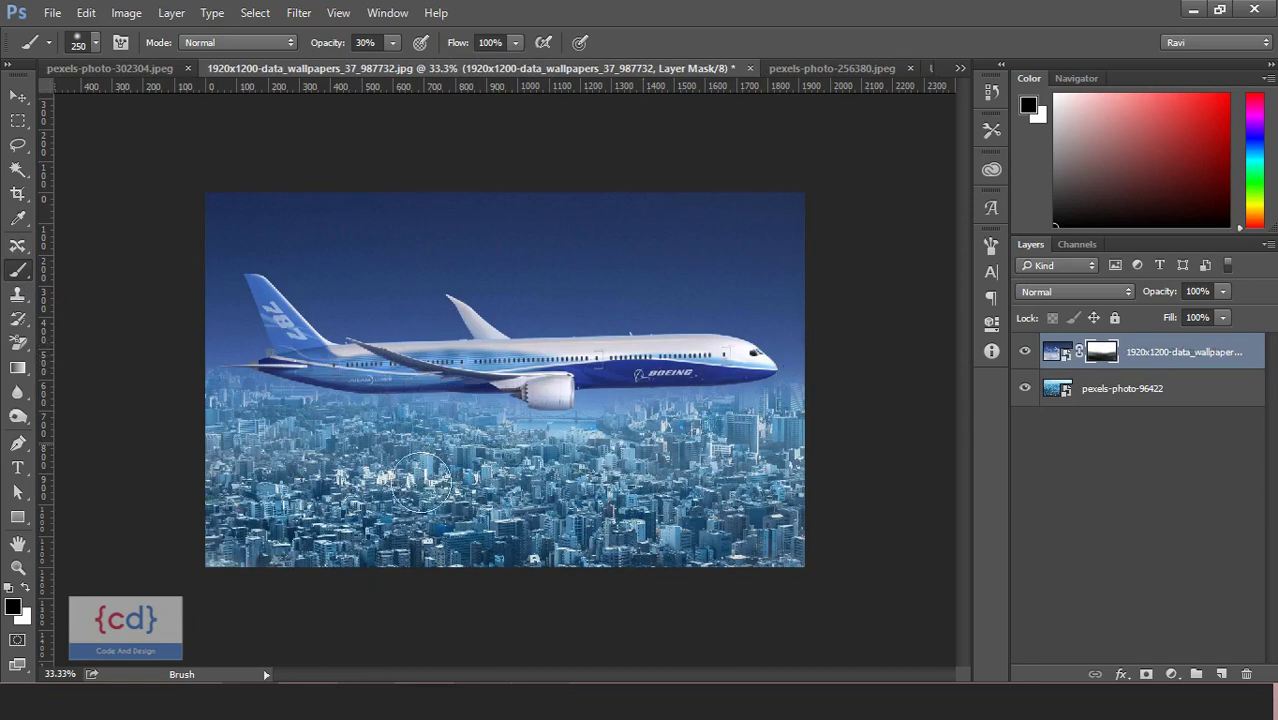
# Toggle the airplane layer and its mask off and on, then return to the pexels-photo-302304 portrait.
pyautogui.click(1025, 352)
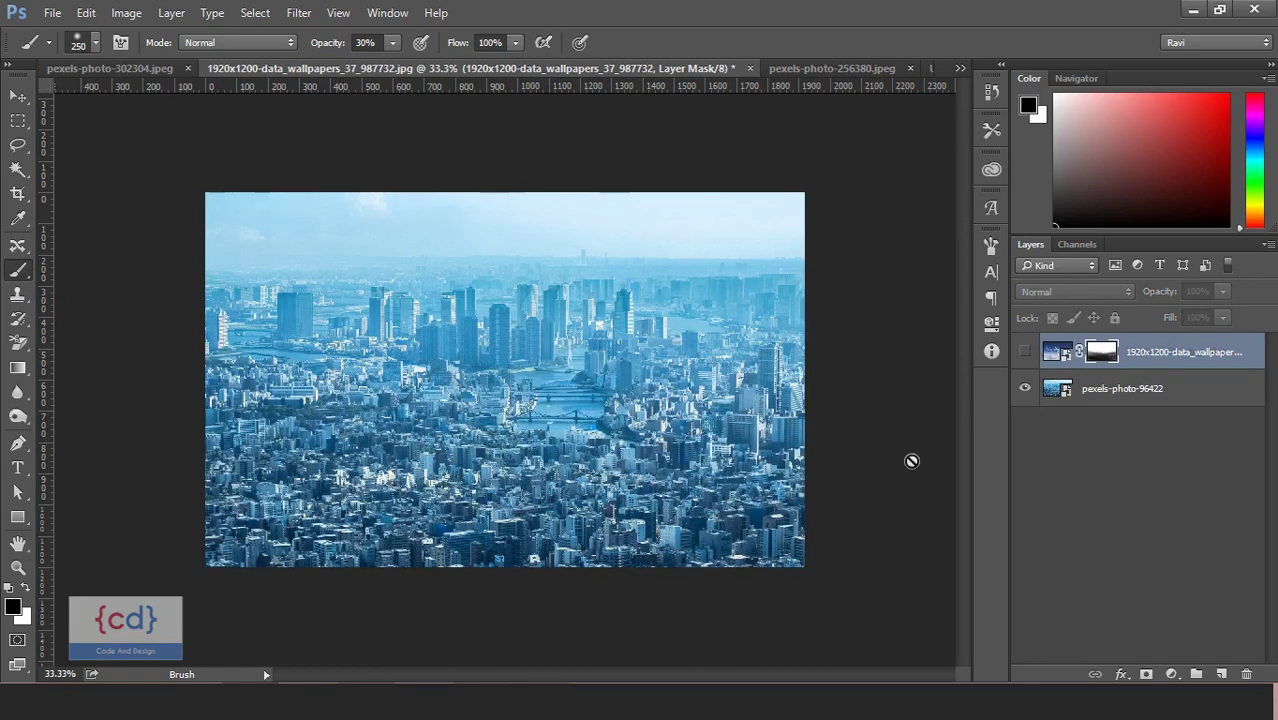
pyautogui.click(1024, 353)
pyautogui.rightClick(1113, 358)
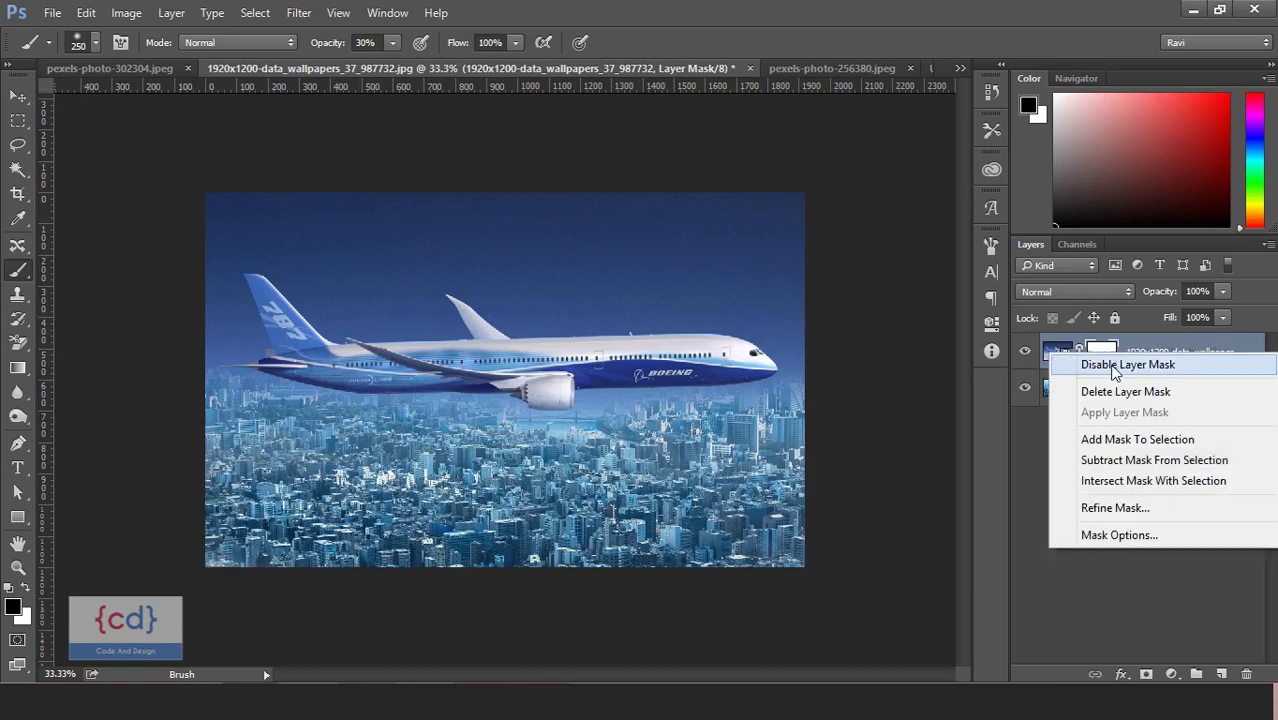
pyautogui.click(1128, 363)
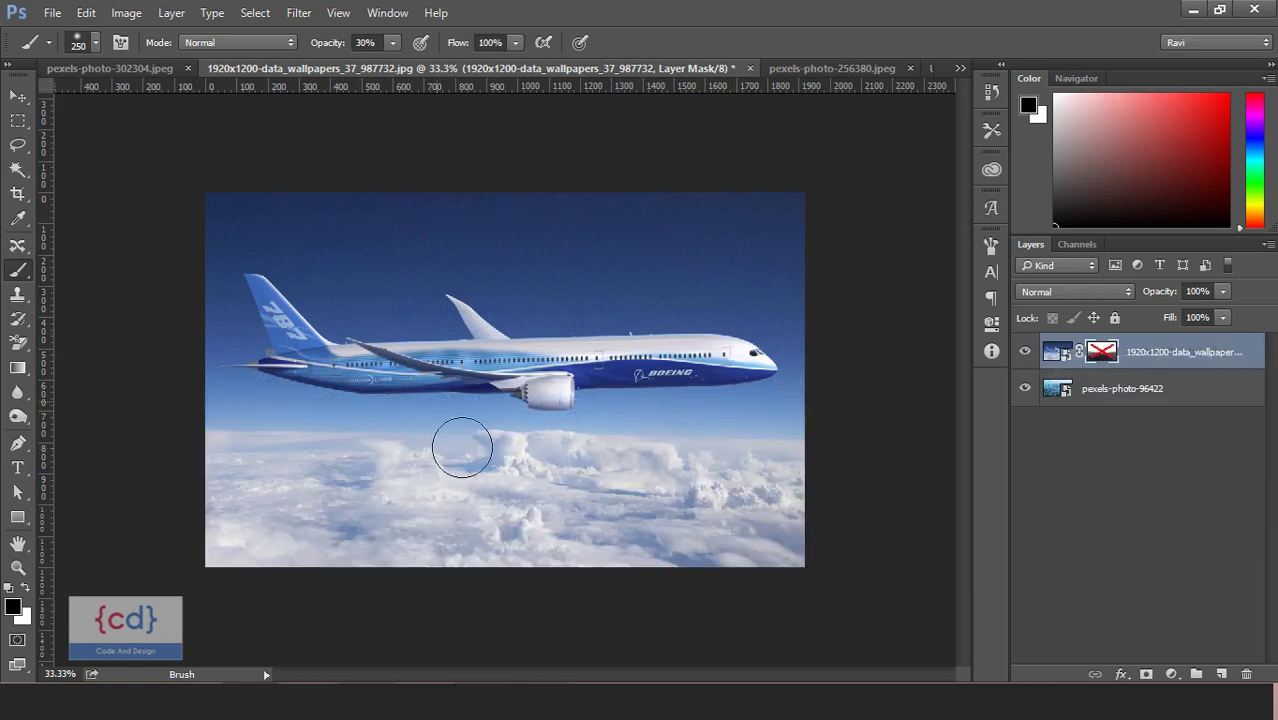
pyautogui.rightClick(1128, 348)
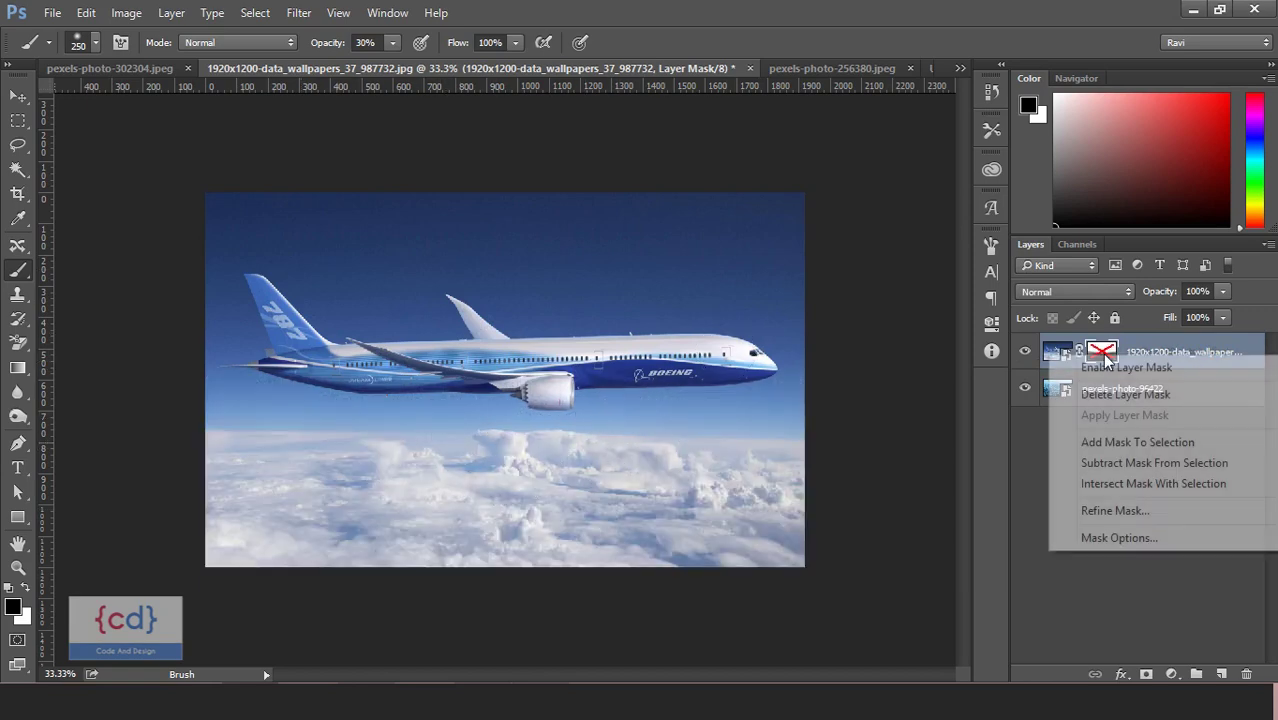
pyautogui.click(1128, 370)
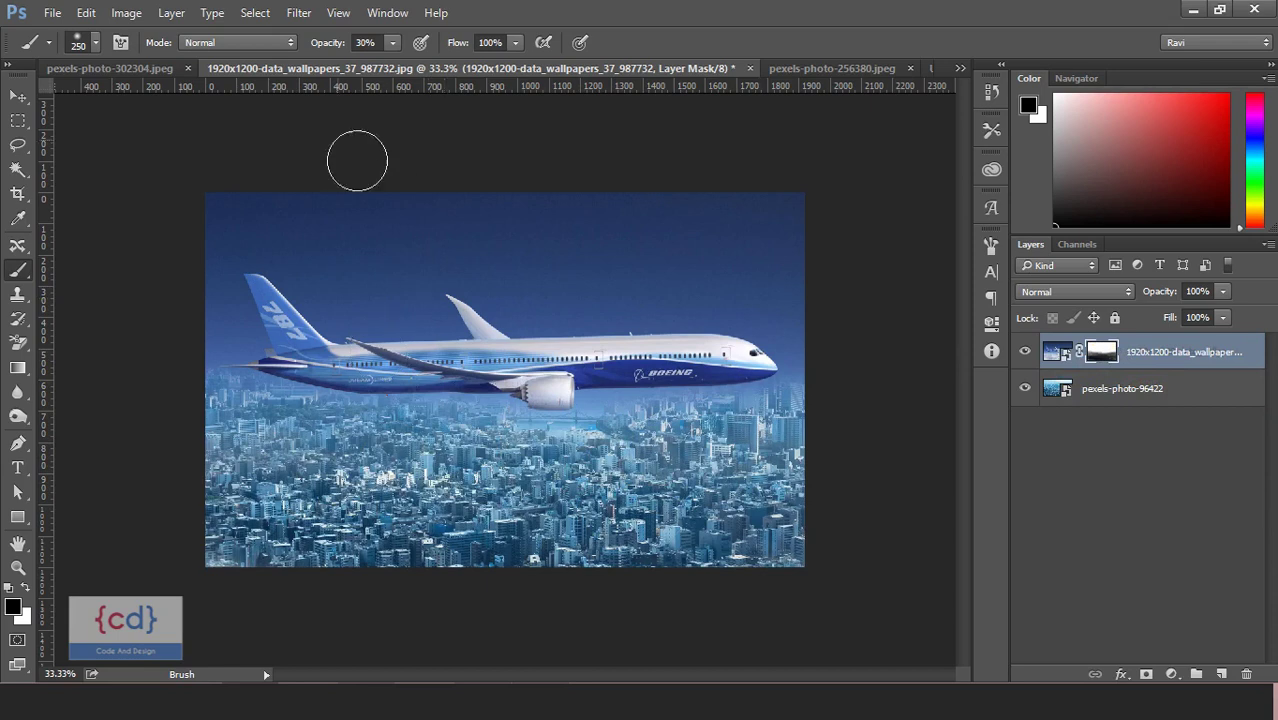
pyautogui.click(110, 68)
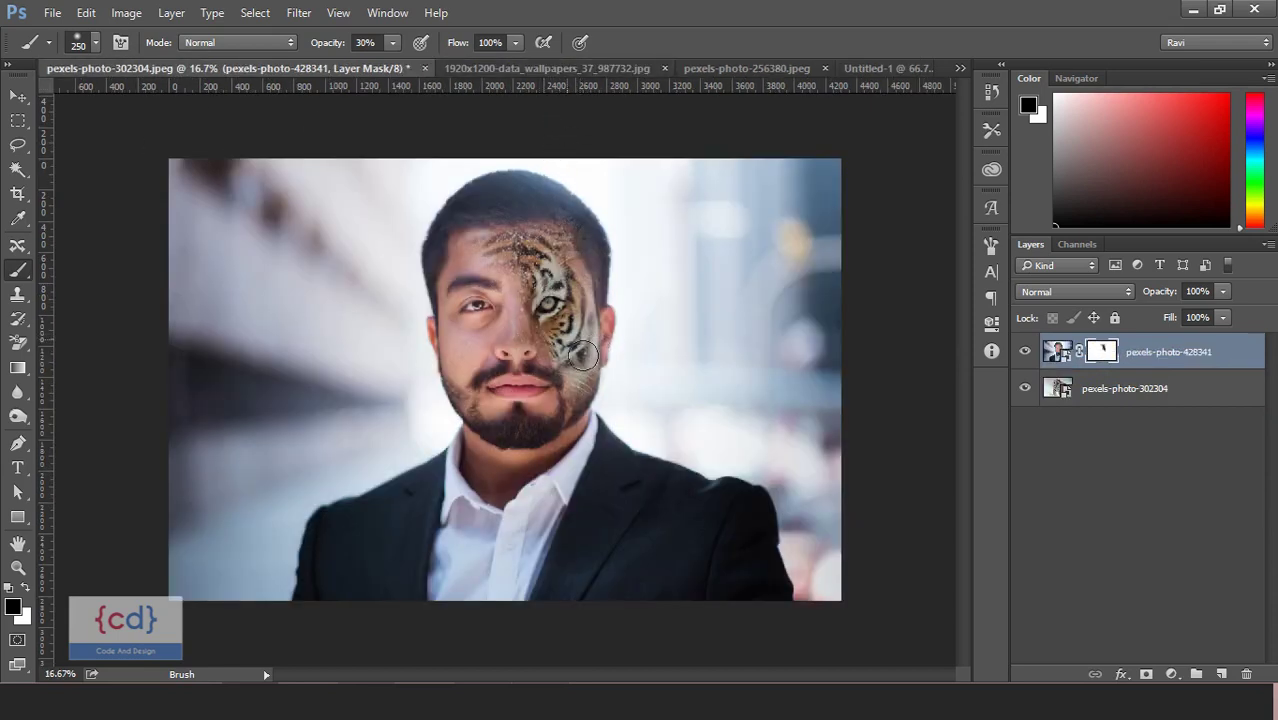
# In the eye photo, check the flag under Layer 0 and reveal it inside the iris.
pyautogui.click(597, 69)
pyautogui.click(815, 68)
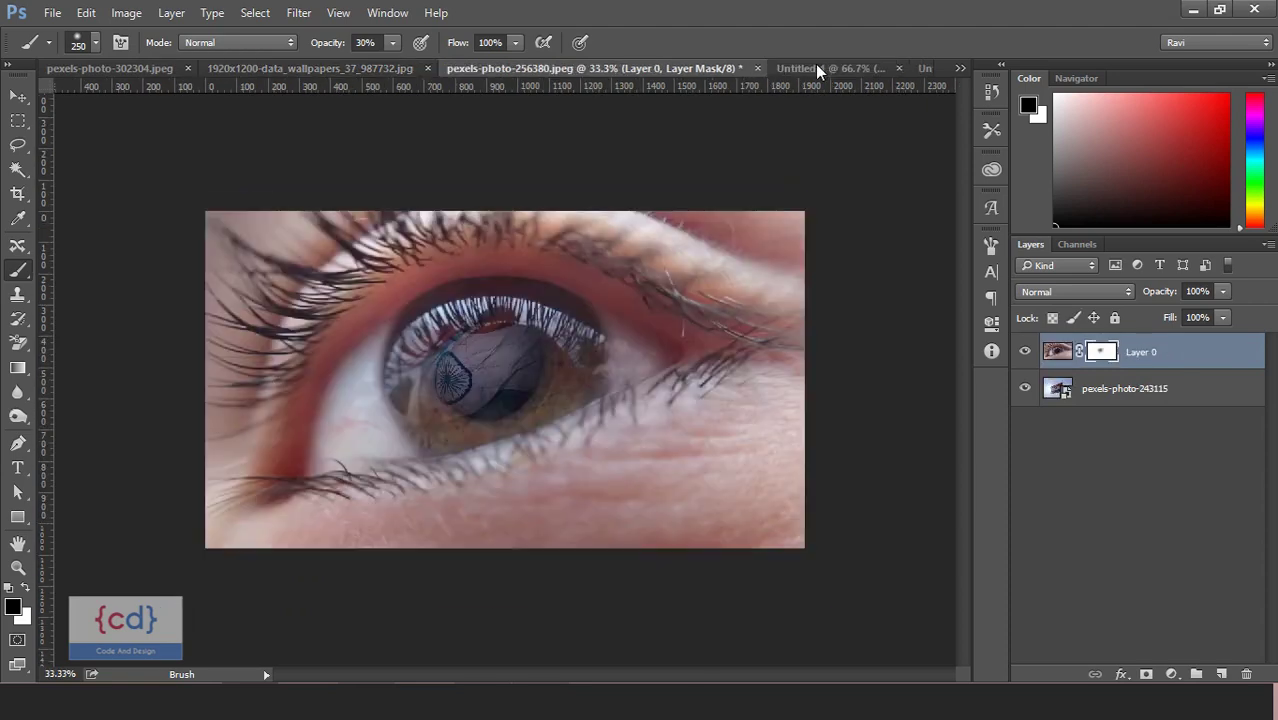
pyautogui.hotkey('ctrl', '+')
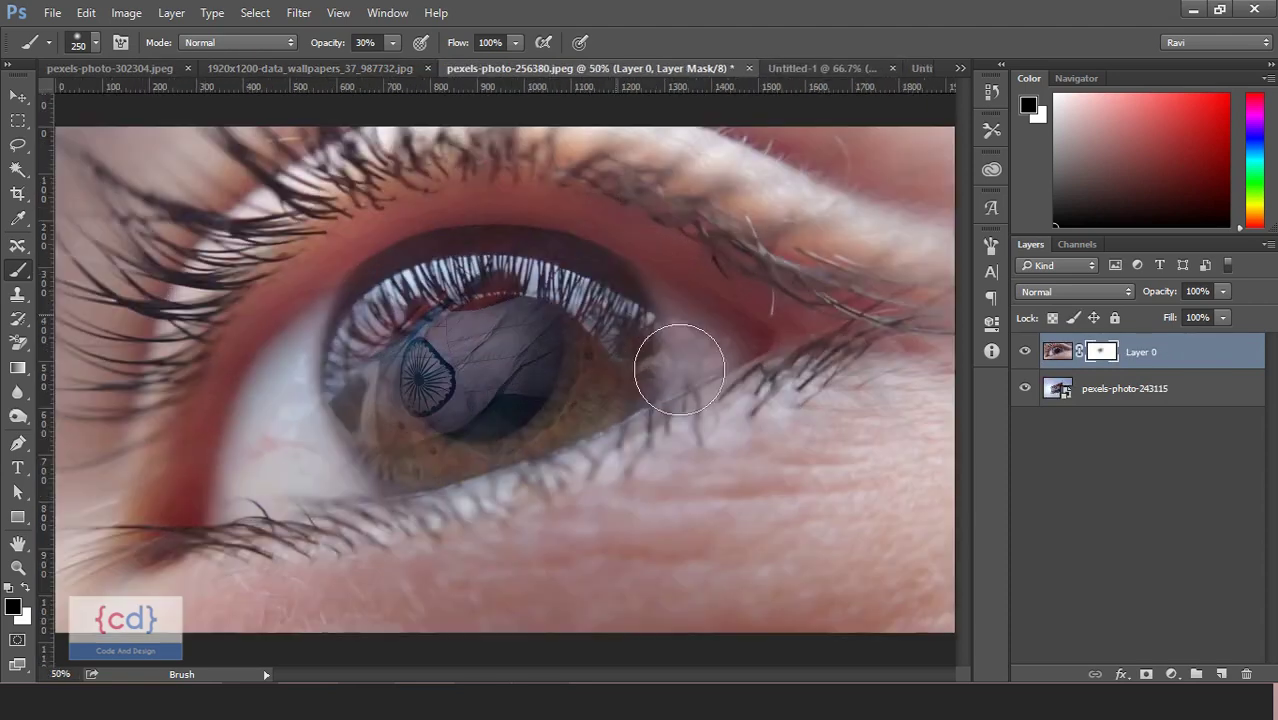
pyautogui.click(1024, 351)
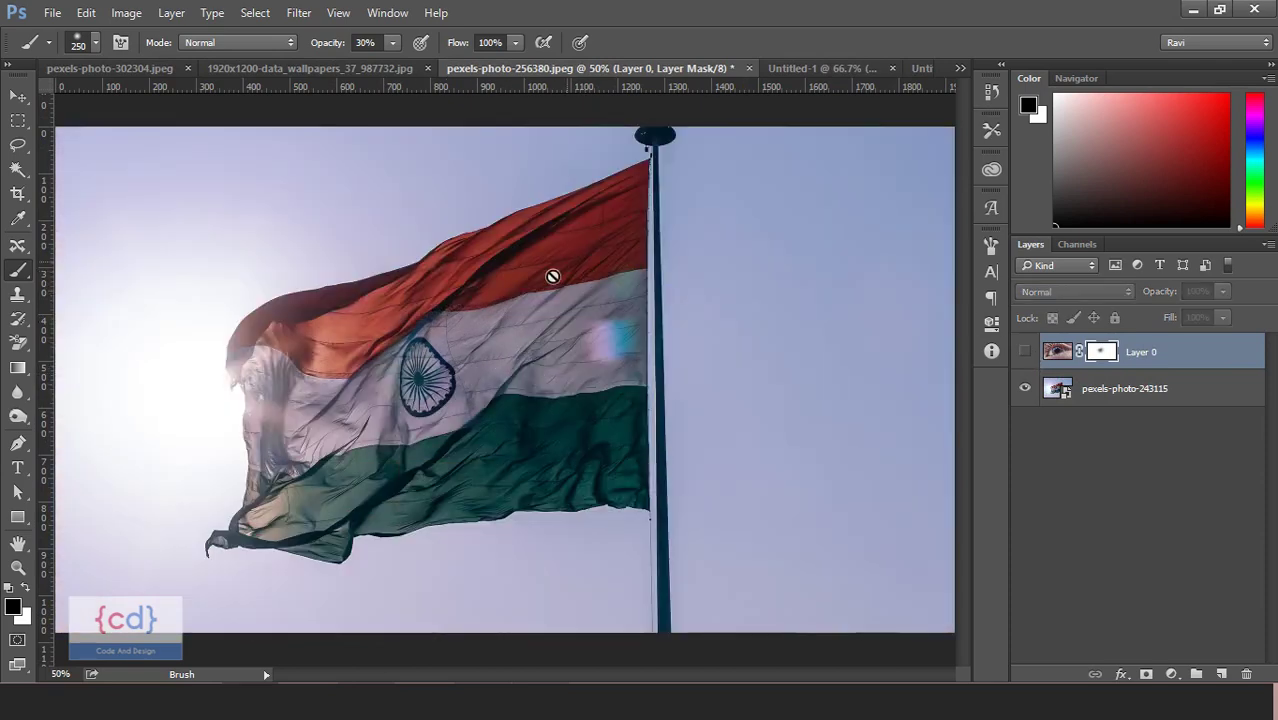
pyautogui.click(1024, 351)
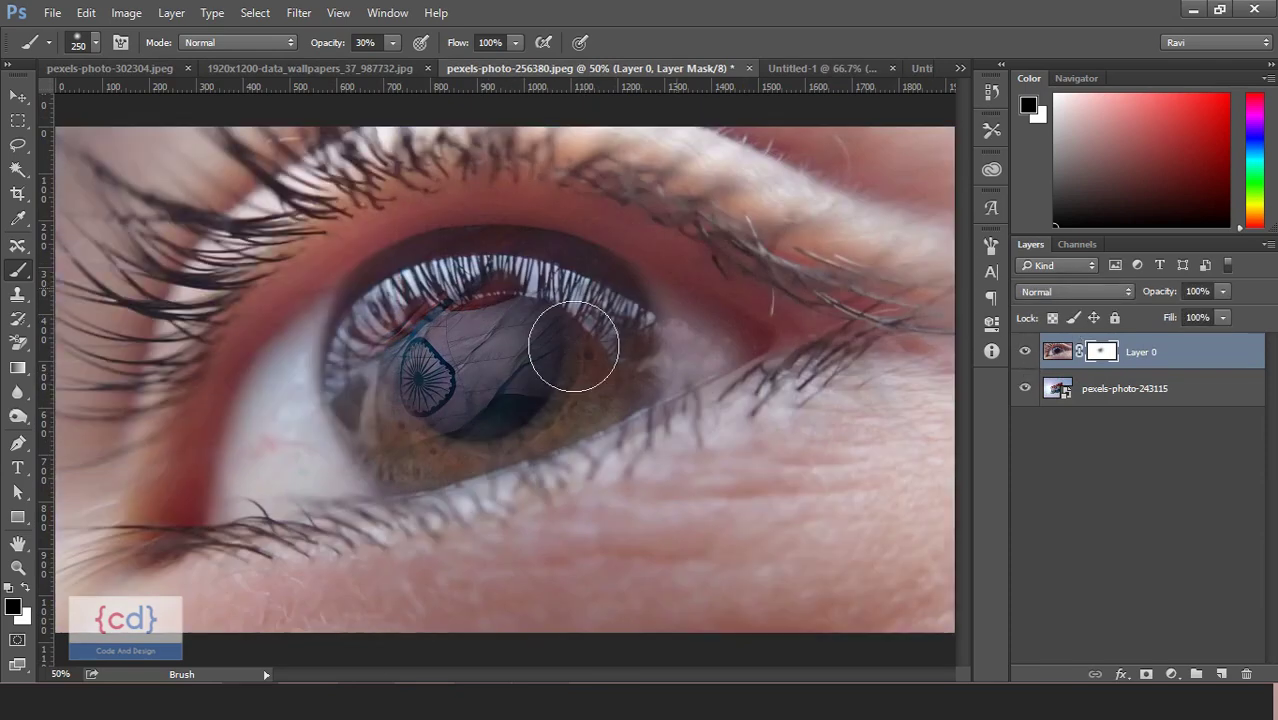
pyautogui.hotkey('ctrl', '-')
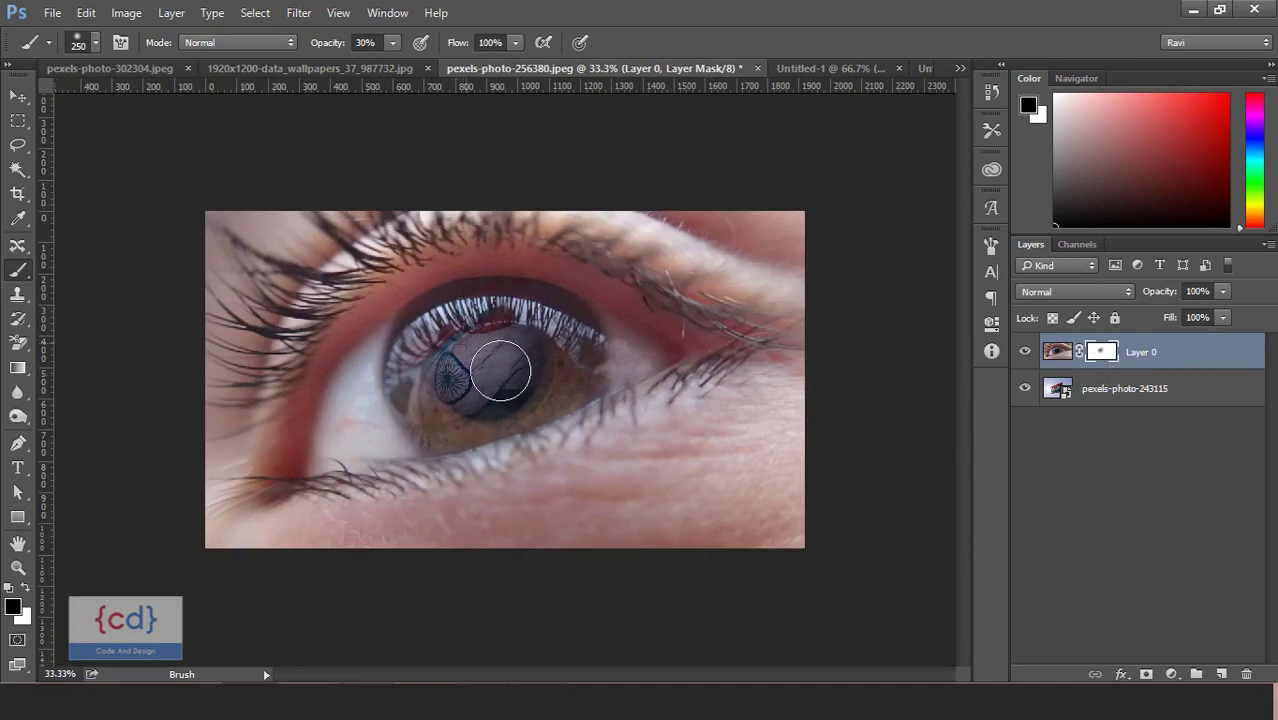
pyautogui.moveTo(500, 370)
pyautogui.mouseDown()
pyautogui.moveTo(577, 441)
pyautogui.moveTo(599, 362)
pyautogui.moveTo(420, 380)
pyautogui.moveTo(360, 440)
pyautogui.moveTo(513, 461)
pyautogui.moveTo(548, 335)
pyautogui.moveTo(494, 339)
pyautogui.moveTo(540, 396)
pyautogui.moveTo(609, 436)
pyautogui.moveTo(300, 390)
pyautogui.mouseUp()
# Paint white to remove flag haze from the upper iris, lower lashes and surrounding skin.
pyautogui.click(22, 588)
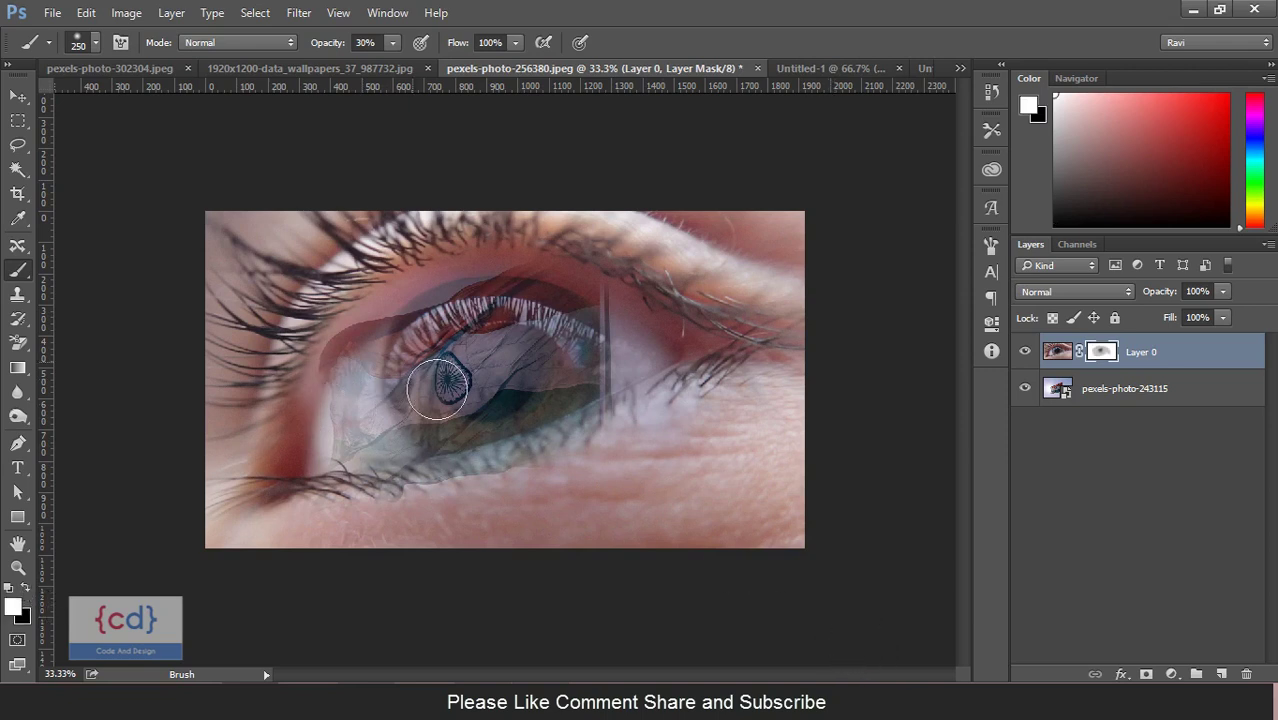
pyautogui.moveTo(445, 316)
pyautogui.mouseDown()
pyautogui.moveTo(362, 413)
pyautogui.moveTo(394, 534)
pyautogui.moveTo(384, 325)
pyautogui.moveTo(388, 346)
pyautogui.mouseUp()
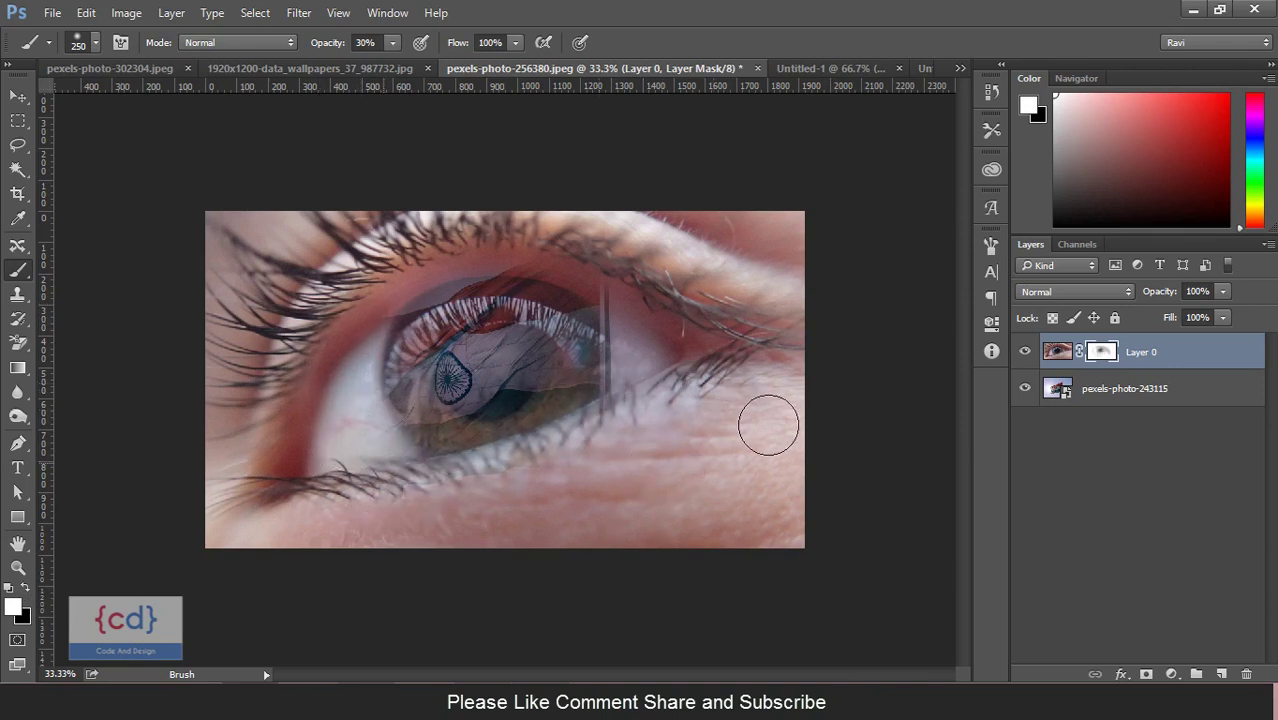
pyautogui.moveTo(765, 420); pyautogui.dragTo(730, 335)
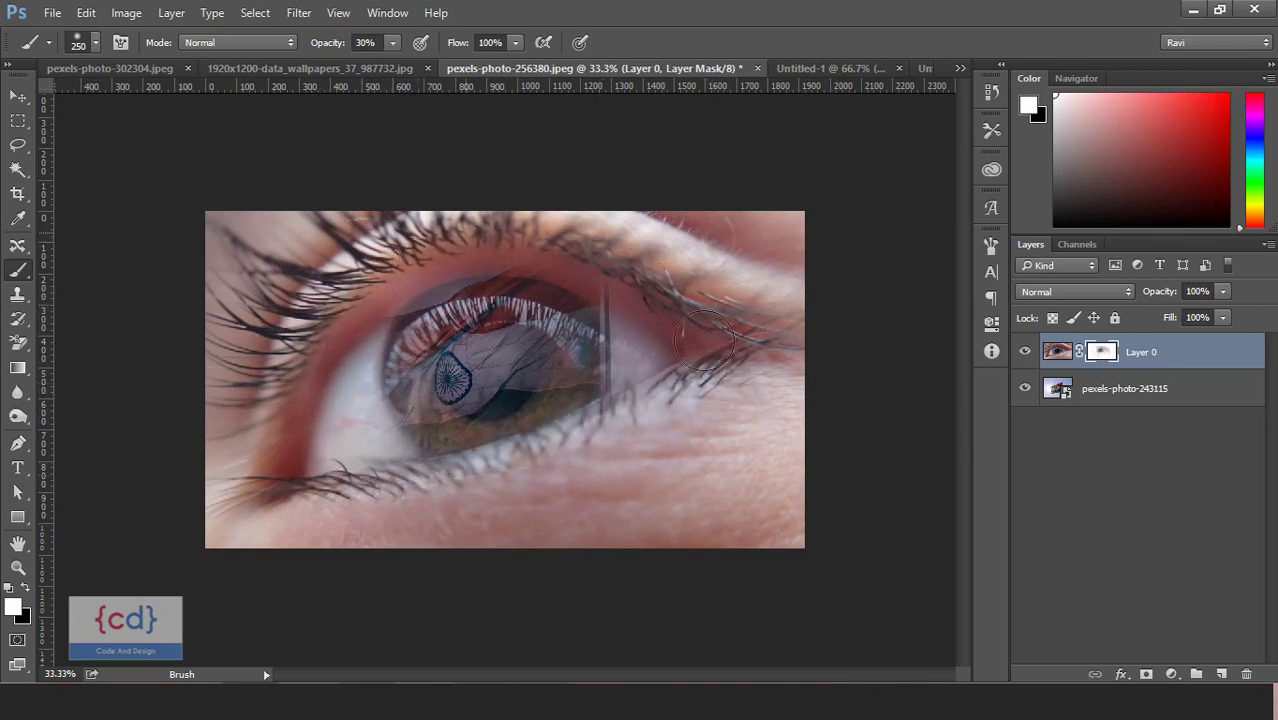
pyautogui.moveTo(470, 312); pyautogui.dragTo(617, 430)
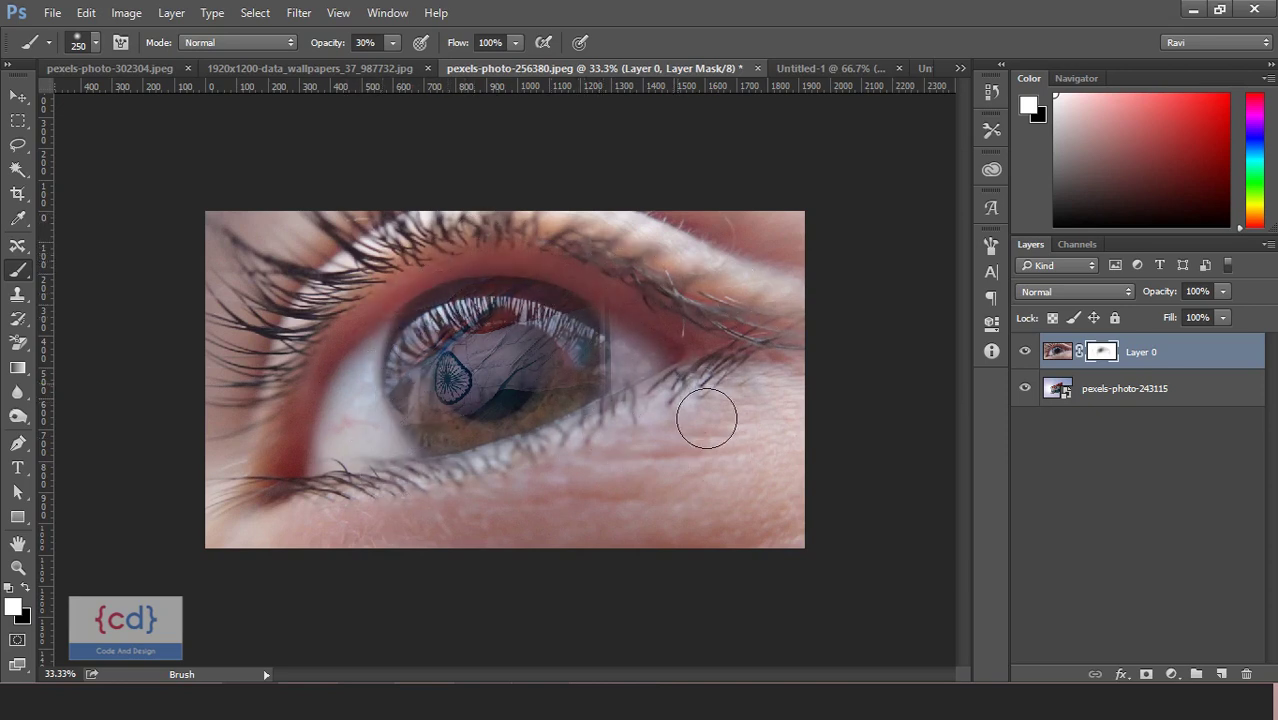
pyautogui.click(20, 100)
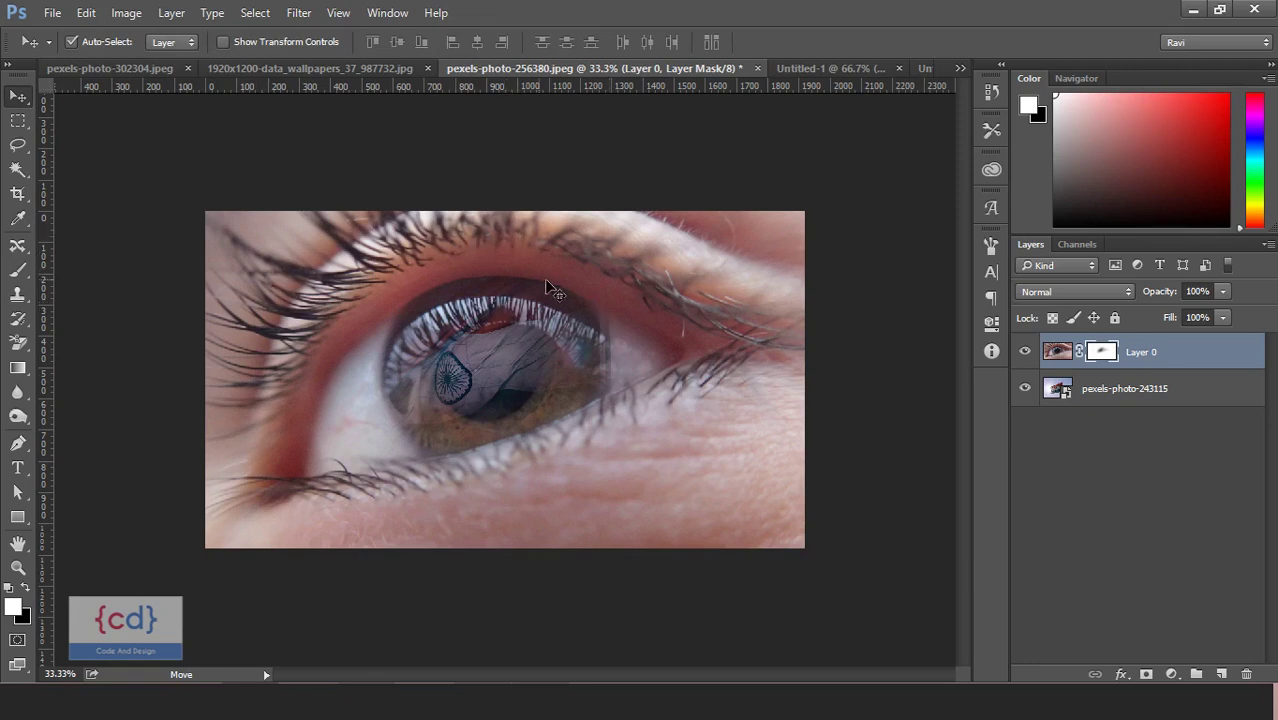
# In Untitled-1, delete the CODE AND DESIGN copy layer, leaving plain text on white.
pyautogui.click(840, 68)
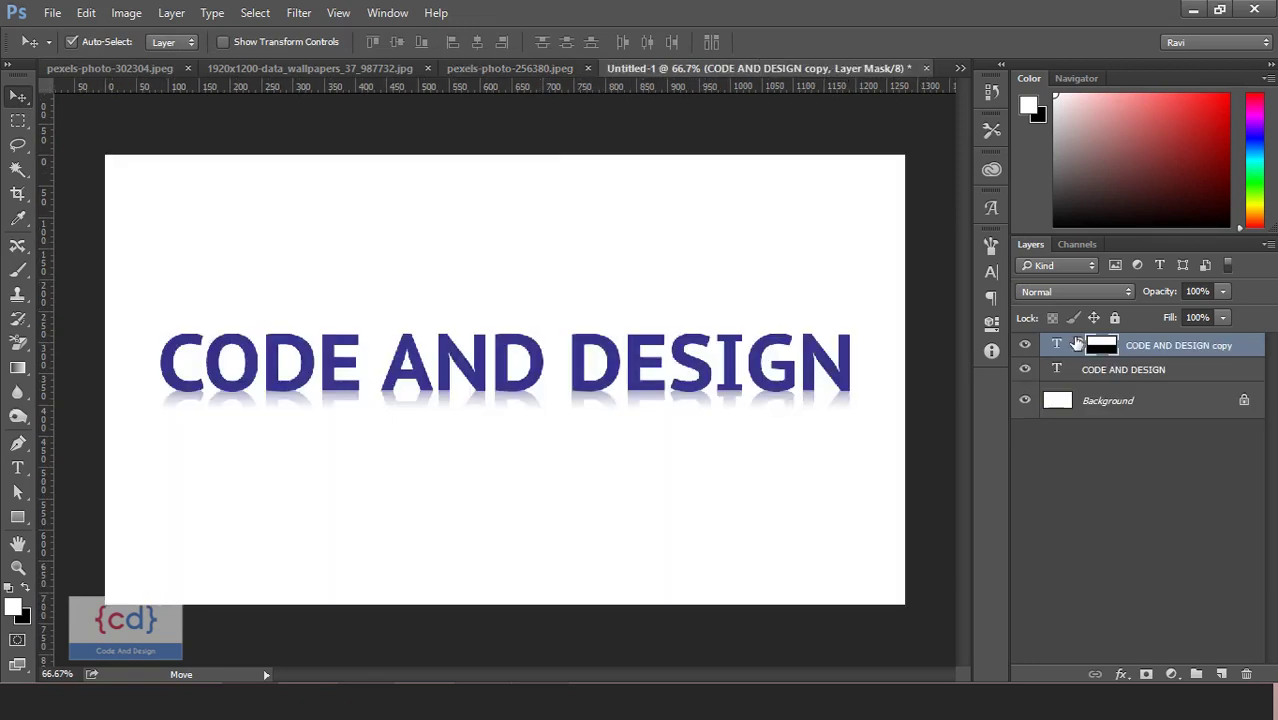
pyautogui.hotkey('ctrl', '+')
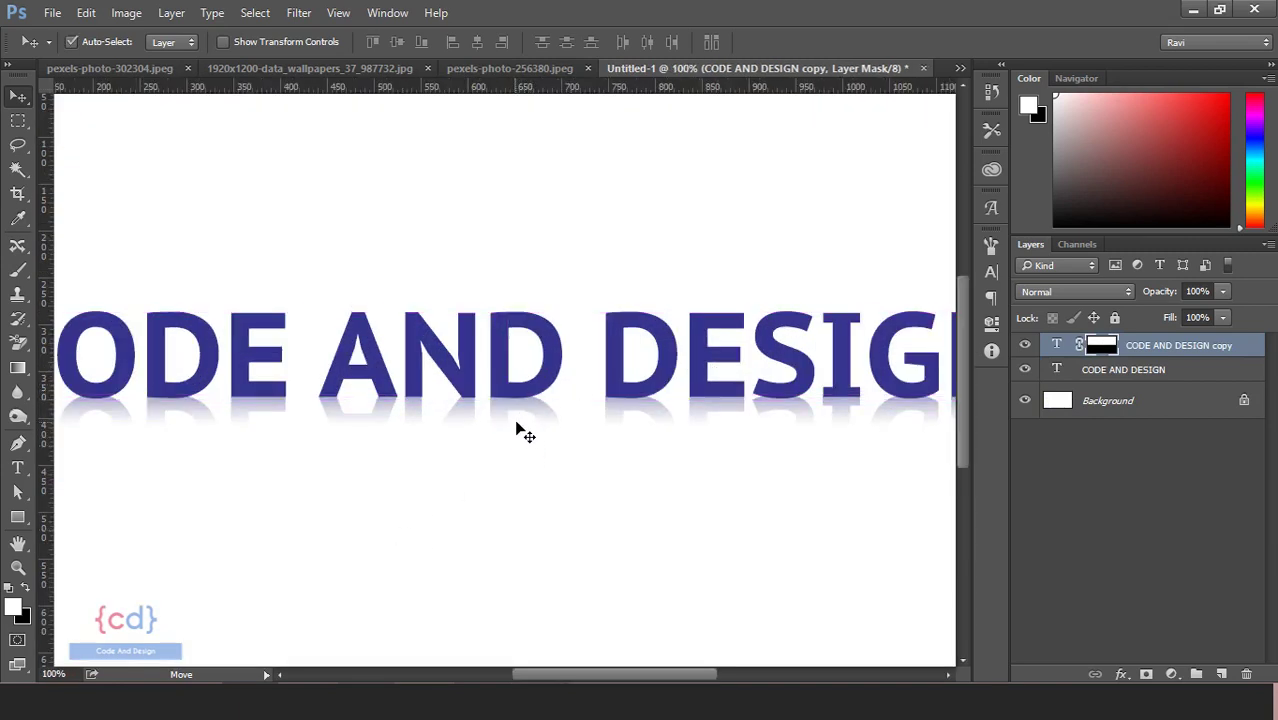
pyautogui.hotkey('ctrl', '-')
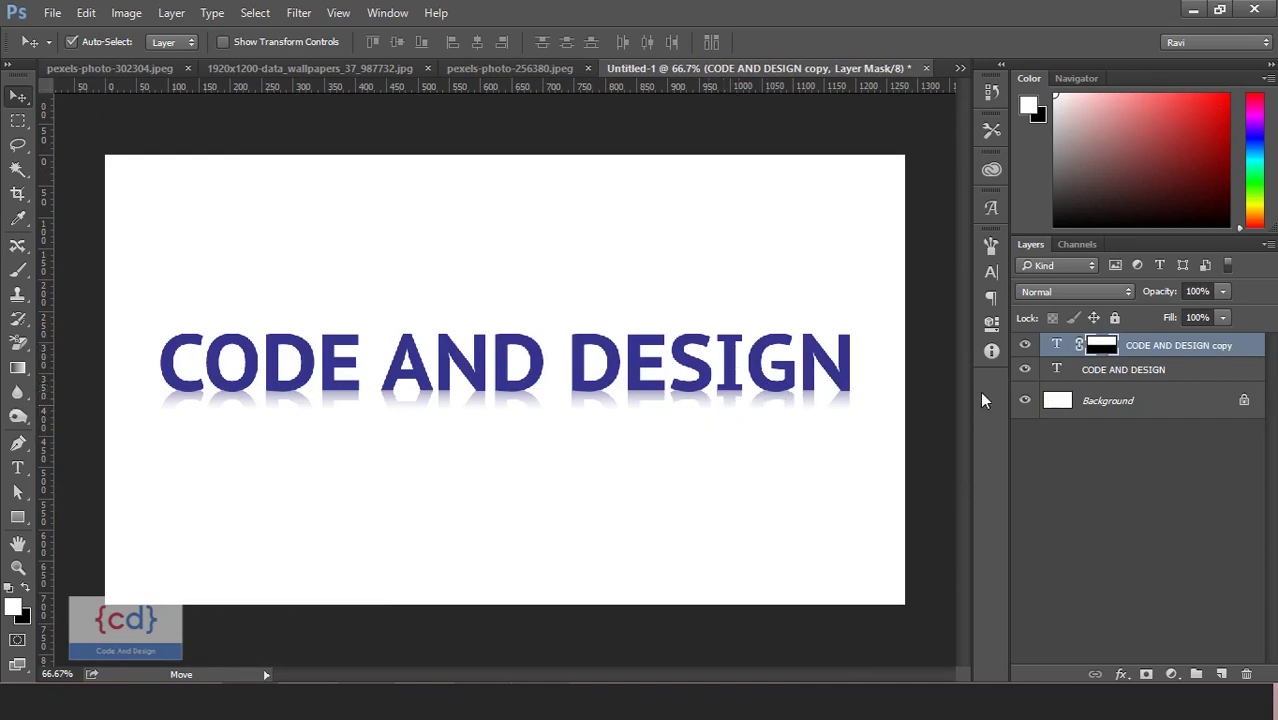
pyautogui.moveTo(1200, 348); pyautogui.dragTo(1246, 674)
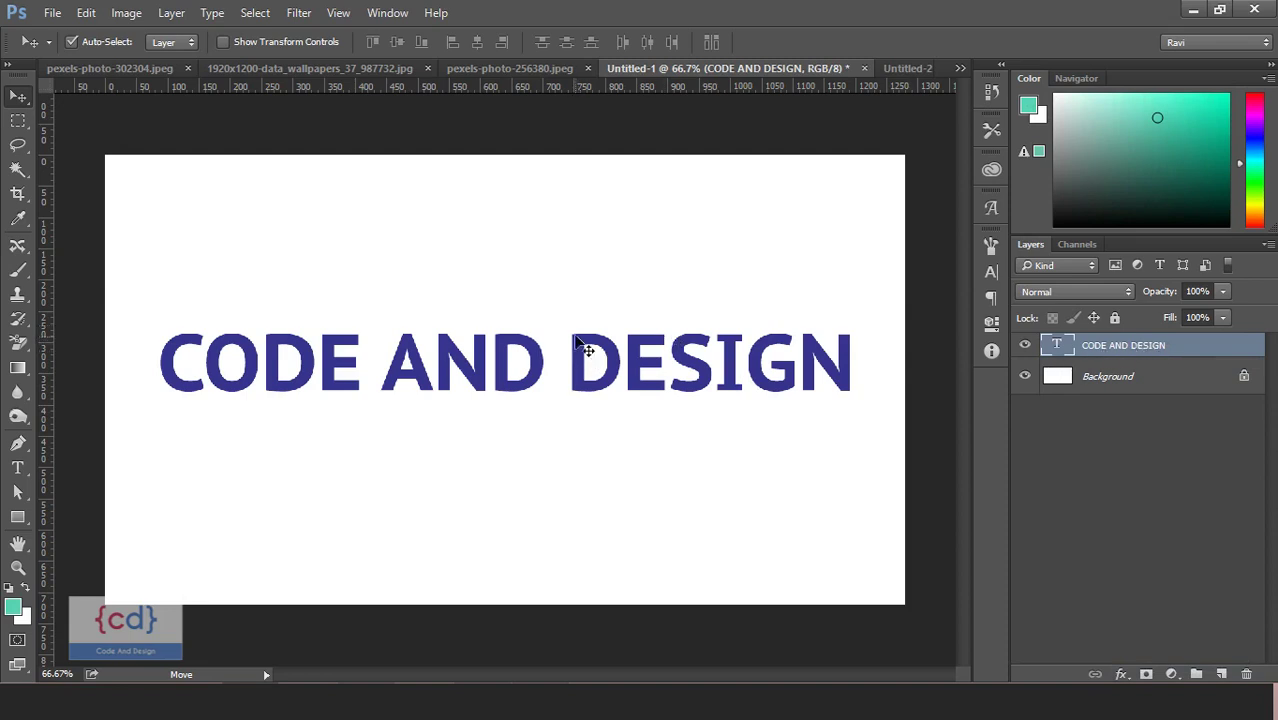
pyautogui.click(17, 467)
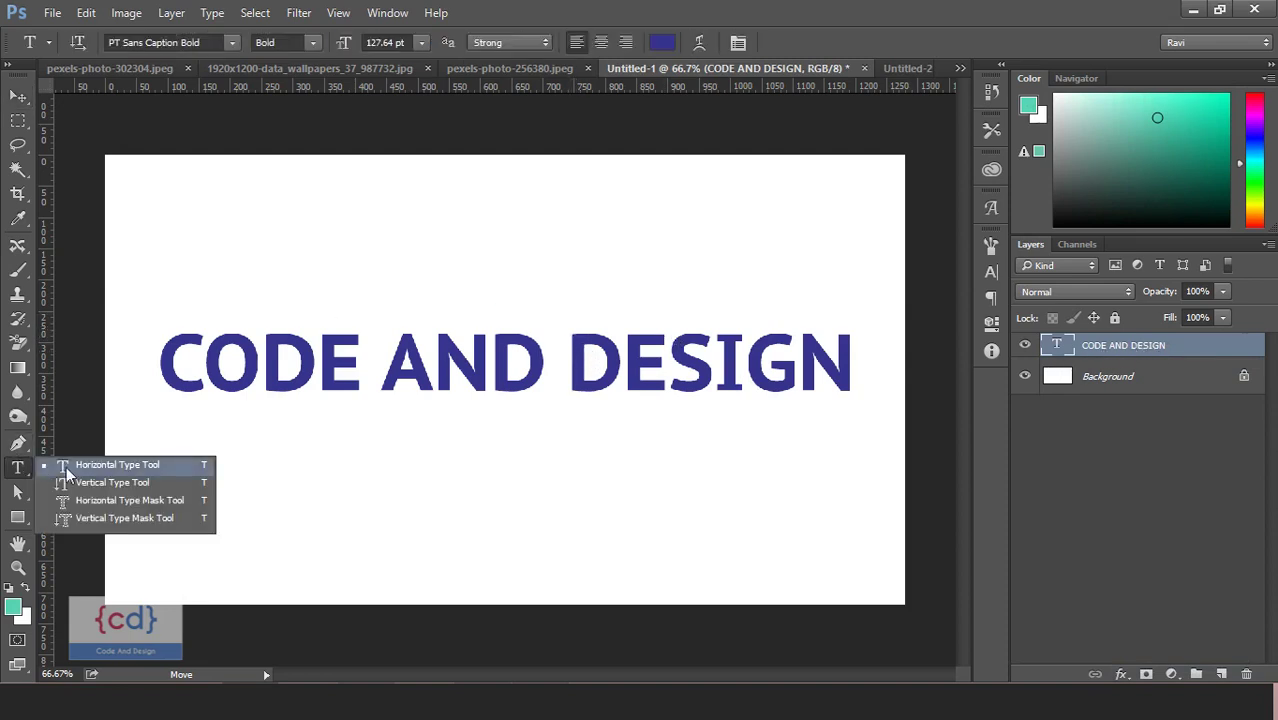
pyautogui.click(133, 465)
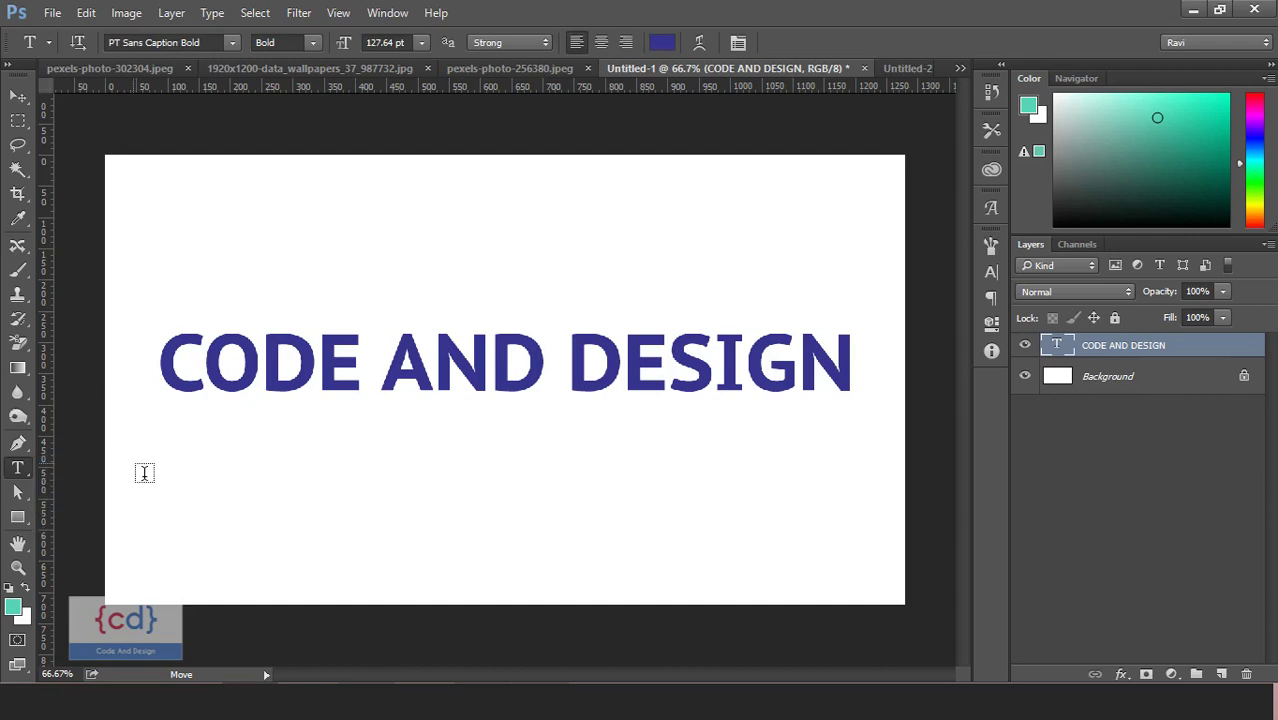
pyautogui.click(21, 100)
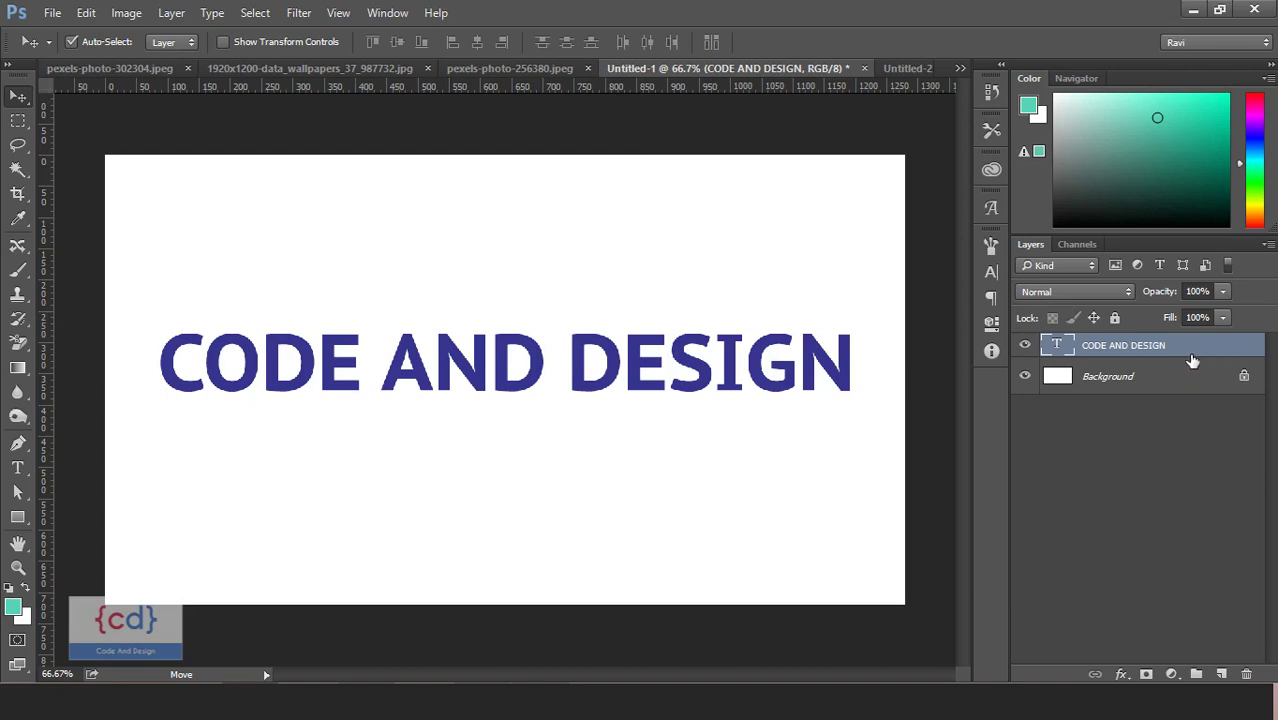
# Duplicate the CODE AND DESIGN text layer and nudge the copy below the original.
pyautogui.moveTo(1210, 356); pyautogui.dragTo(1236, 676)
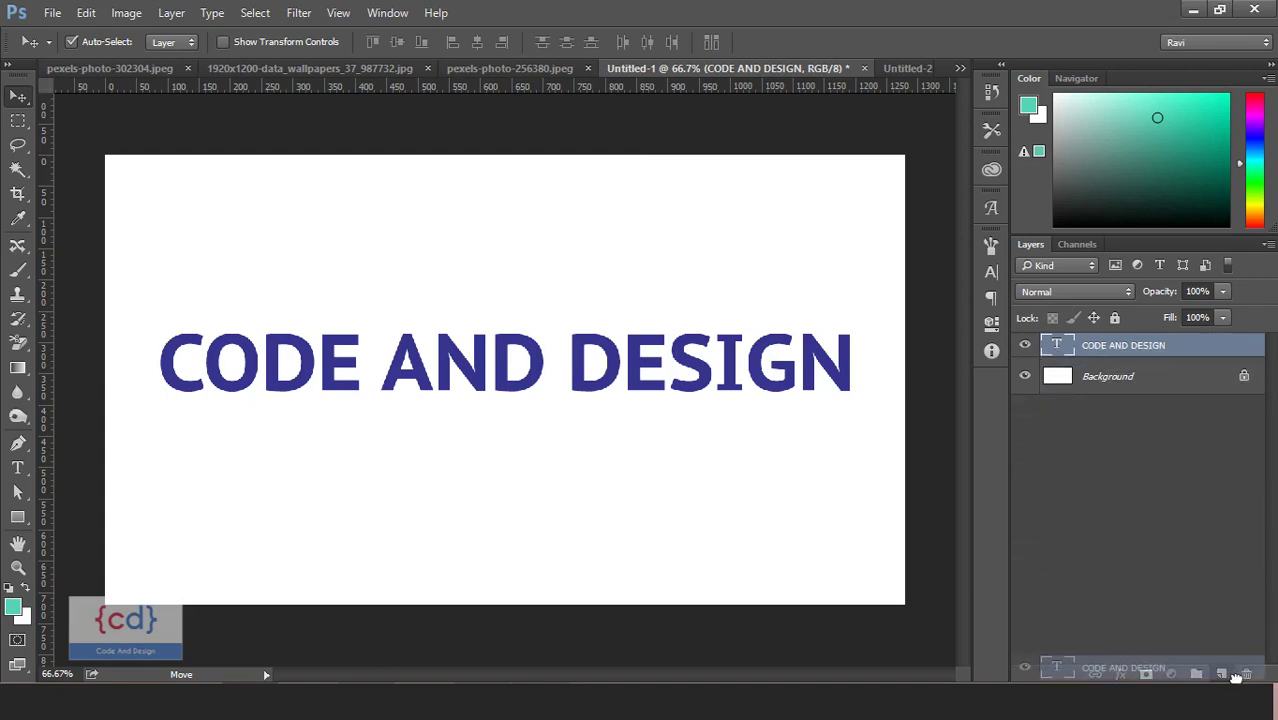
pyautogui.moveTo(1236, 677); pyautogui.dragTo(1222, 674)
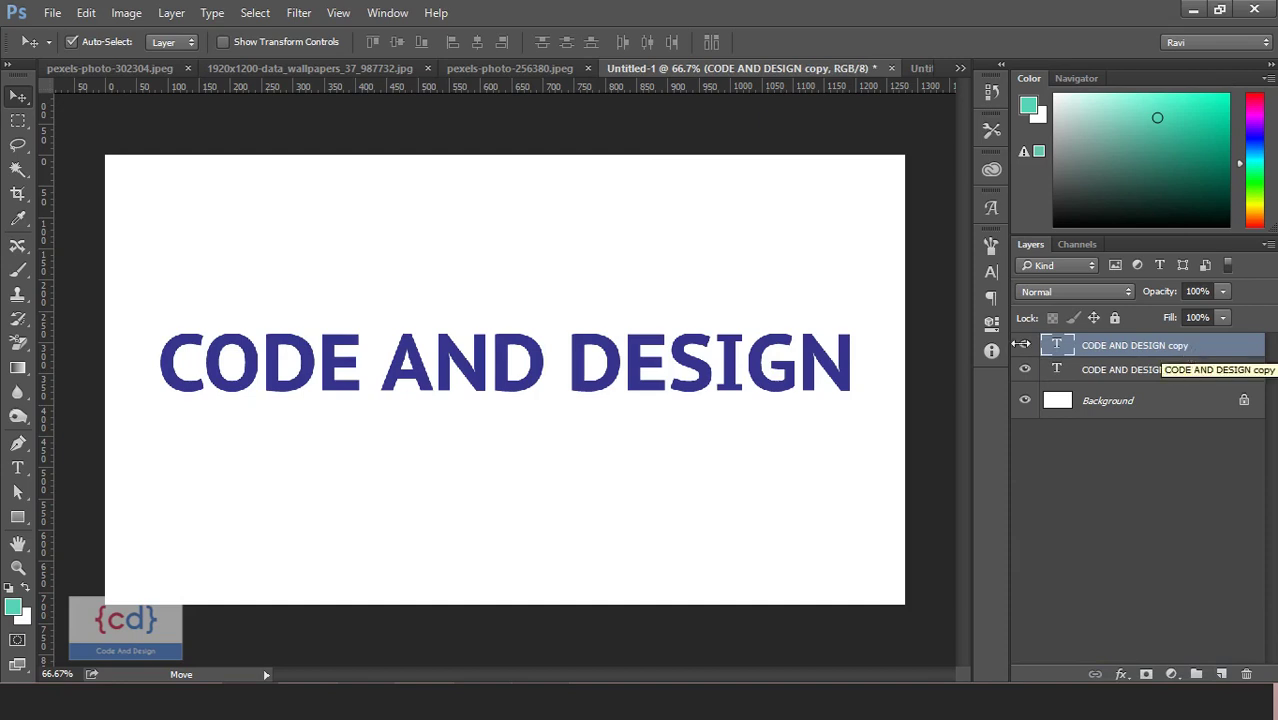
pyautogui.hotkey('shift', 'Down')
pyautogui.hotkey('shift', 'Down')
pyautogui.hotkey('shift', 'Down')
pyautogui.hotkey('shift', 'Down')
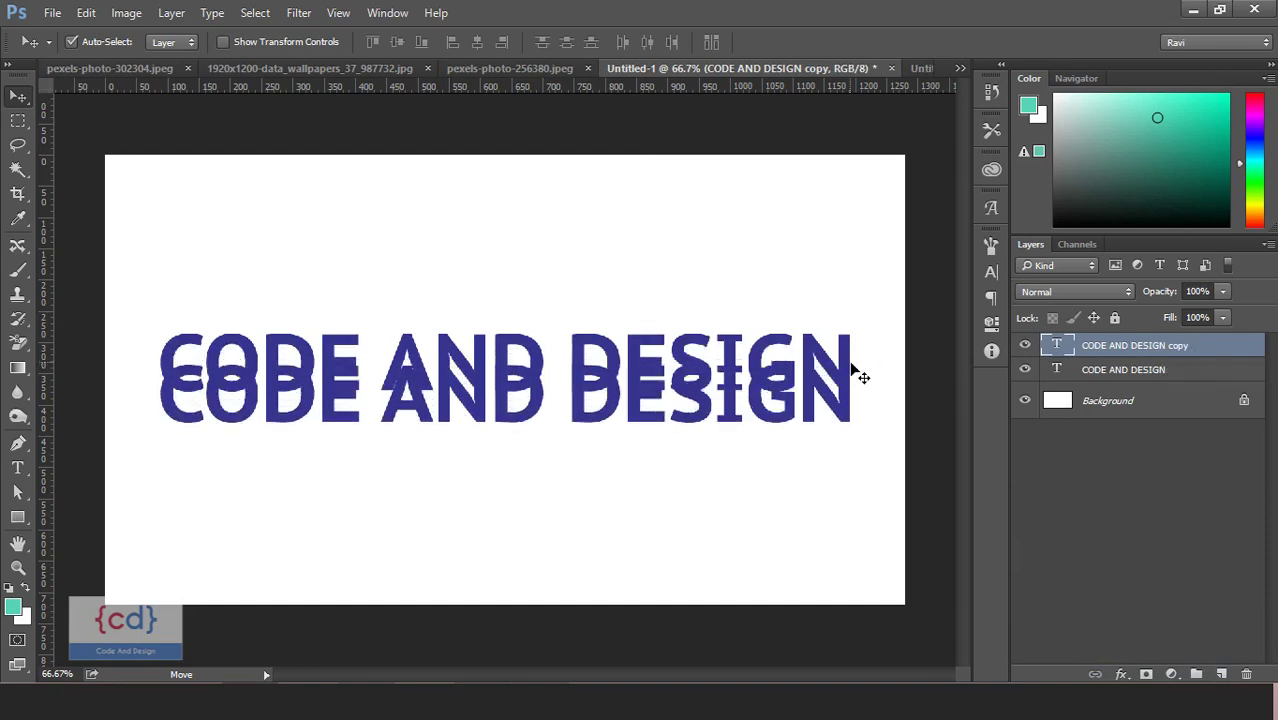
pyautogui.hotkey('shift', 'Down')
pyautogui.hotkey('shift', 'Down')
pyautogui.hotkey('shift', 'Down')
pyautogui.press('Up')
pyautogui.press('Up')
pyautogui.press('Up')
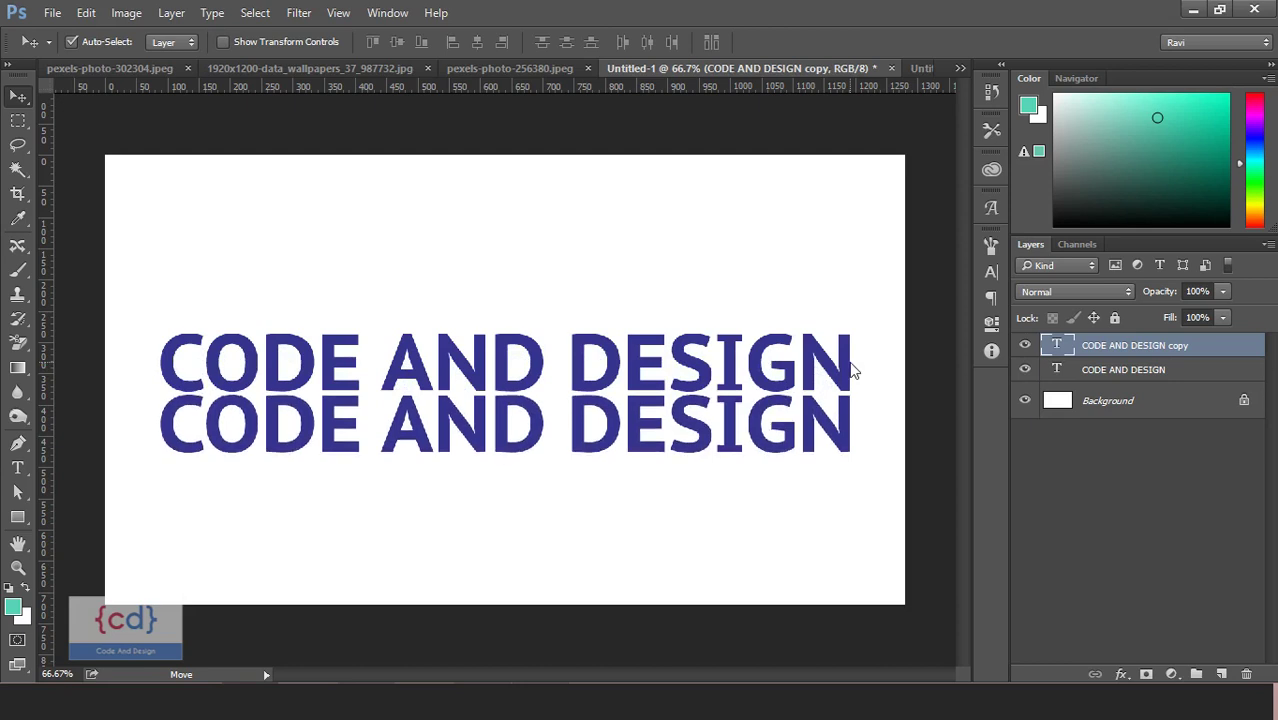
pyautogui.press('Up')
pyautogui.press('Up')
pyautogui.press('Up')
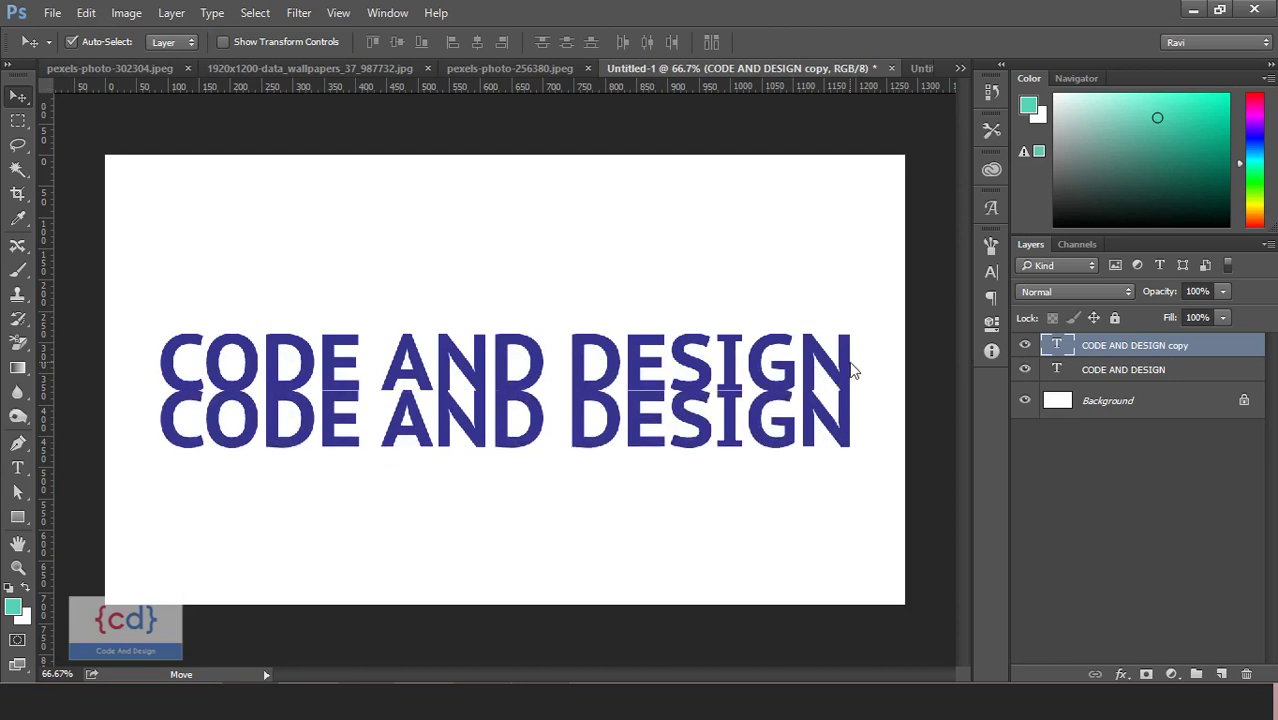
pyautogui.click(785, 367)
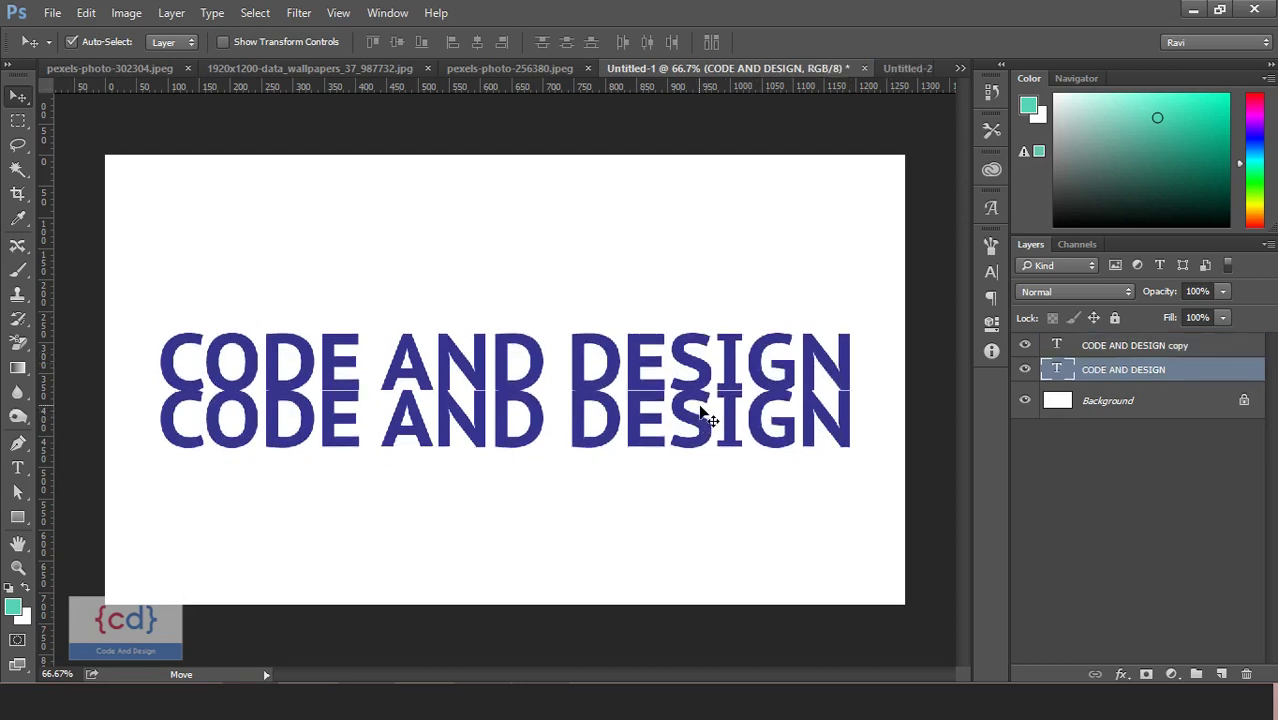
pyautogui.click(700, 418)
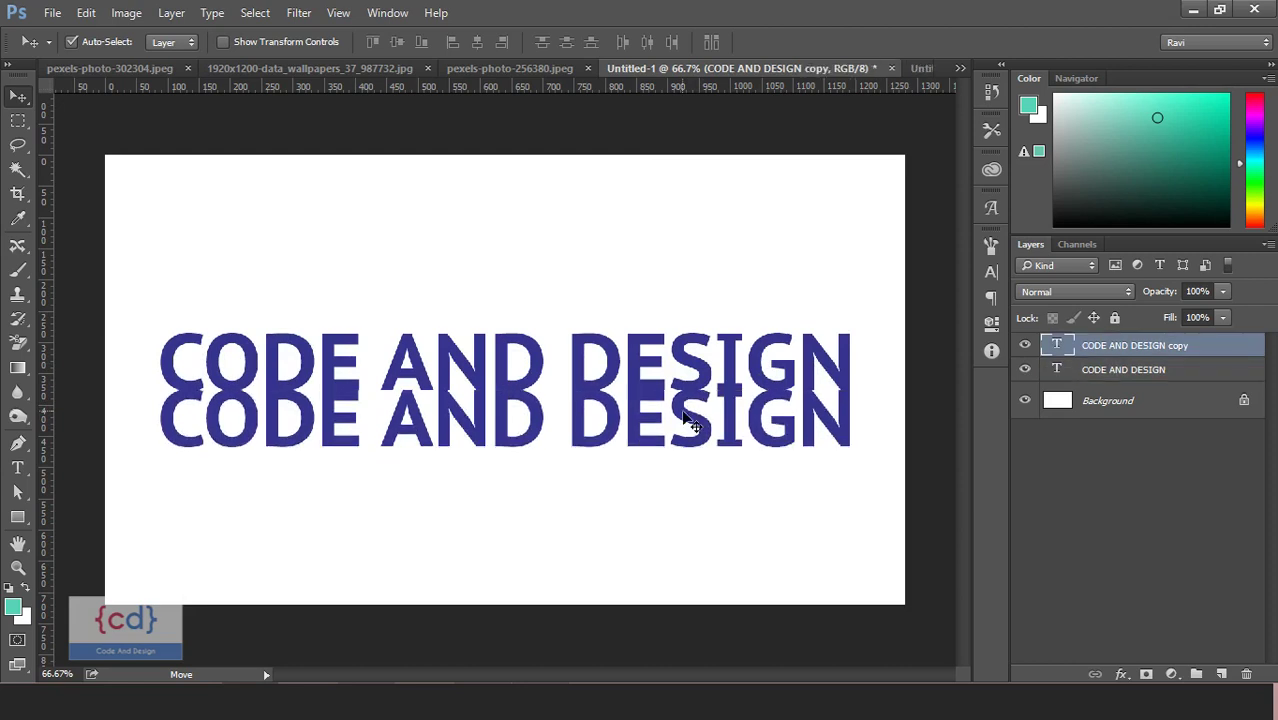
# Flip the copy vertically and nudge it up against the original's baseline.
pyautogui.hotkey('ctrl', 't')
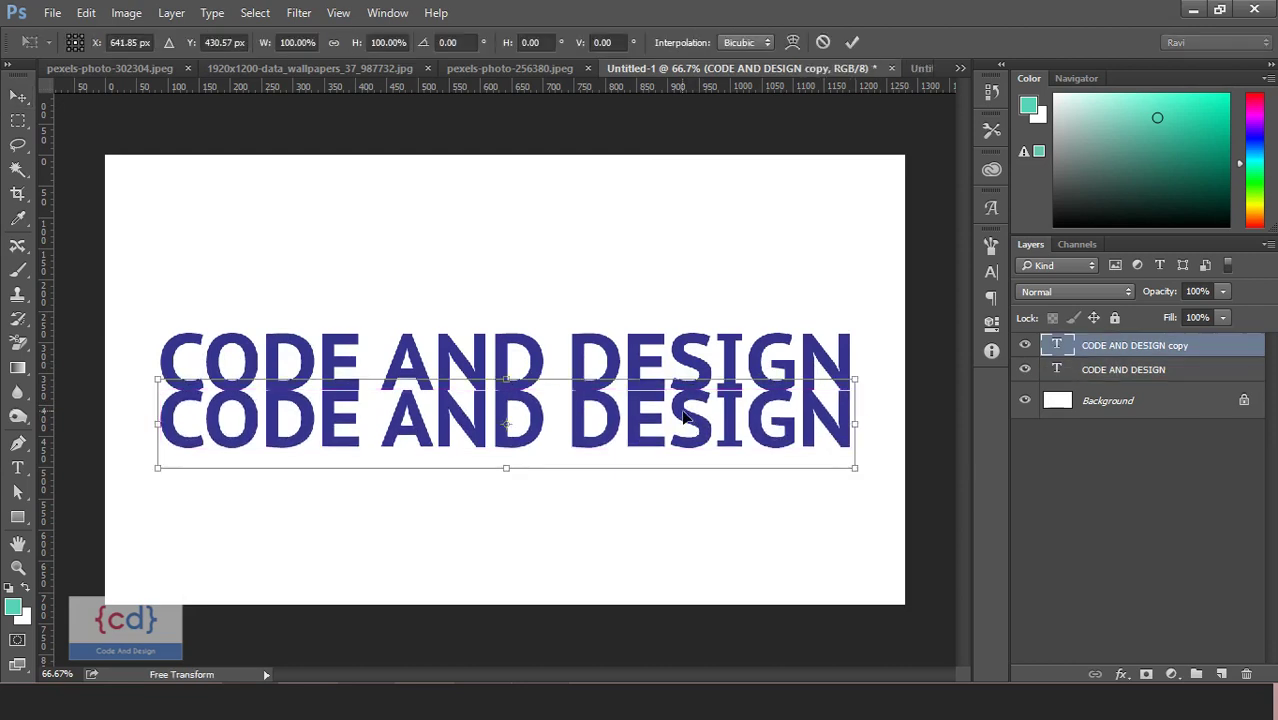
pyautogui.rightClick(693, 417)
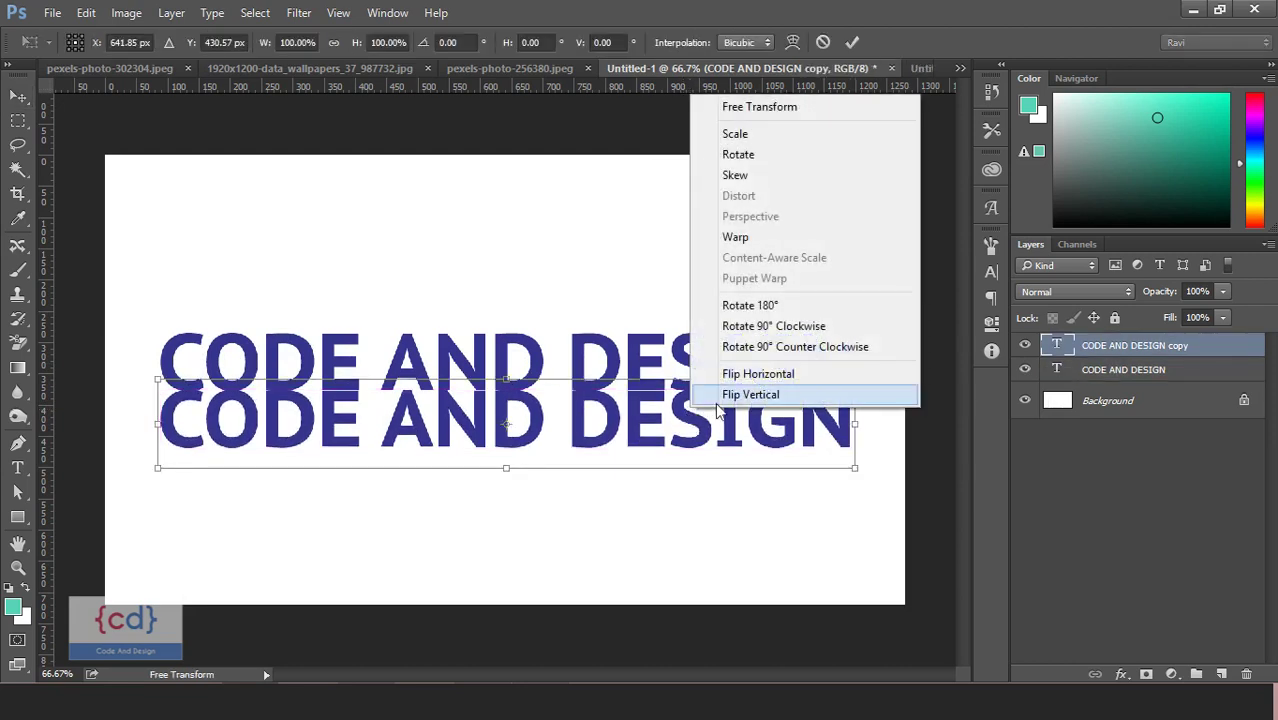
pyautogui.click(754, 396)
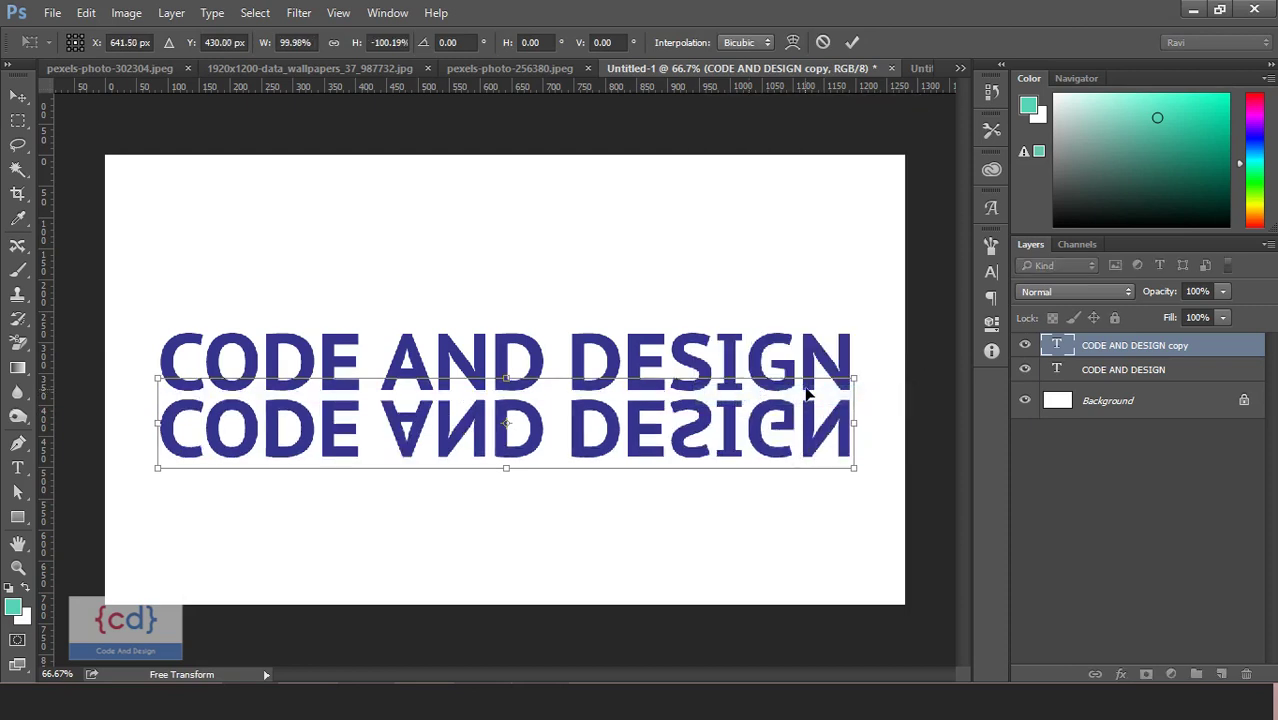
pyautogui.press('Up')
pyautogui.press('Up')
pyautogui.press('Up')
pyautogui.press('Up')
pyautogui.press('Up')
pyautogui.press('Up')
pyautogui.press('Up')
pyautogui.press('Up')
pyautogui.press('Up')
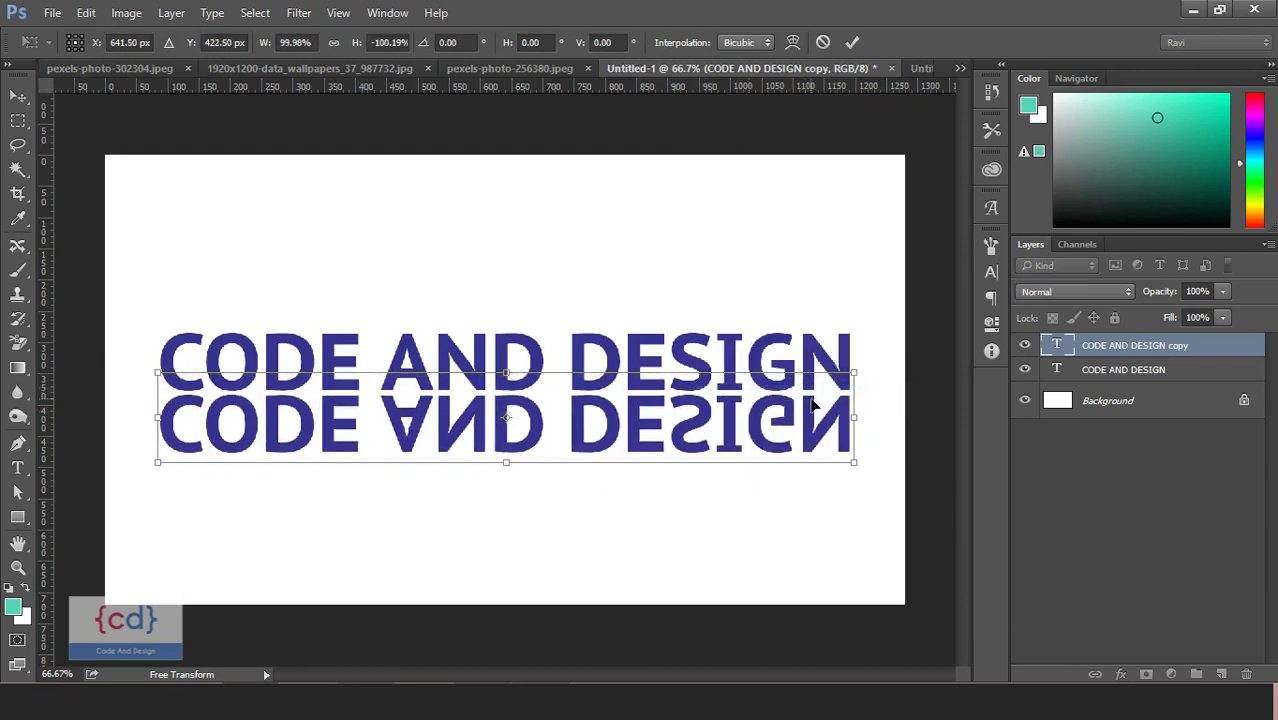
pyautogui.press('Up')
pyautogui.press('Up')
pyautogui.press('Up')
pyautogui.press('Return')
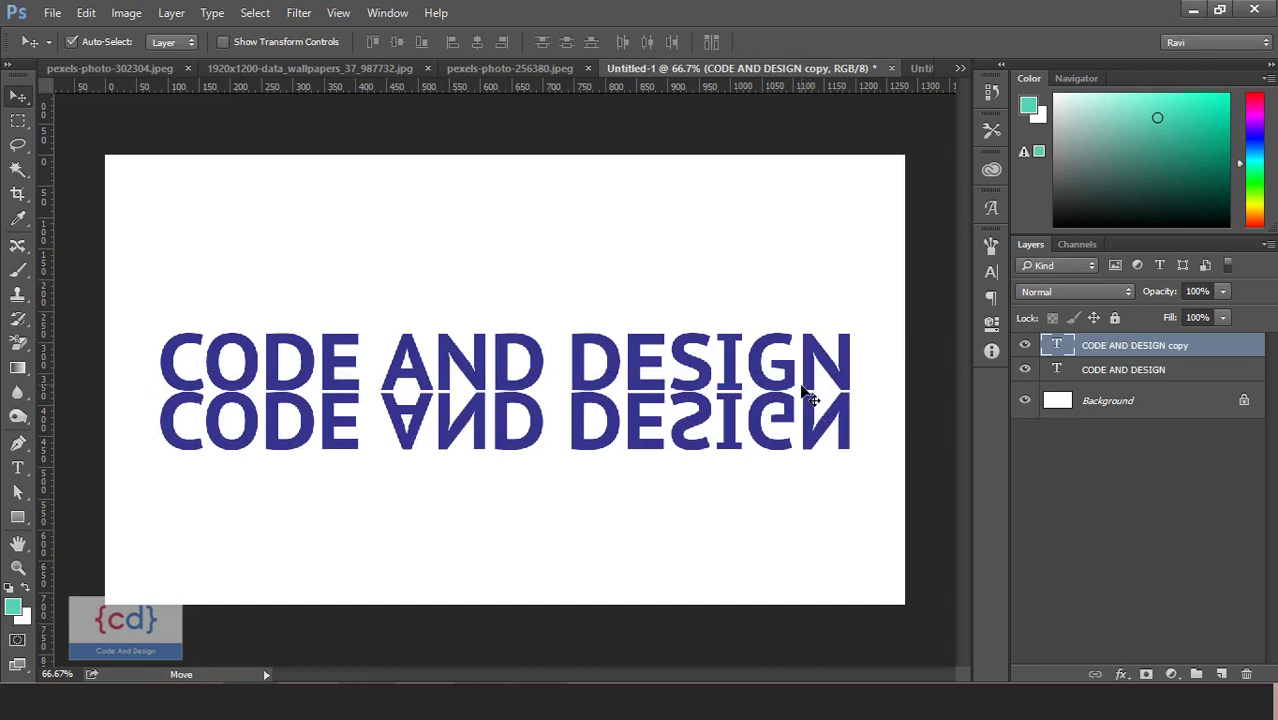
pyautogui.press('Up')
pyautogui.press('Up')
pyautogui.press('Up')
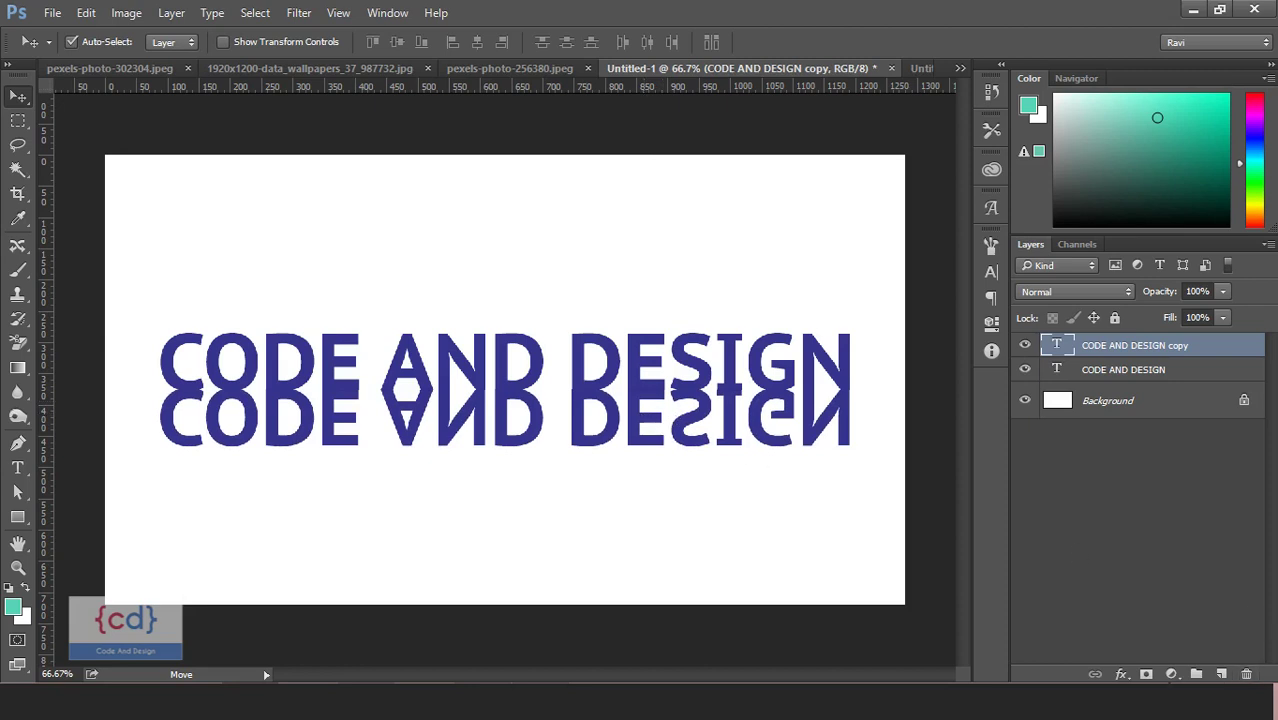
# Add a layer mask to the flipped copy and set up a black-to-white foreground-to-background gradient.
pyautogui.click(1146, 674)
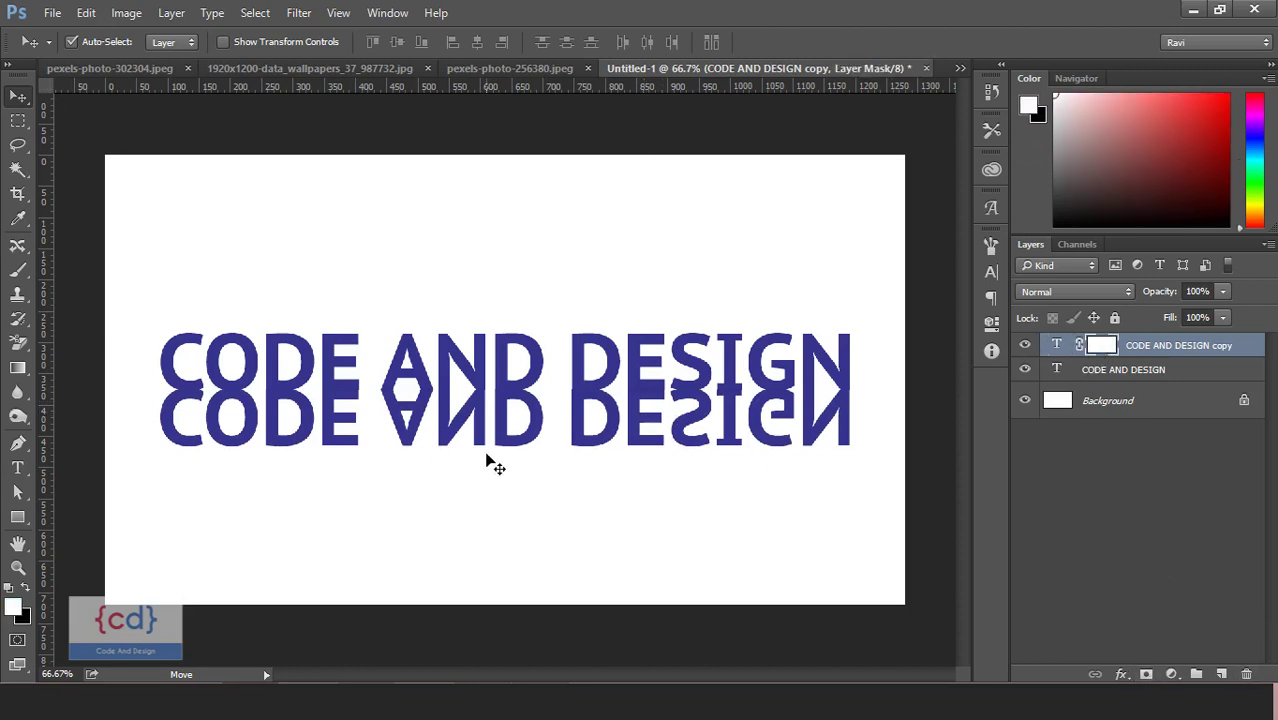
pyautogui.click(18, 369)
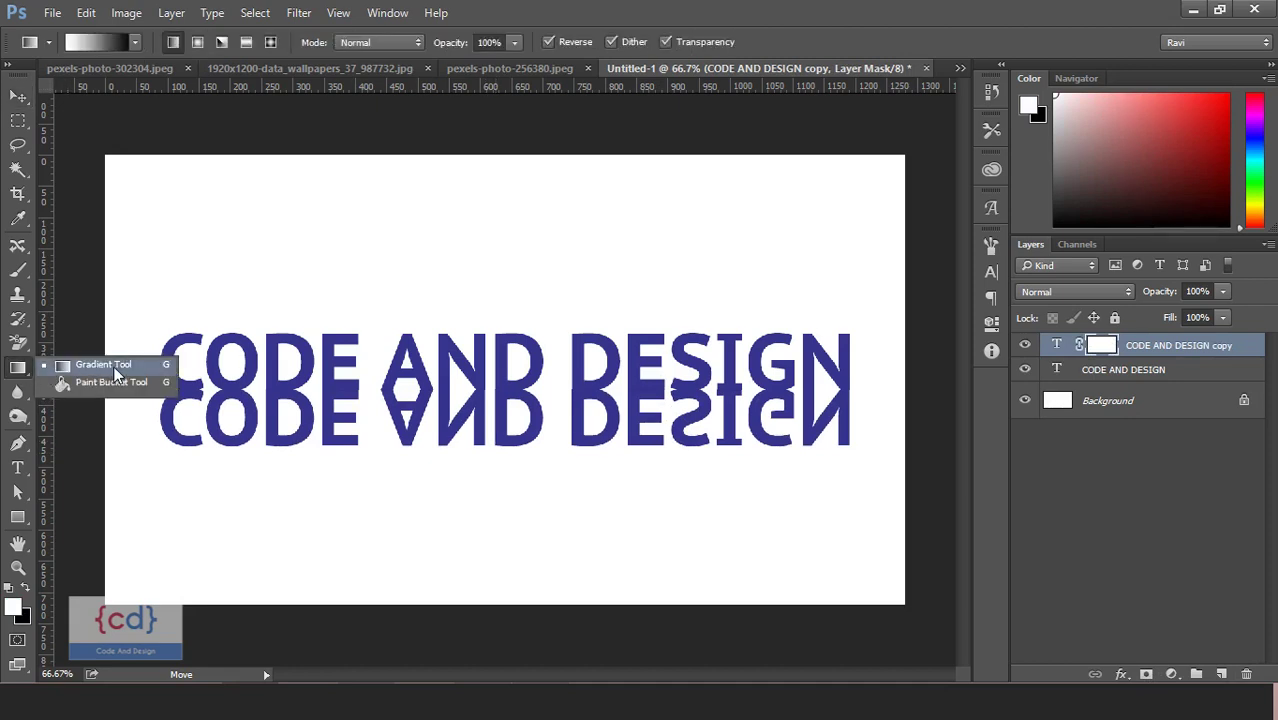
pyautogui.click(115, 369)
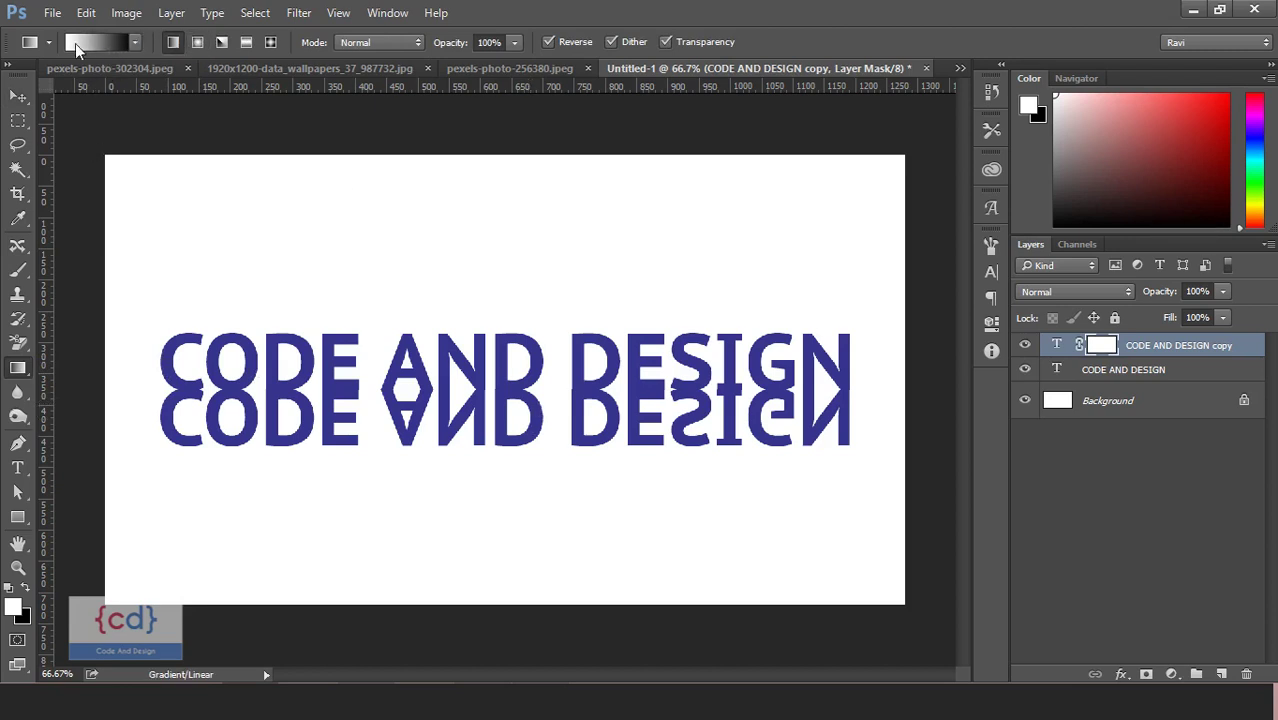
pyautogui.click(136, 42)
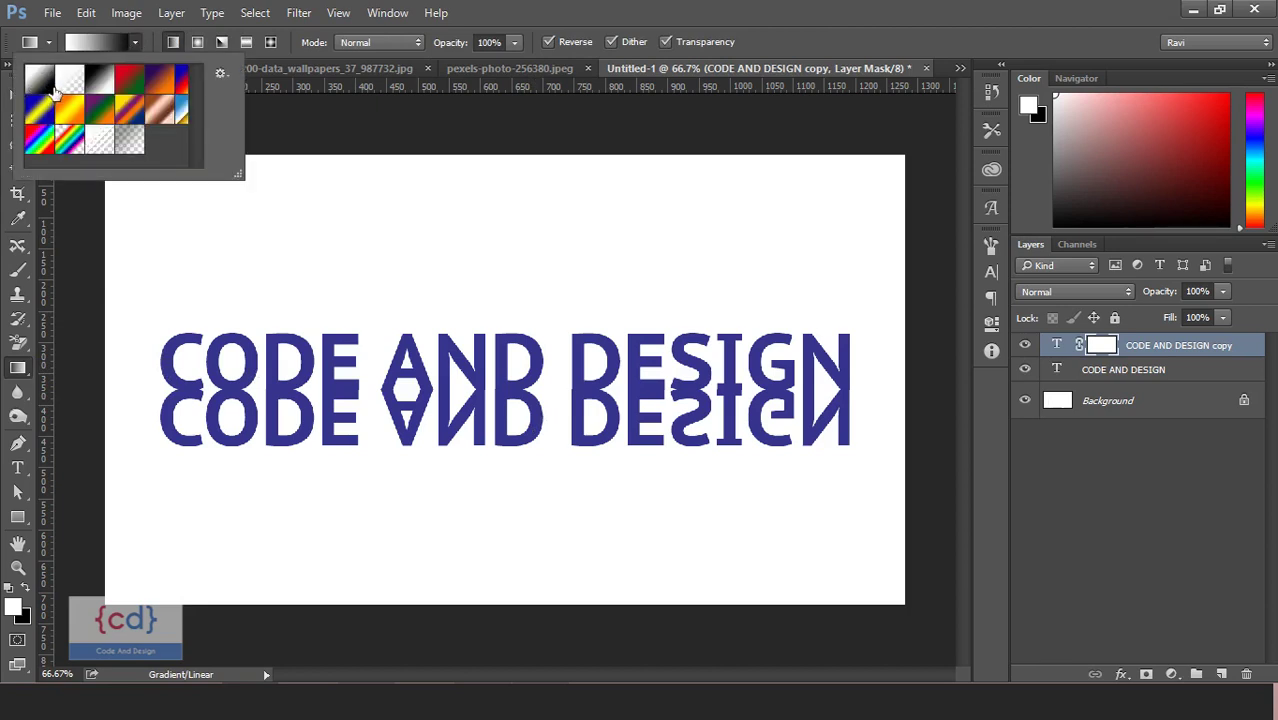
pyautogui.click(138, 42)
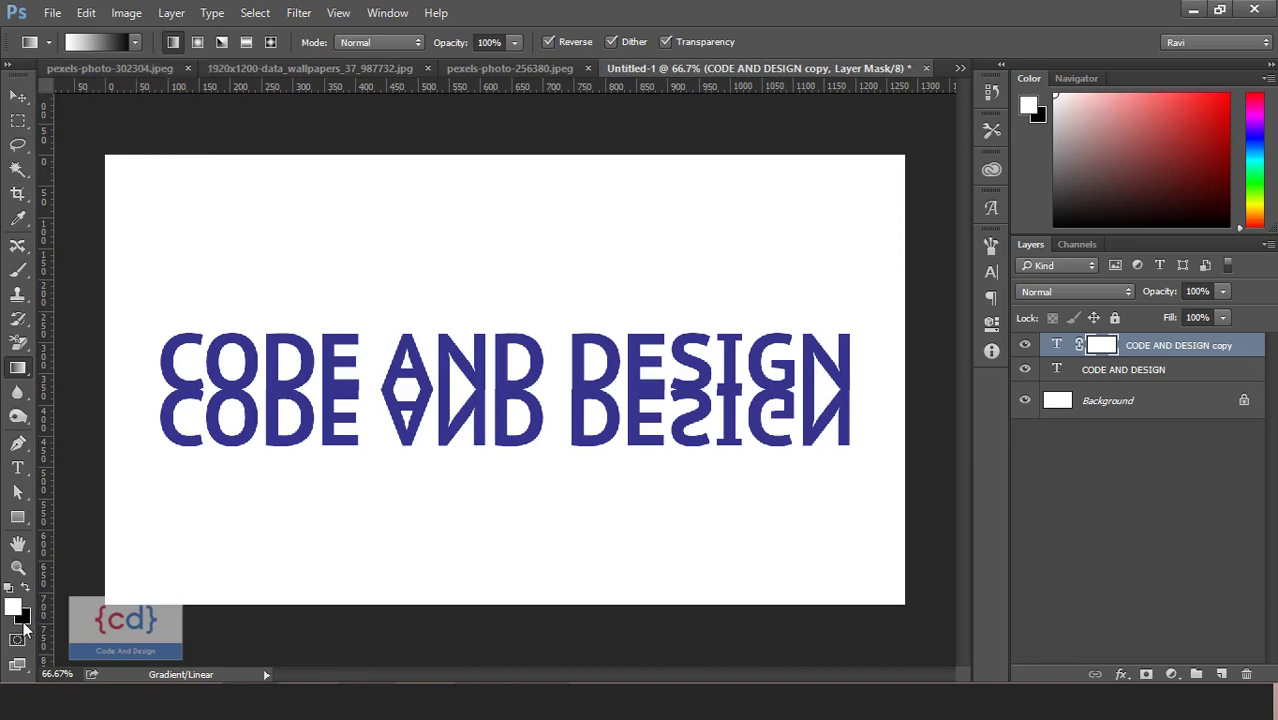
pyautogui.click(25, 588)
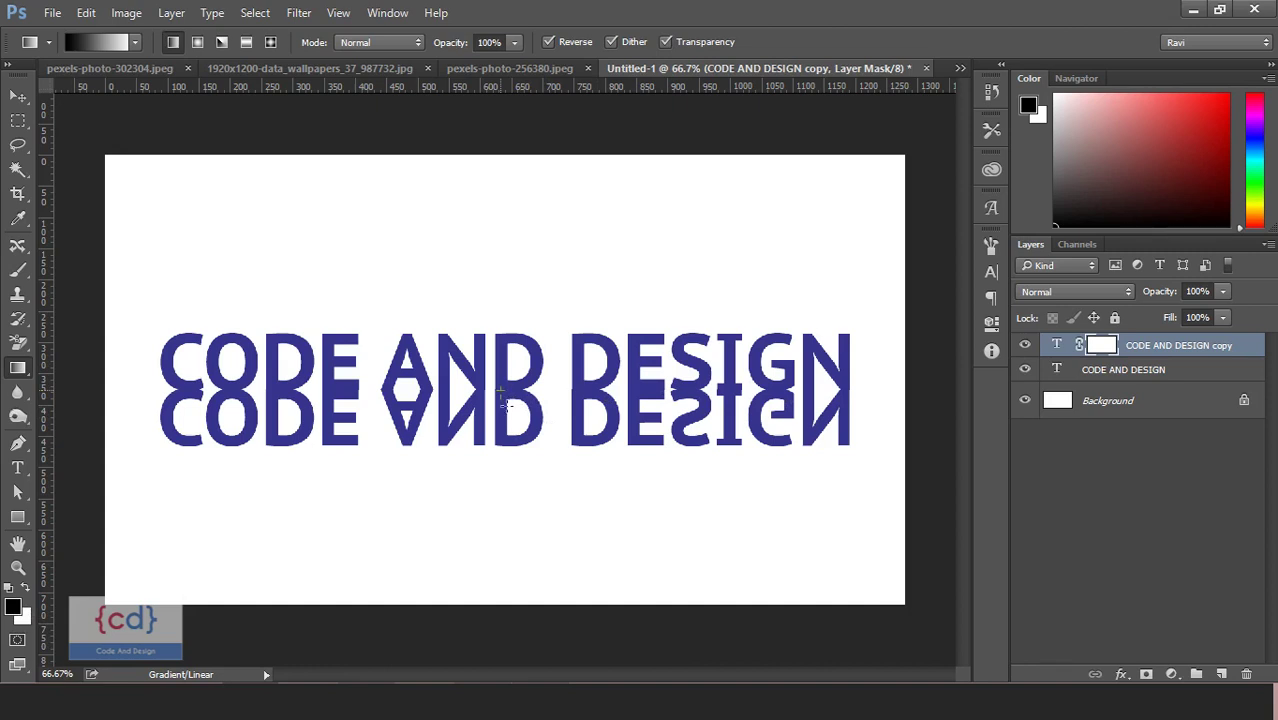
# Try several vertical gradient fades on the reflection's mask, undoing each attempt.
pyautogui.moveTo(506, 404); pyautogui.dragTo(511, 479)
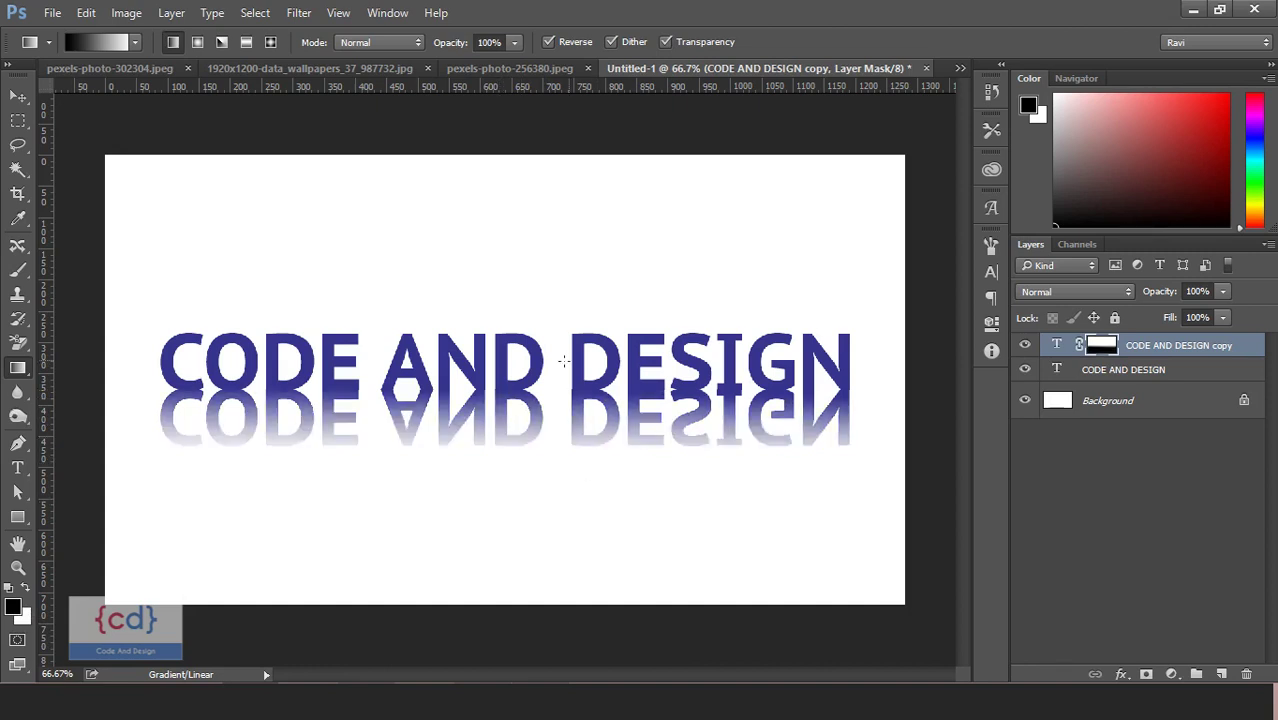
pyautogui.hotkey('ctrl', 'z')
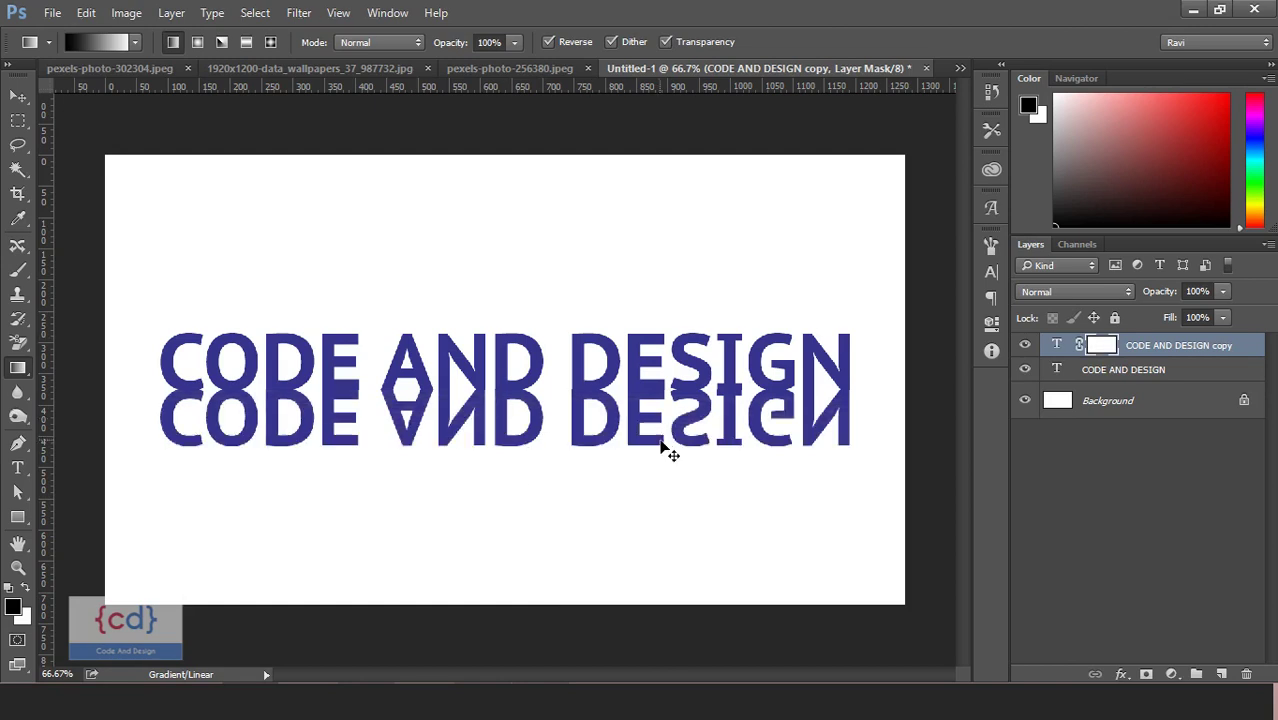
pyautogui.hotkey('ctrl', '+')
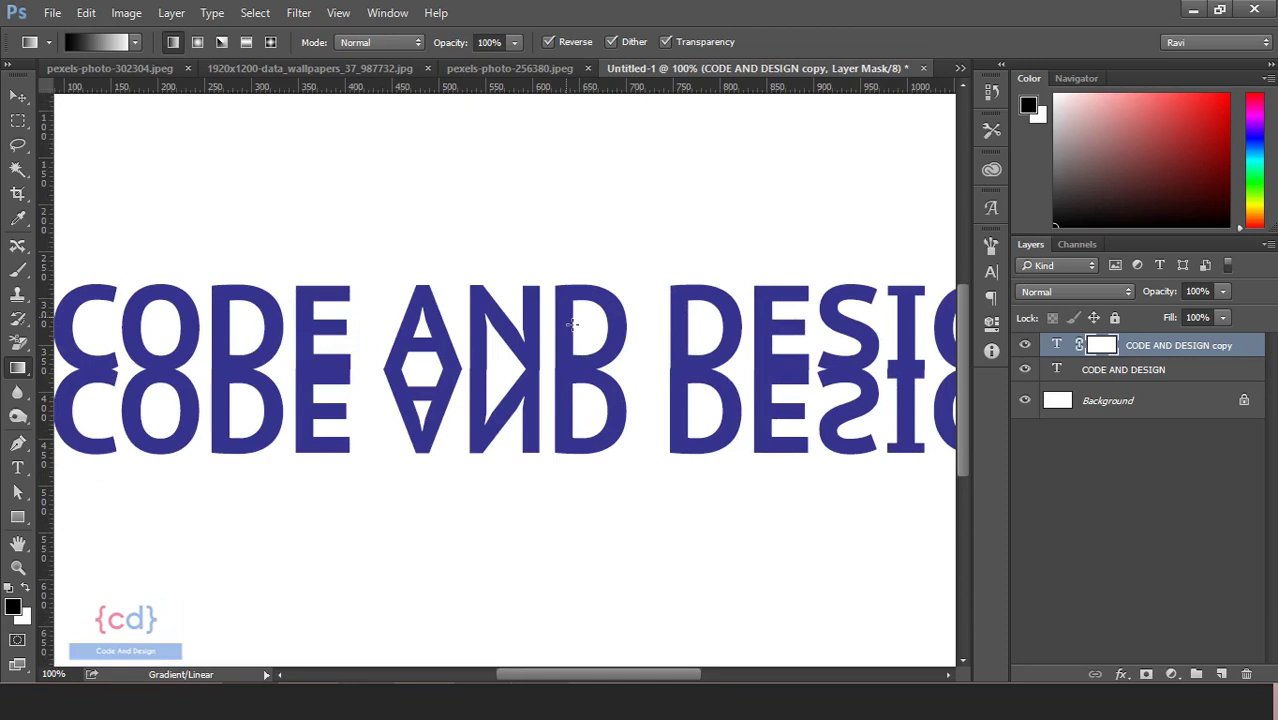
pyautogui.moveTo(571, 361); pyautogui.dragTo(574, 381)
pyautogui.moveTo(576, 413); pyautogui.dragTo(590, 419)
pyautogui.hotkey('ctrl', '-')
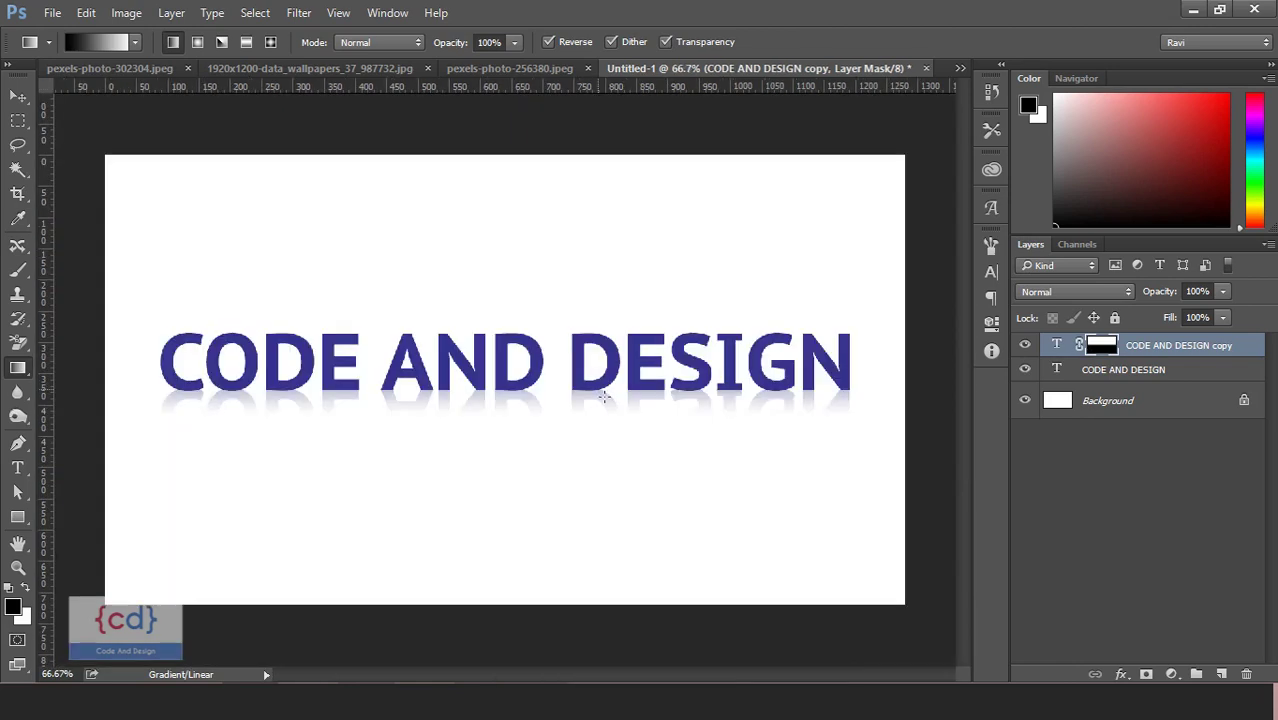
pyautogui.hotkey('ctrl', 'z')
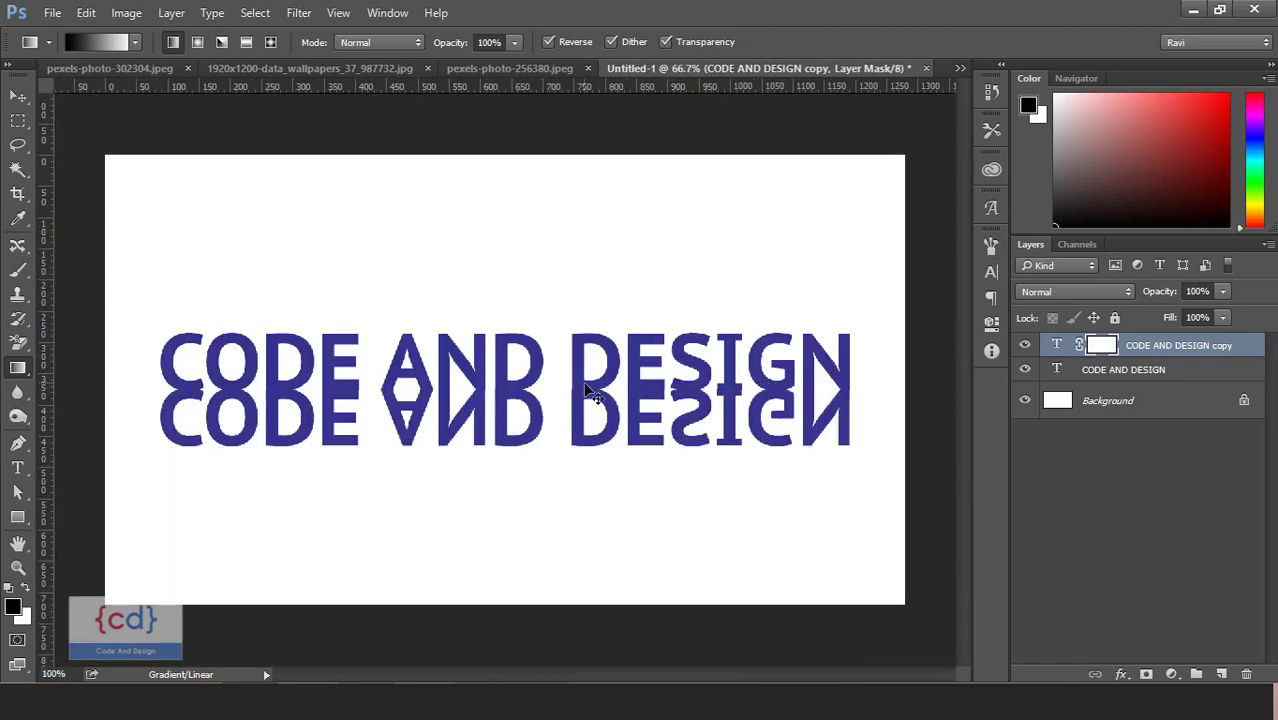
pyautogui.hotkey('ctrl', '+')
pyautogui.moveTo(548, 395)
pyautogui.mouseDown()
pyautogui.moveTo(634, 352)
pyautogui.moveTo(638, 402)
pyautogui.mouseUp()
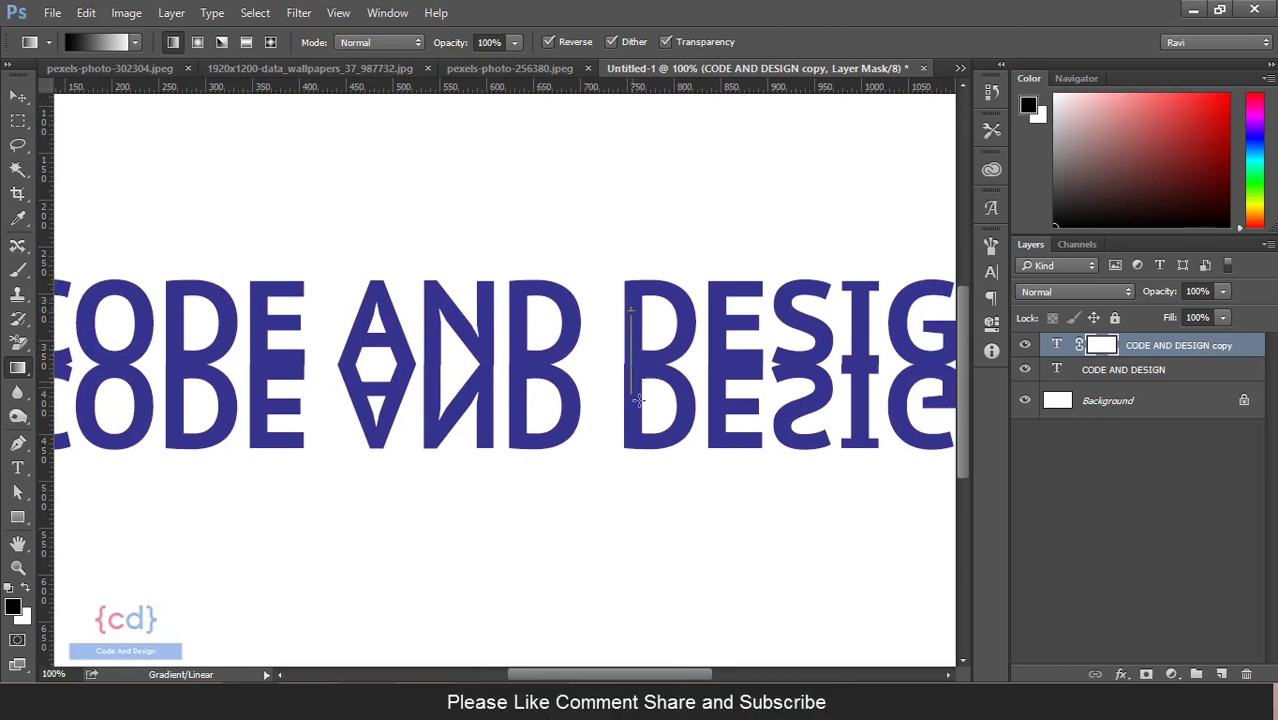
pyautogui.hotkey('ctrl', '-')
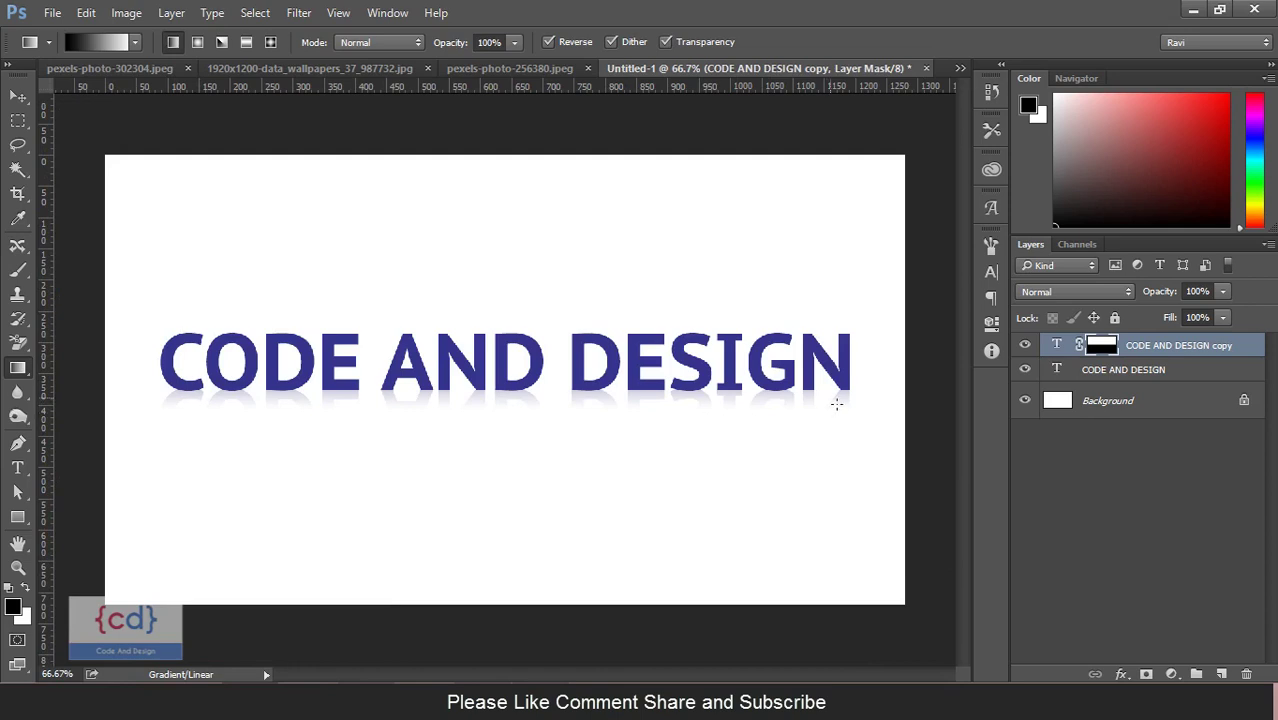
pyautogui.hotkey('ctrl', '+')
pyautogui.hotkey('ctrl', 'z')
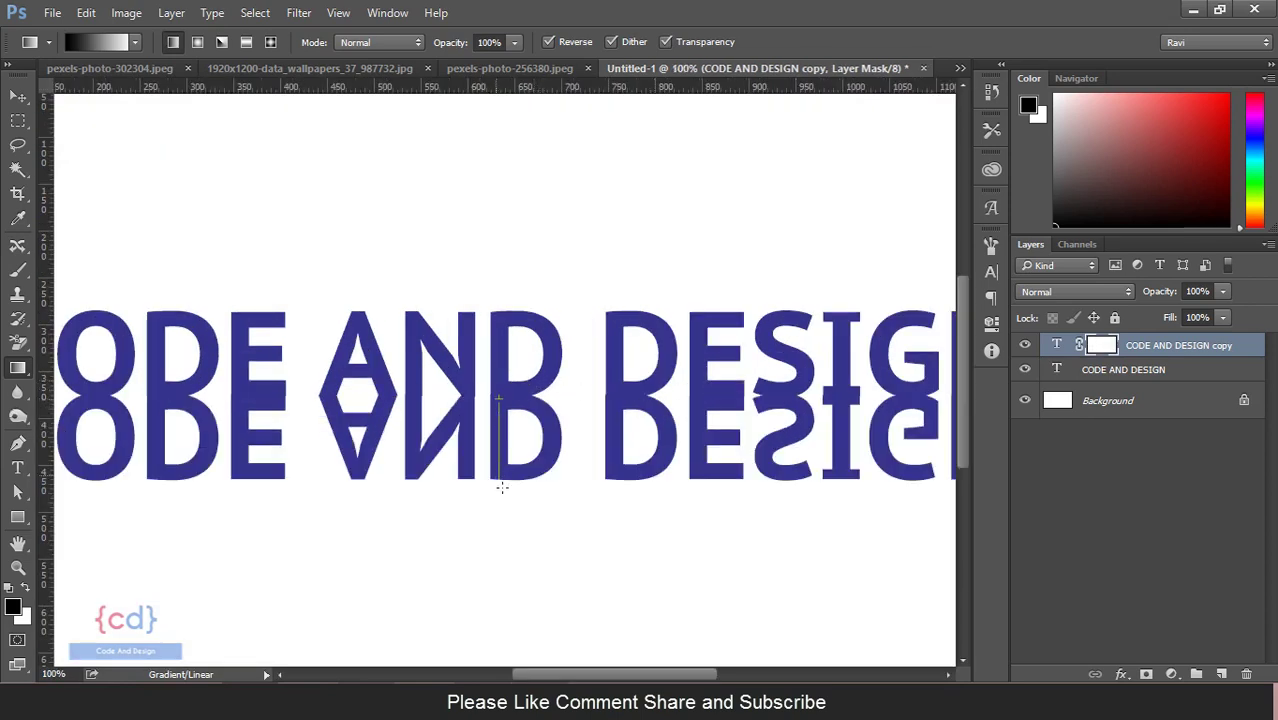
# Draw the final downward gradient so the reflection fades out, then switch to Untitled-2.
pyautogui.moveTo(506, 405); pyautogui.dragTo(502, 485)
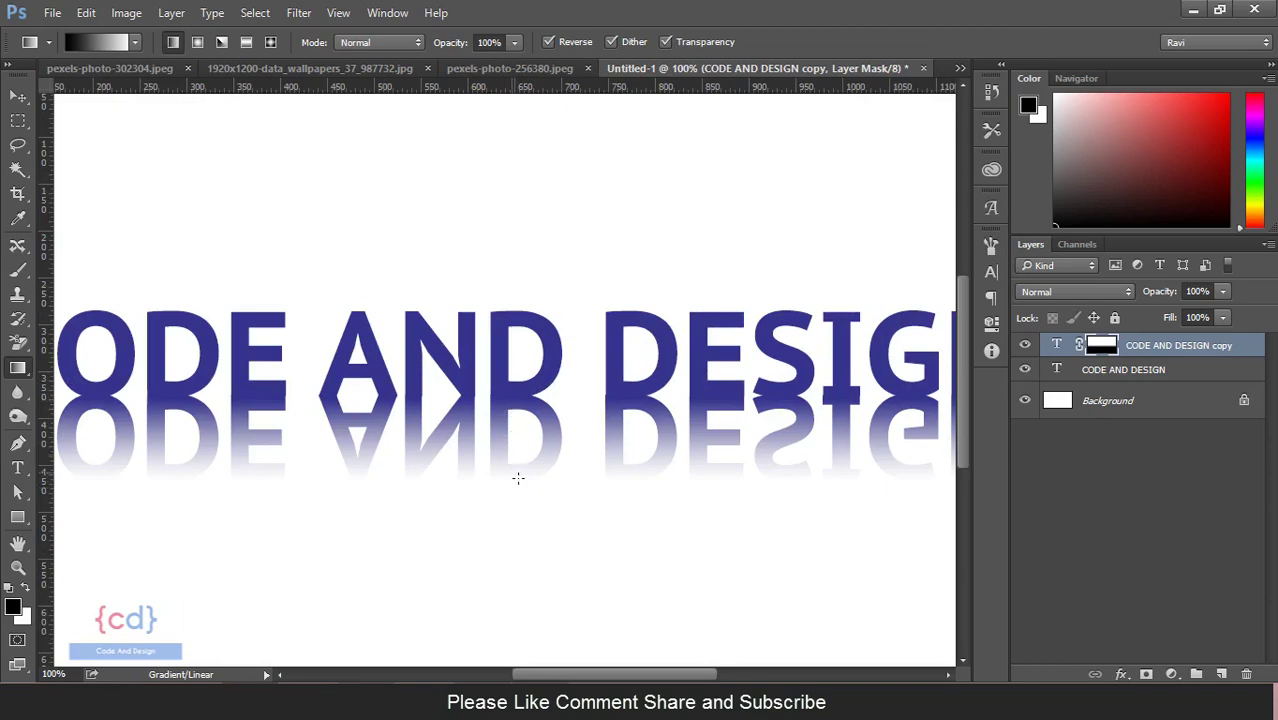
pyautogui.hotkey('ctrl', '-')
pyautogui.hotkey('ctrl', '+')
pyautogui.hotkey('ctrl', 'z')
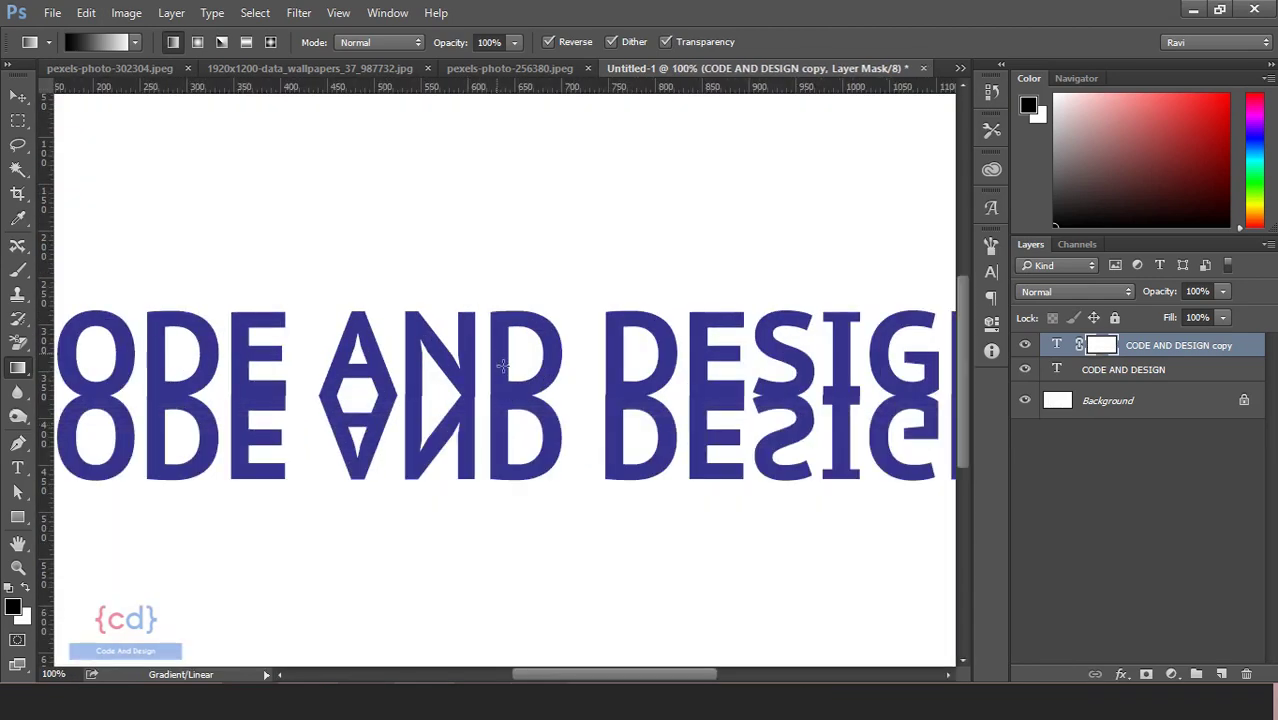
pyautogui.moveTo(496, 353); pyautogui.dragTo(503, 439)
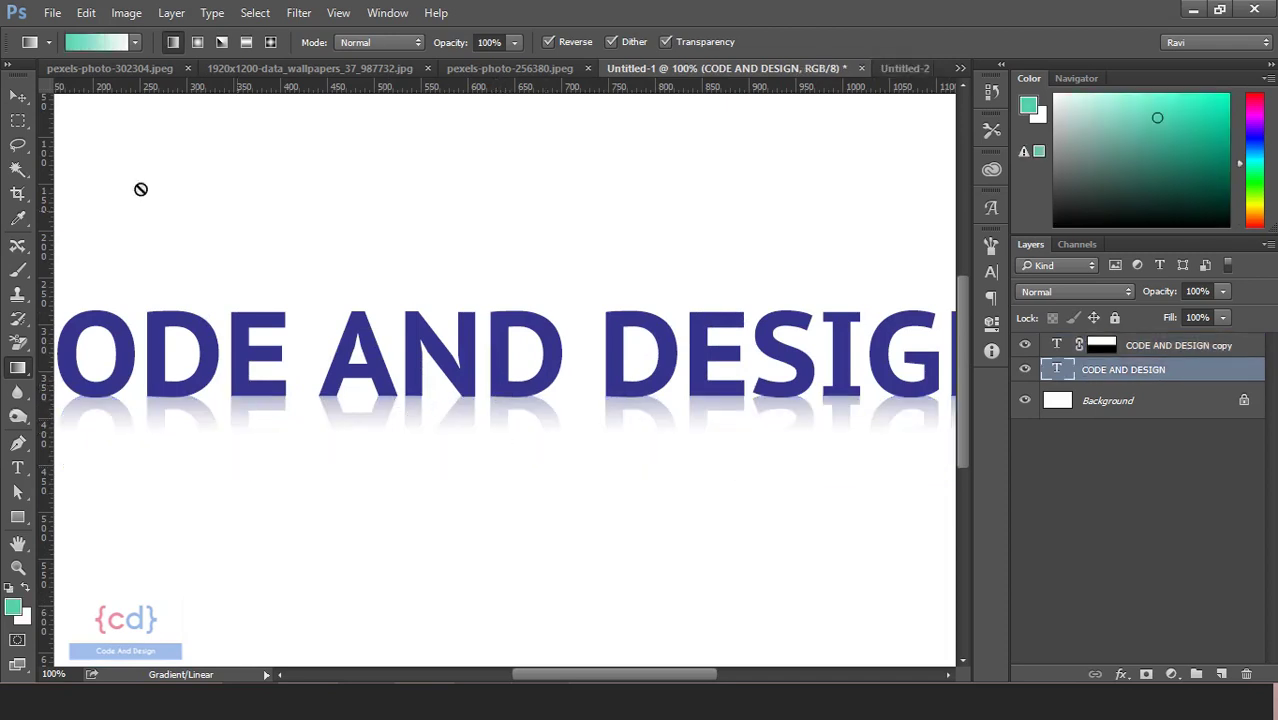
pyautogui.click(18, 96)
pyautogui.hotkey('ctrl', '-')
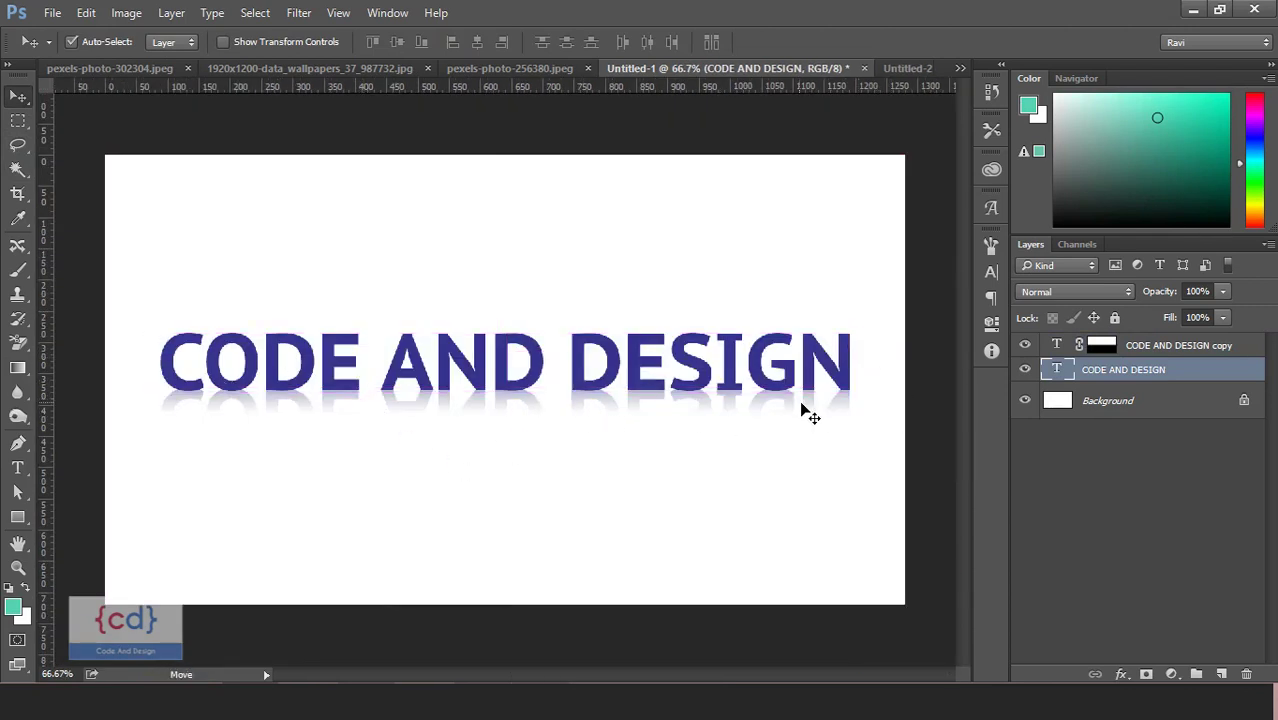
pyautogui.click(918, 67)
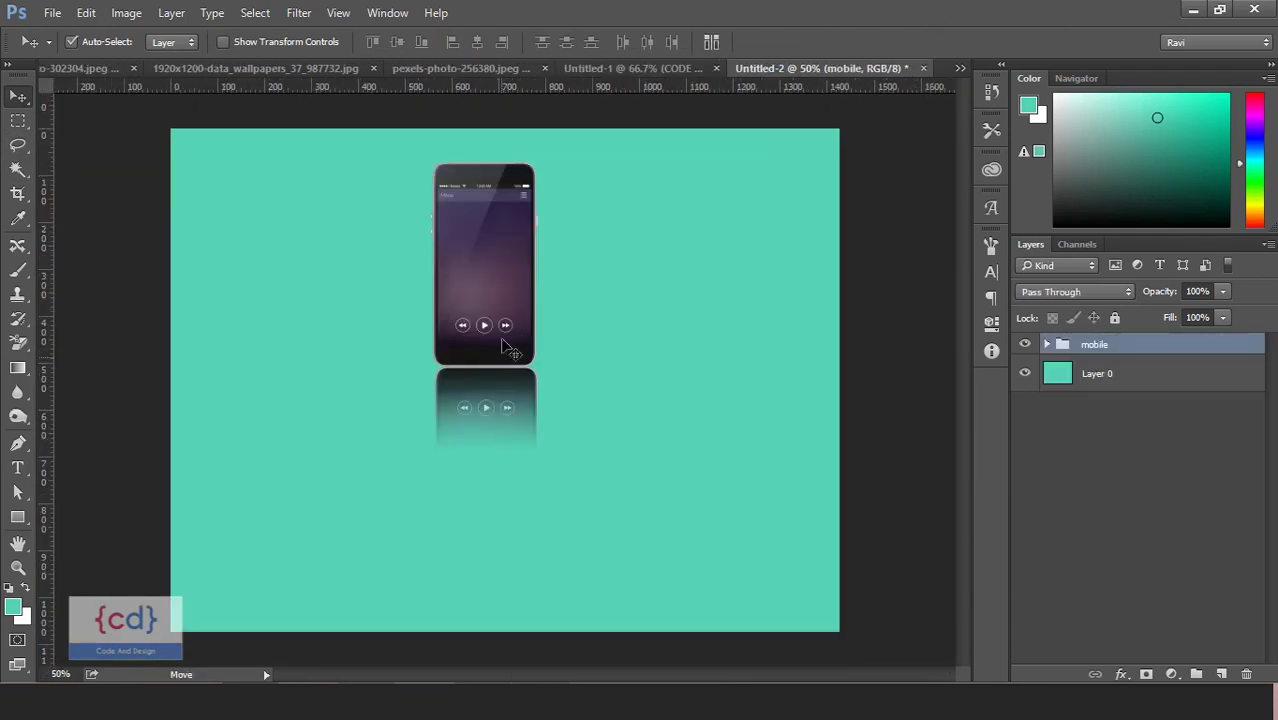
# Zoom in on the phone mockup and hide the mobile group.
pyautogui.moveTo(502, 420); pyautogui.dragTo(506, 425)
pyautogui.hotkey('ctrl', '+')
pyautogui.hscroll(-1, 613, 434)
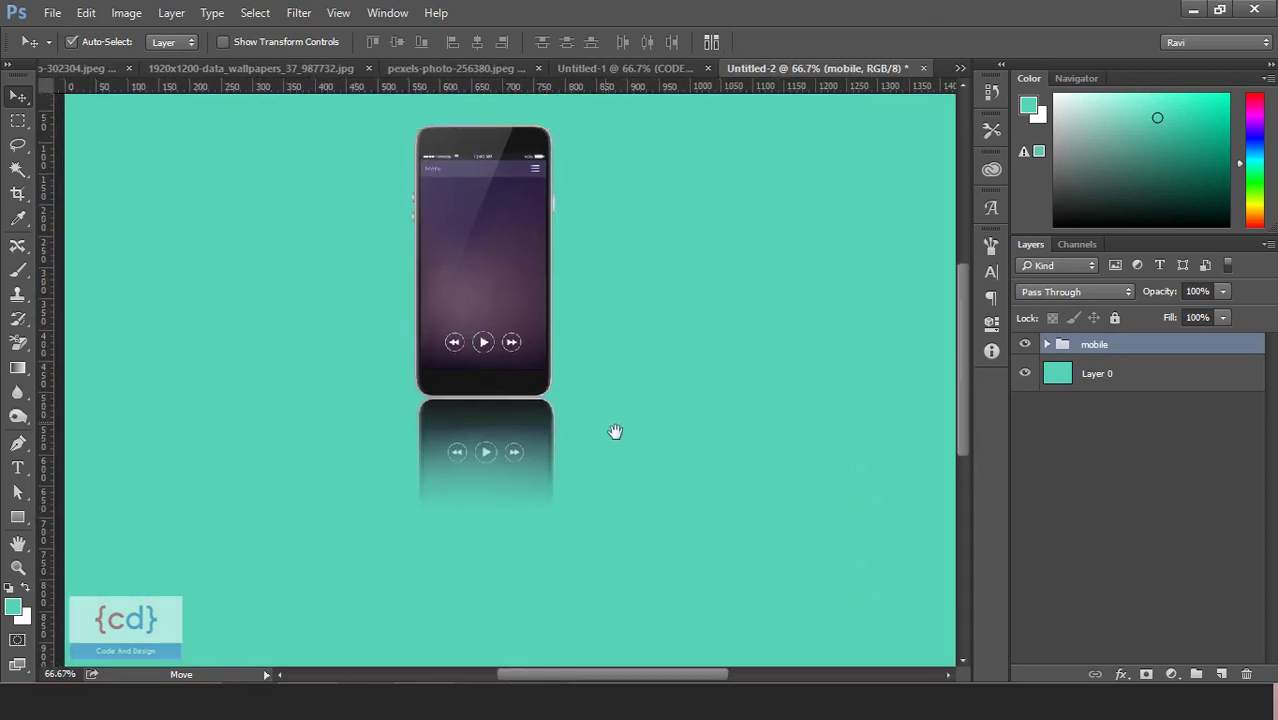
pyautogui.hscroll(-1, 566, 421)
pyautogui.scroll(1, 590, 390)
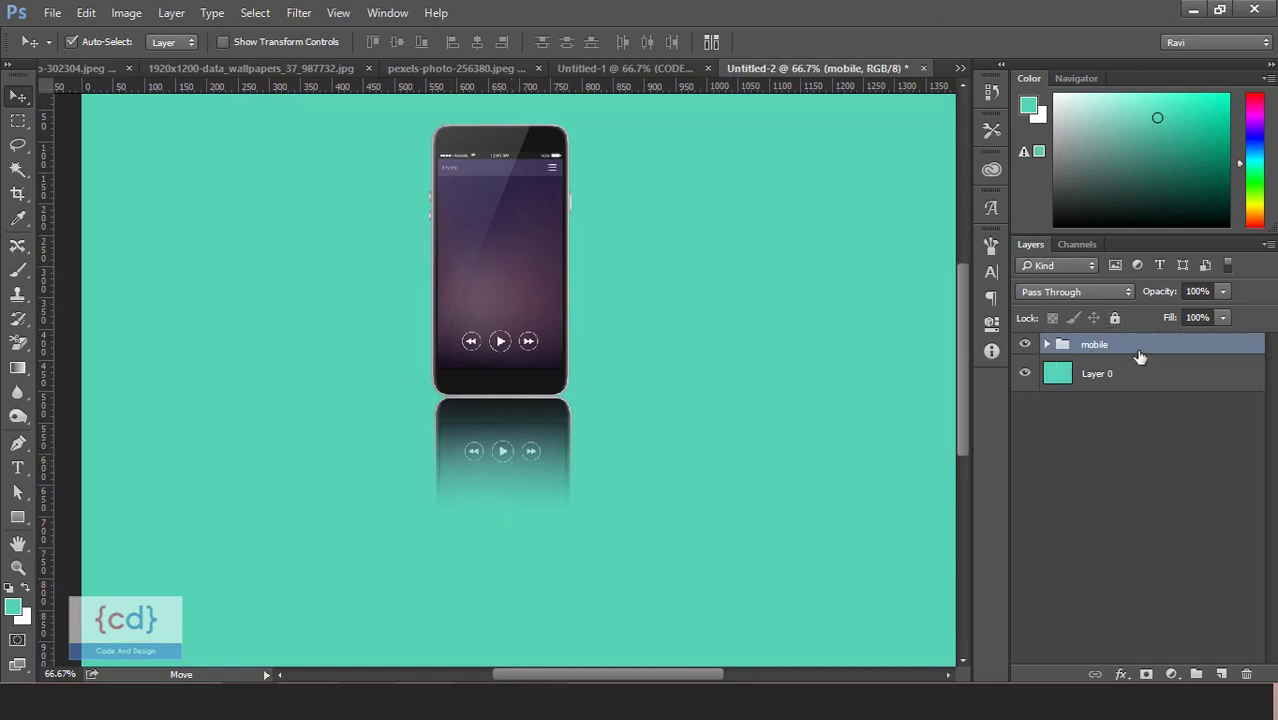
pyautogui.click(1025, 345)
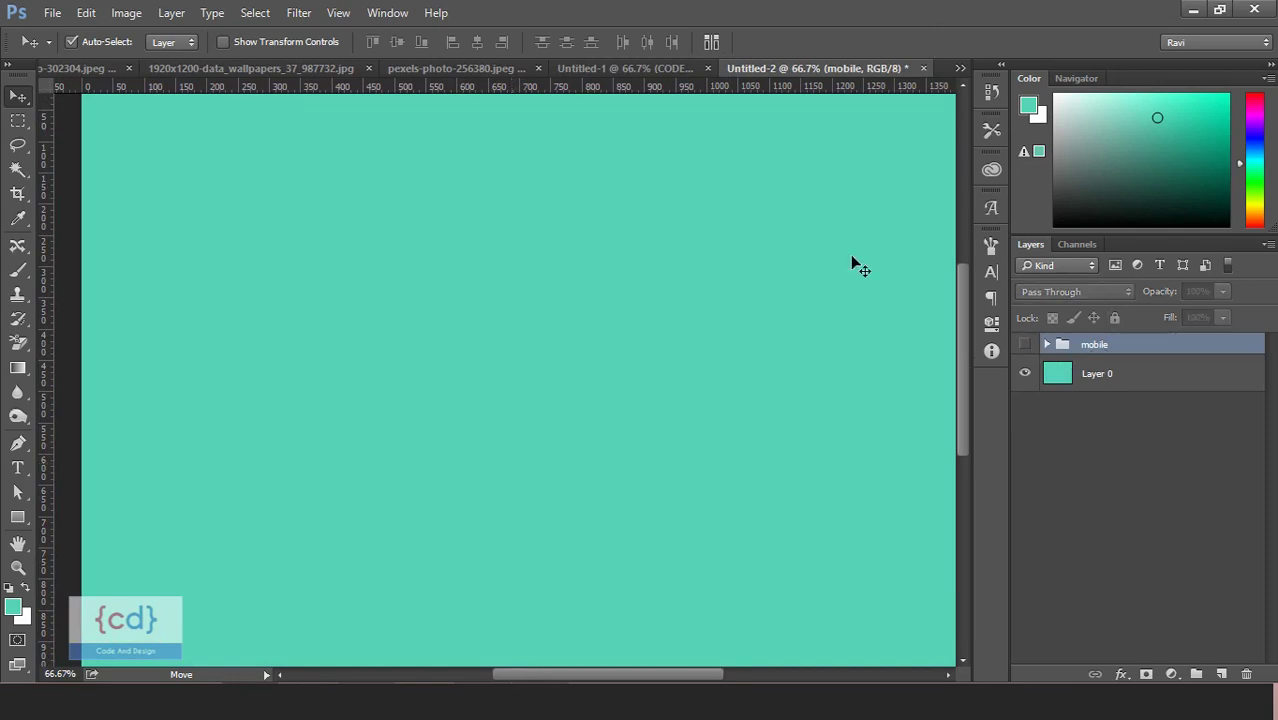
# Drag pexels-photo-534273 from File Explorer into the Untitled-2 document.
pyautogui.hotkey('alt', 'Tab')
pyautogui.click(735, 505)
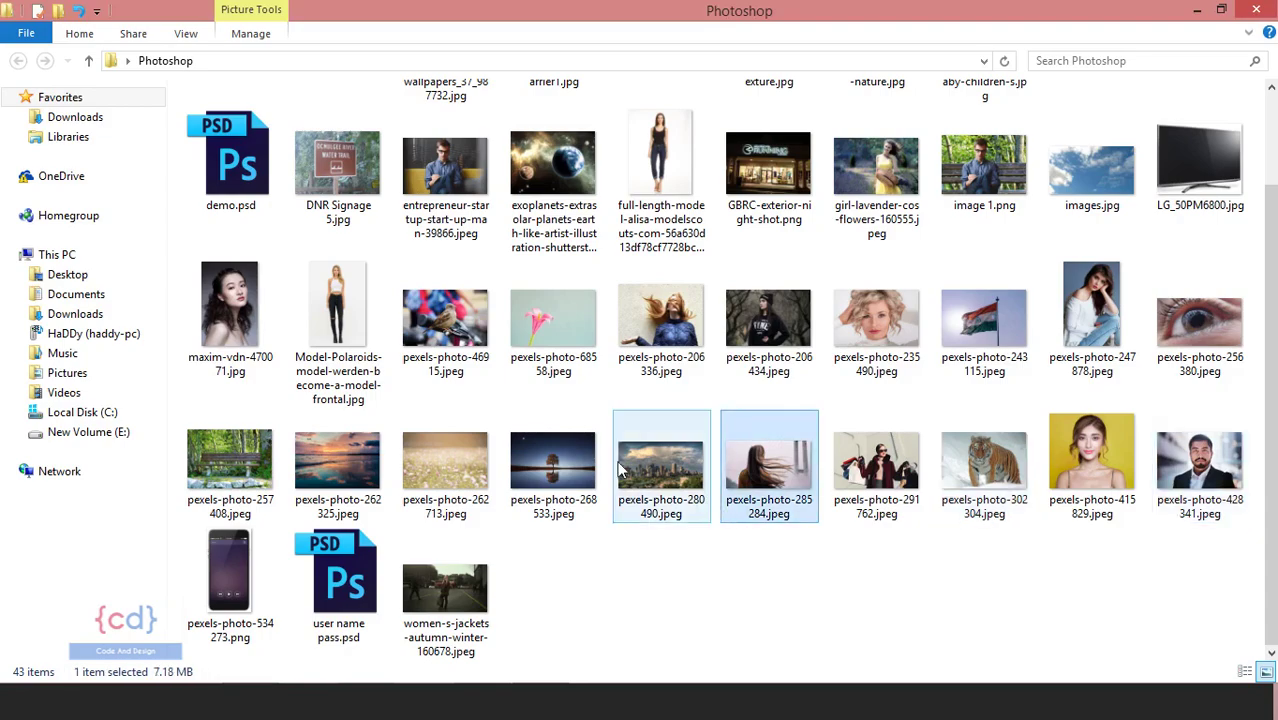
pyautogui.moveTo(230, 572)
pyautogui.mouseDown()
pyautogui.moveTo(266, 675)
pyautogui.moveTo(540, 335)
pyautogui.mouseUp()
# Scale the placed phone photo to about 36%, position it and commit the placement.
pyautogui.hotkey('ctrl', '-')
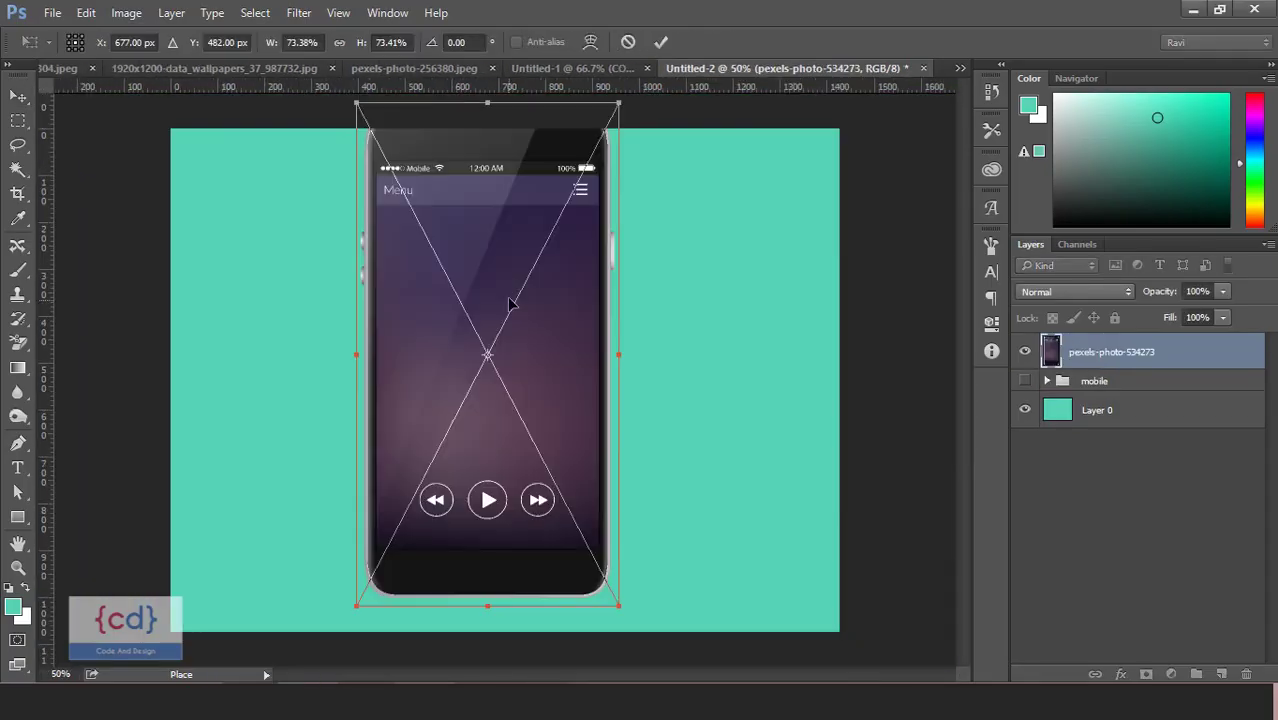
pyautogui.moveTo(630, 613); pyautogui.dragTo(593, 513)
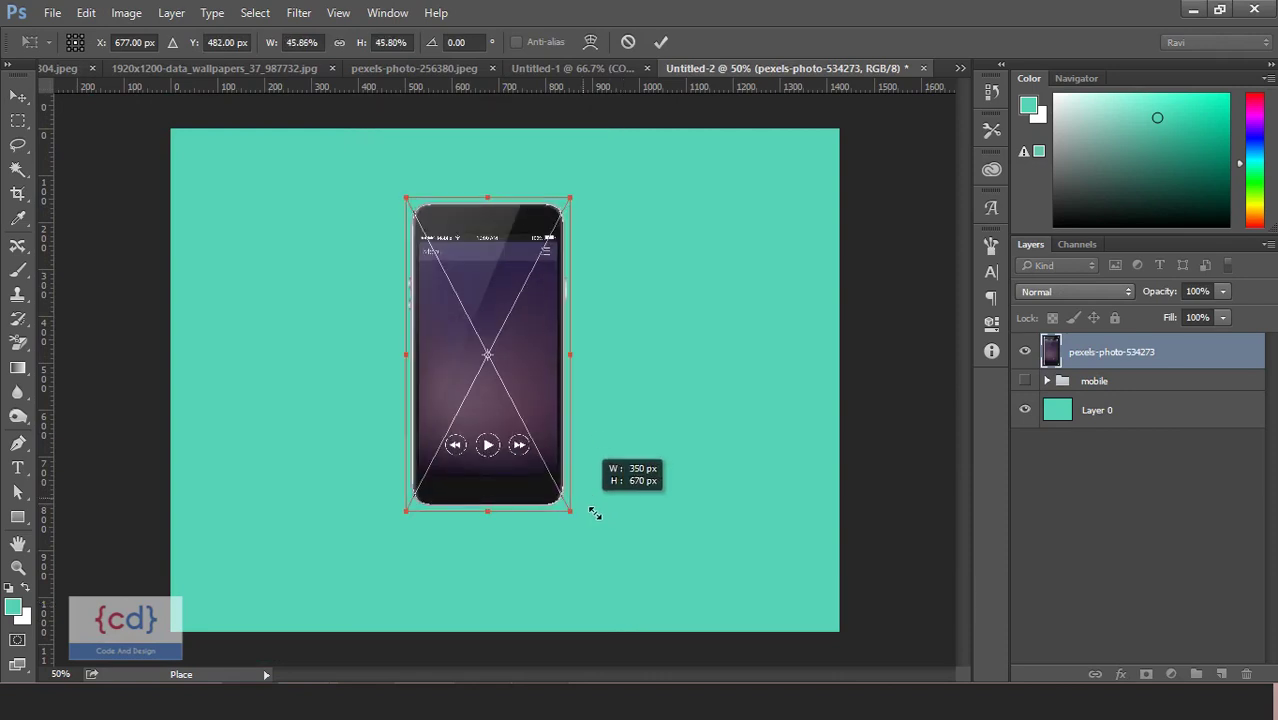
pyautogui.moveTo(533, 383); pyautogui.dragTo(562, 353)
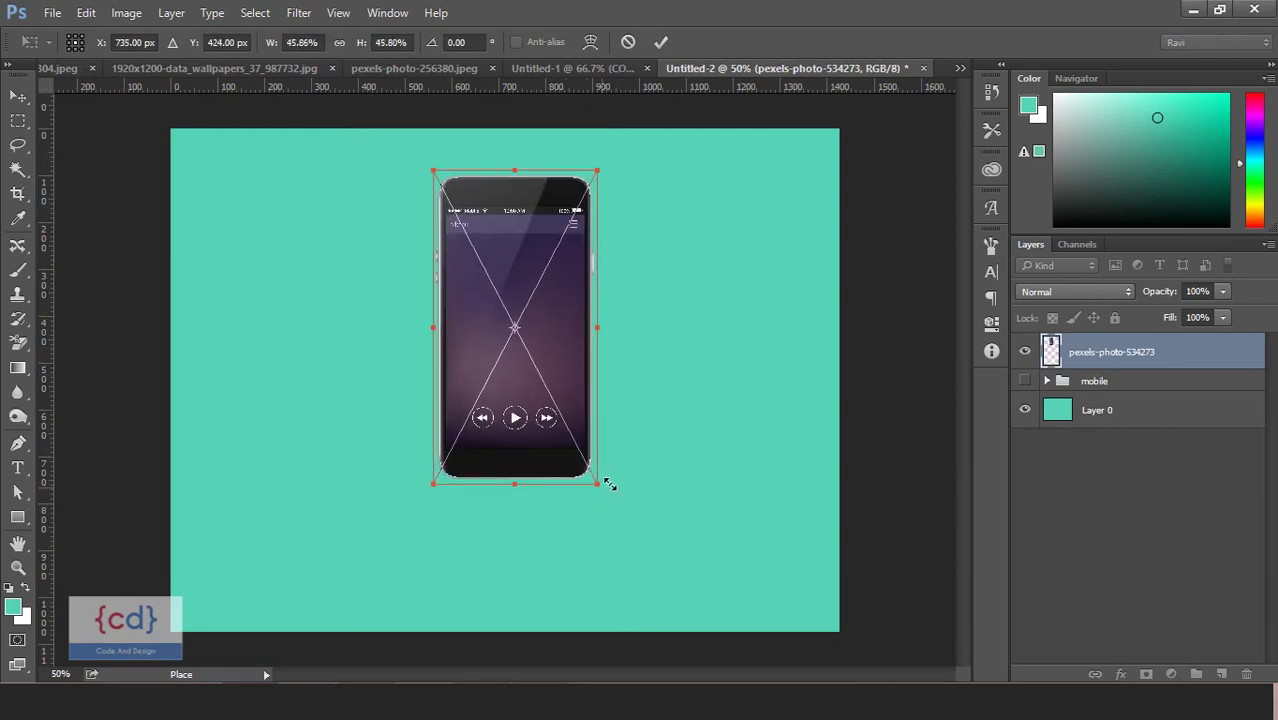
pyautogui.moveTo(598, 482); pyautogui.dragTo(596, 455)
pyautogui.moveTo(549, 357); pyautogui.dragTo(538, 335)
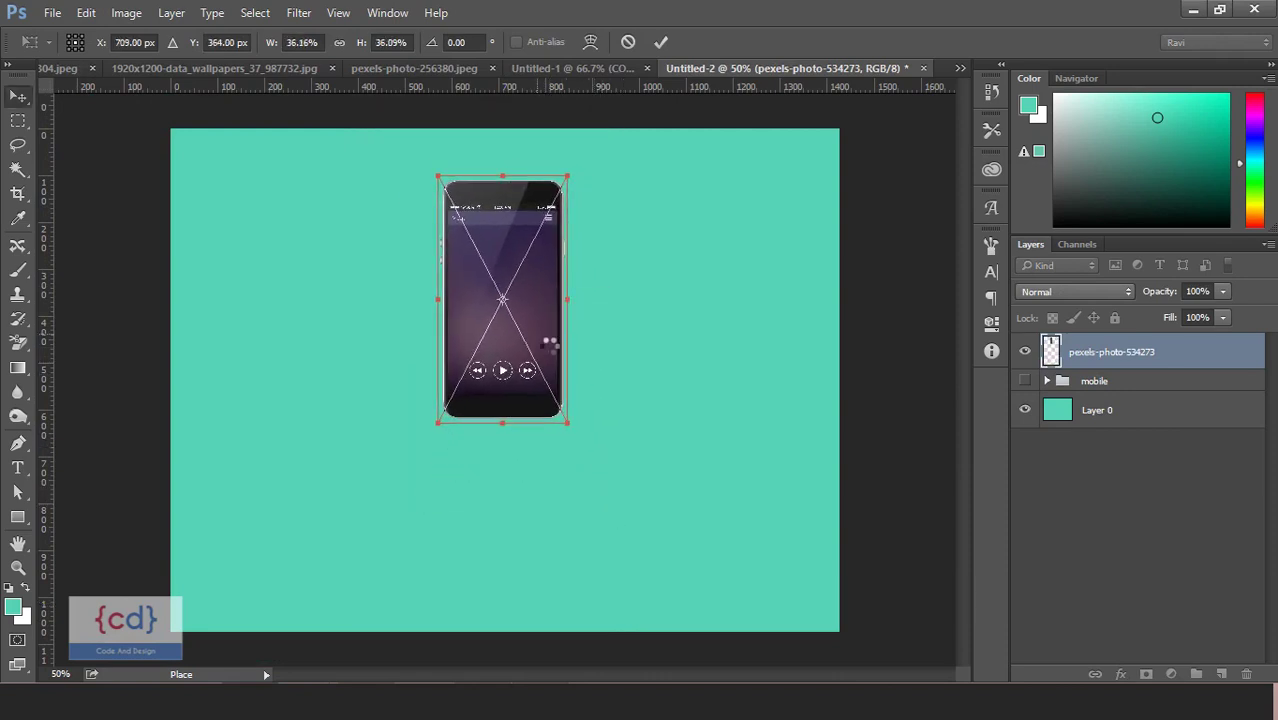
pyautogui.press('Return')
pyautogui.hotkey('ctrl', '+')
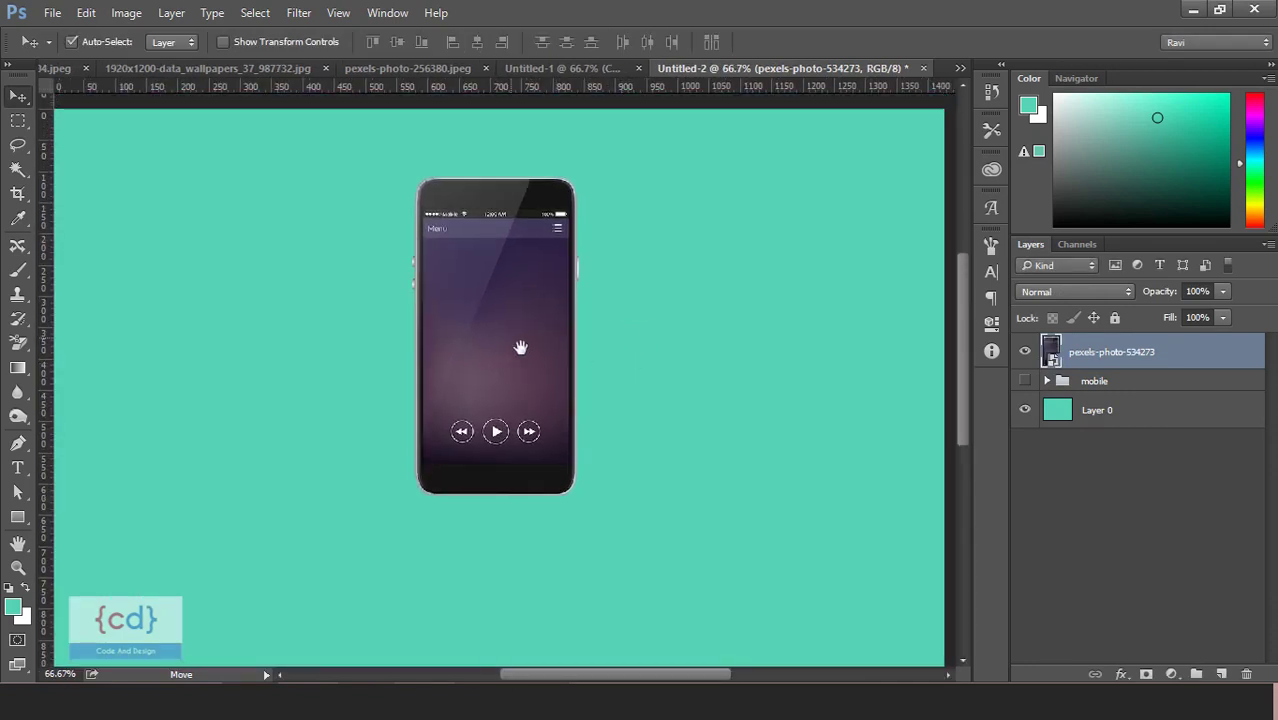
# Enlarge the phone slightly and duplicate it as a pexels-photo-534273 copy layer.
pyautogui.hotkey('ctrl', 't')
pyautogui.moveTo(585, 501); pyautogui.dragTo(591, 506)
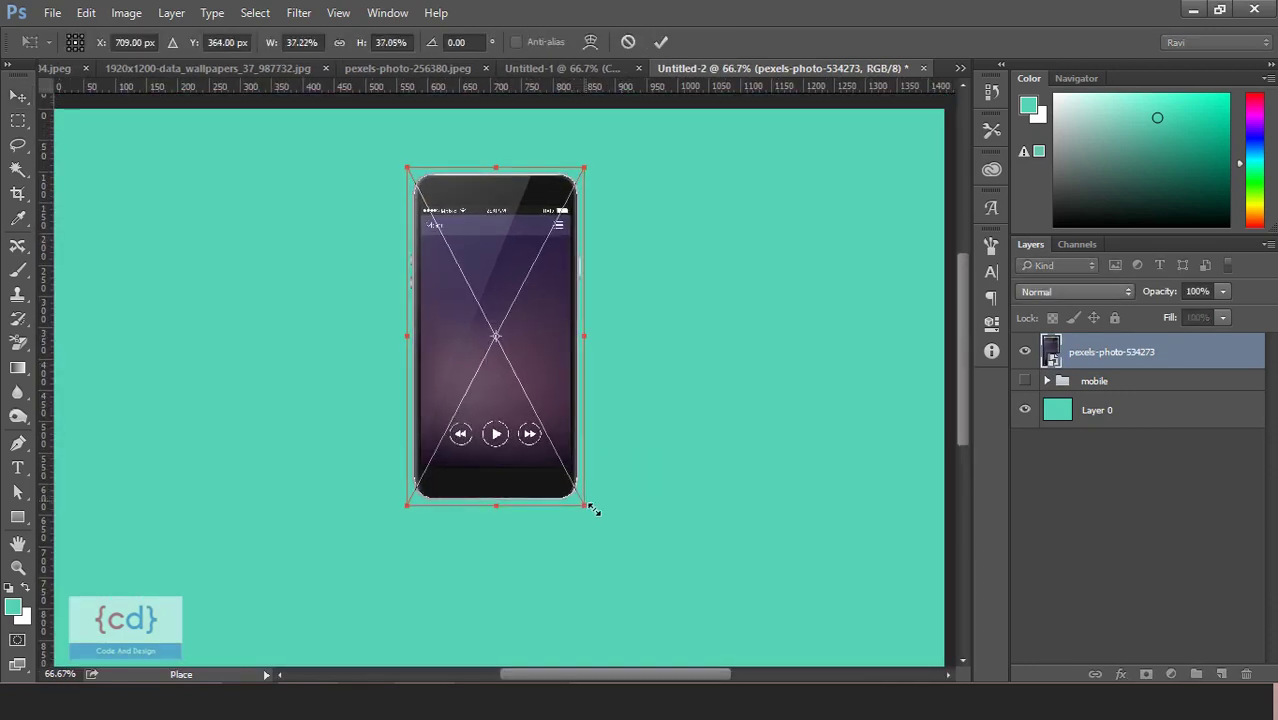
pyautogui.press('Return')
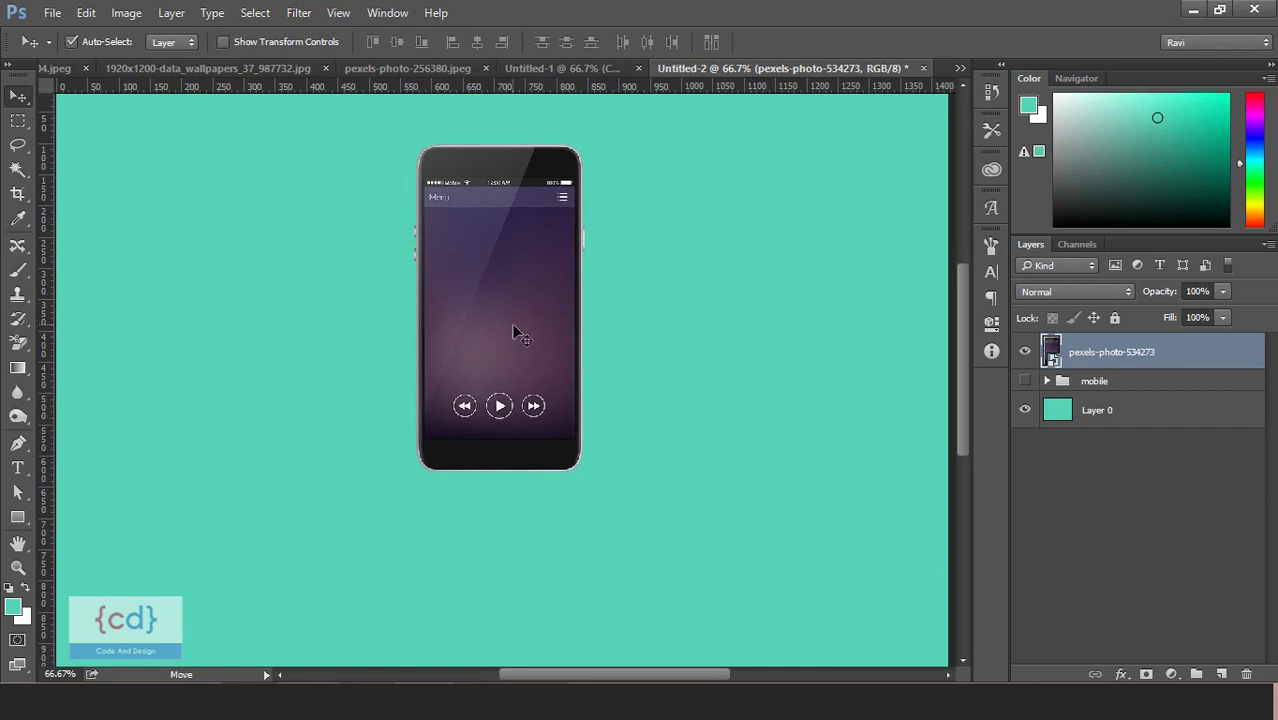
pyautogui.hotkey('ctrl', '-')
pyautogui.moveTo(1185, 352); pyautogui.dragTo(1221, 674)
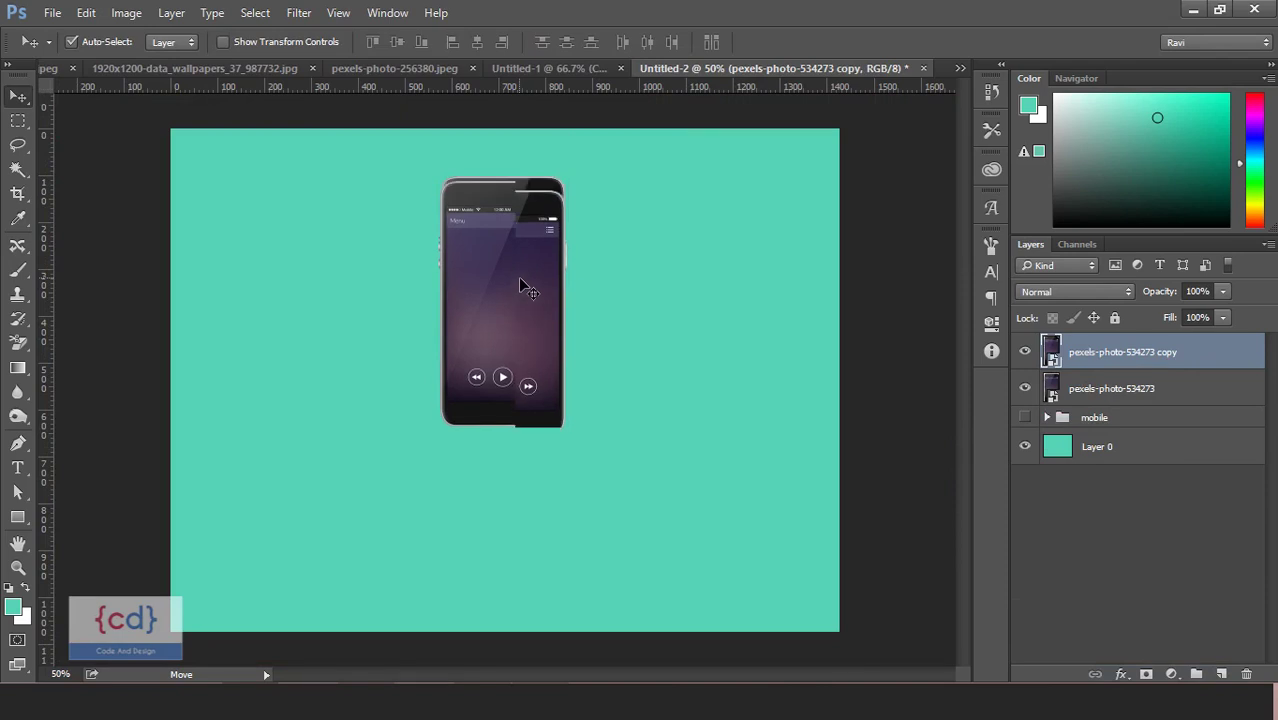
# Move the phone copy down below the original with Shift+arrow nudges.
pyautogui.hotkey('shift', 'Down')
pyautogui.hotkey('shift', 'Down')
pyautogui.hotkey('shift', 'Down')
pyautogui.hotkey('shift', 'Down')
pyautogui.hotkey('shift', 'Down')
pyautogui.hotkey('shift', 'Down')
pyautogui.hotkey('shift', 'Down')
pyautogui.hotkey('shift', 'Down')
pyautogui.hotkey('shift', 'Down')
pyautogui.hotkey('shift', 'Down')
pyautogui.hotkey('shift', 'Down')
pyautogui.hotkey('shift', 'Down')
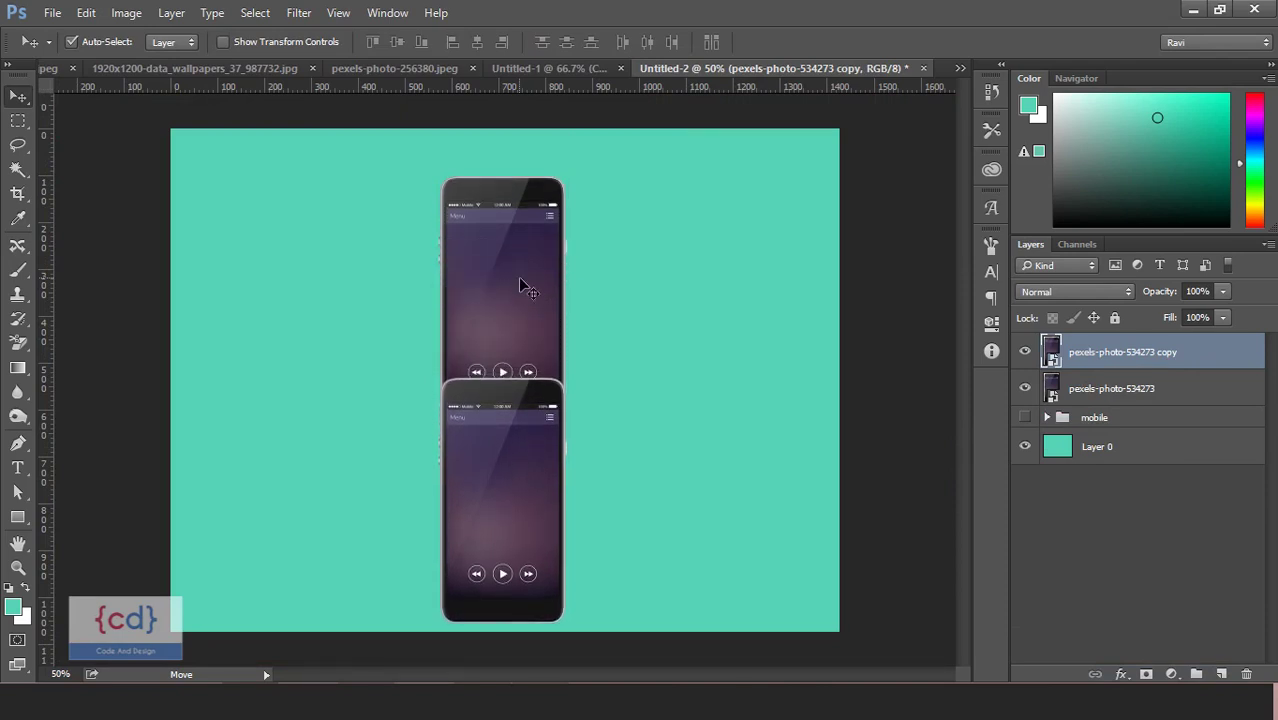
pyautogui.hotkey('shift', 'Down')
pyautogui.hotkey('shift', 'Down')
pyautogui.hotkey('shift', 'Down')
pyautogui.hotkey('shift', 'Down')
pyautogui.hotkey('shift', 'Down')
pyautogui.hotkey('shift', 'Down')
pyautogui.hotkey('shift', 'Down')
pyautogui.hotkey('shift', 'Down')
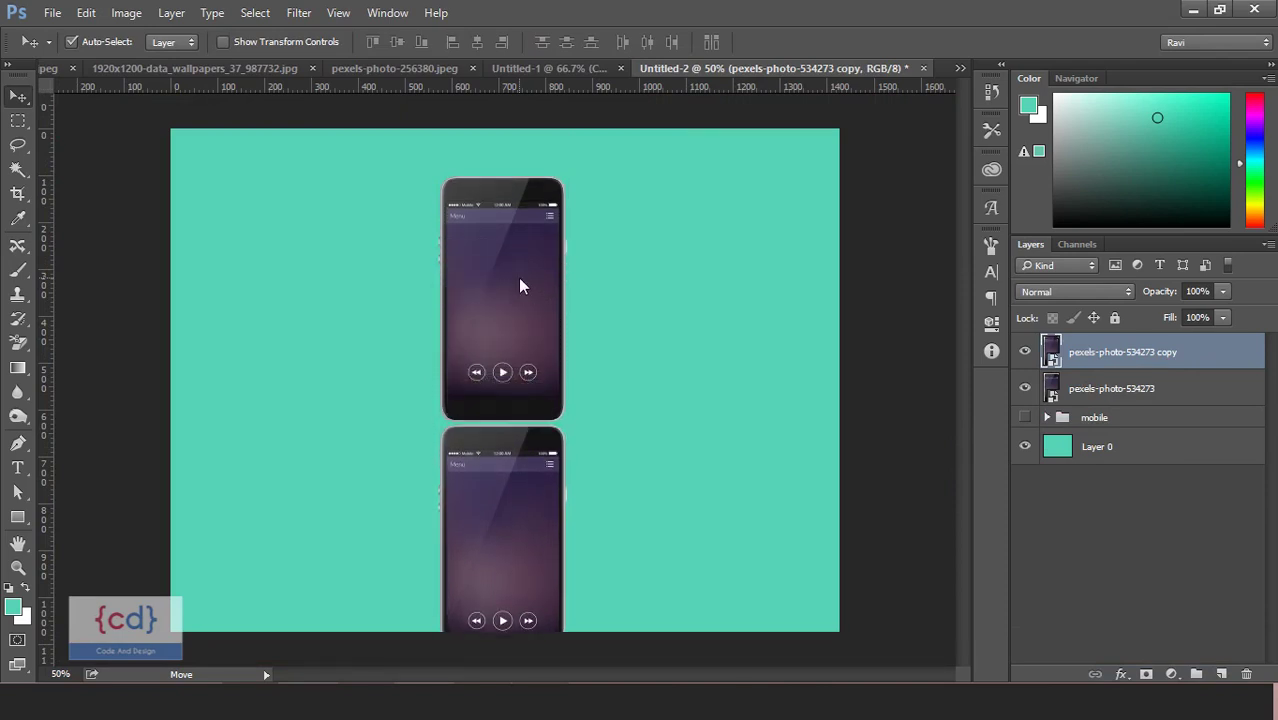
pyautogui.hotkey('shift', 'Down')
pyautogui.hotkey('shift', 'Up')
pyautogui.hotkey('shift', 'Down')
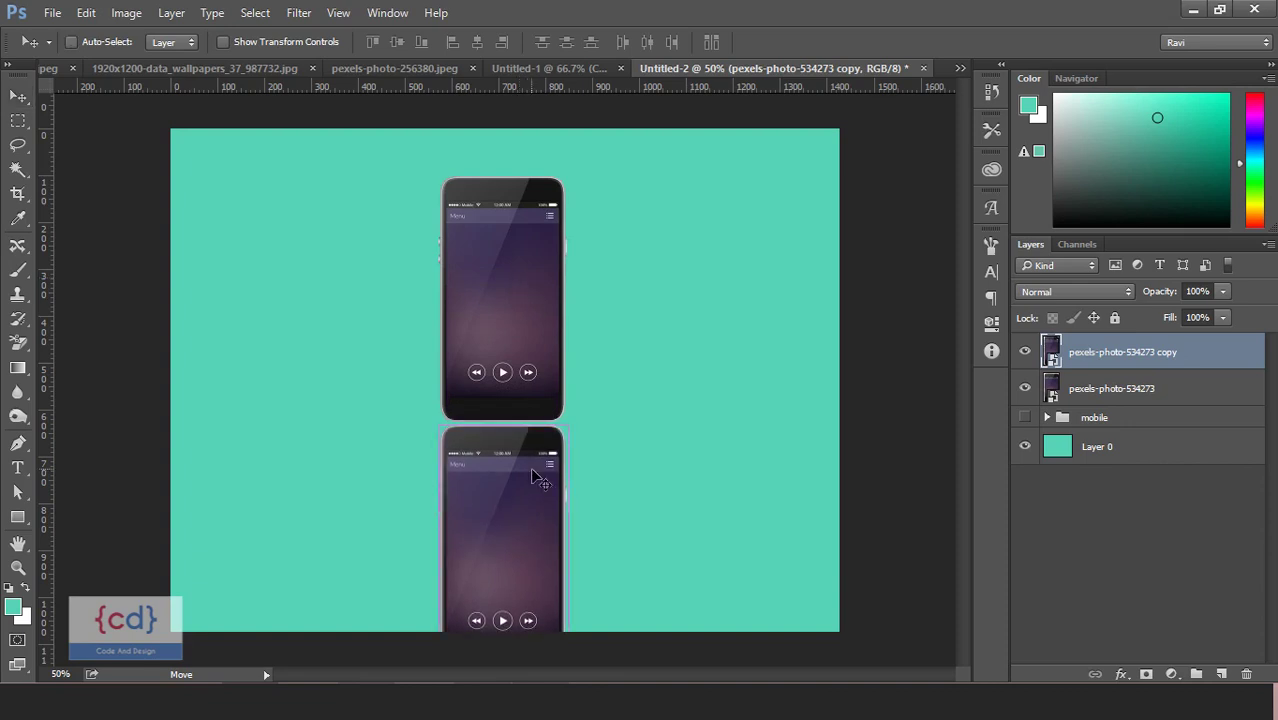
# Flip the copy vertically and nudge it against the original's bottom edge.
pyautogui.hotkey('ctrl', 't')
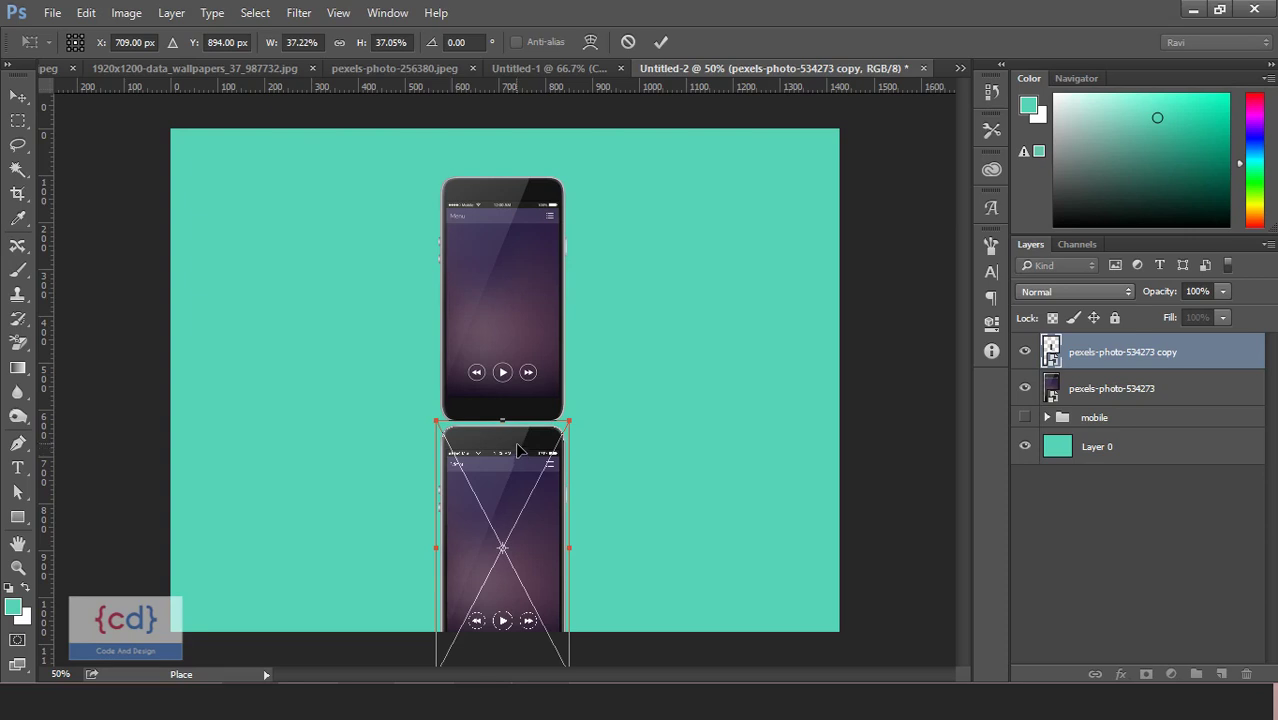
pyautogui.rightClick(517, 452)
pyautogui.click(592, 438)
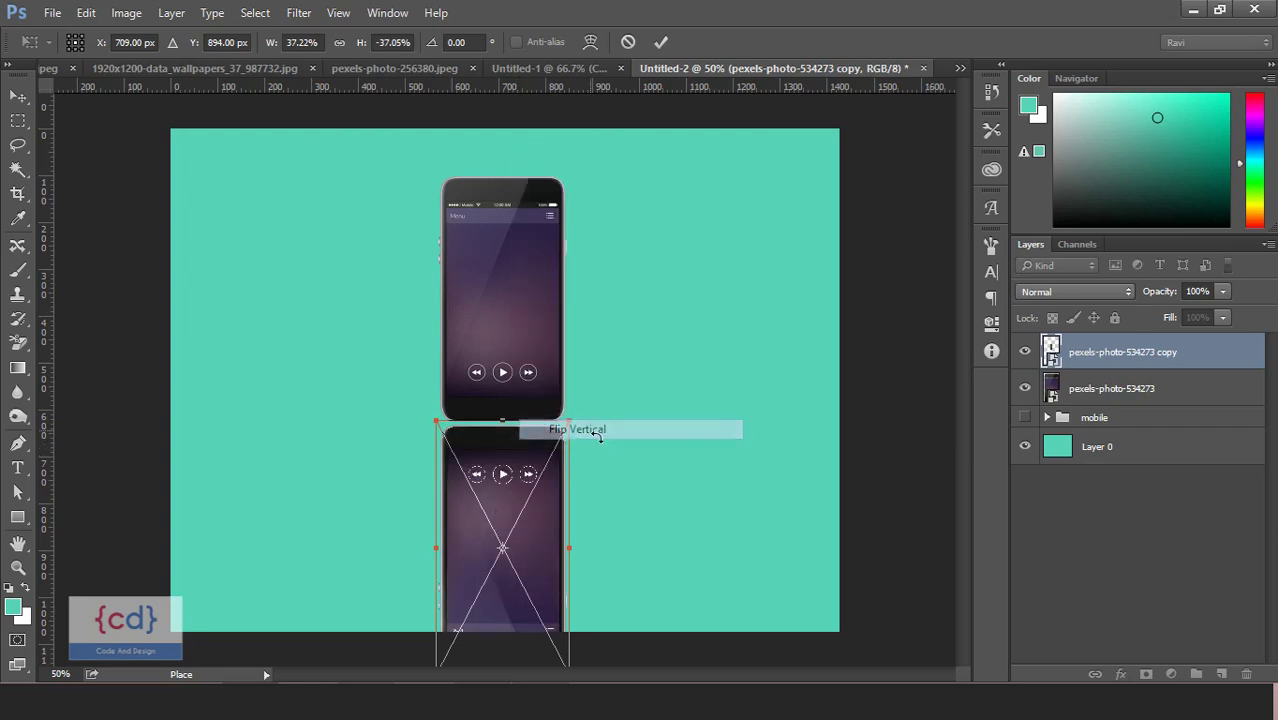
pyautogui.hotkey('ctrl', '+')
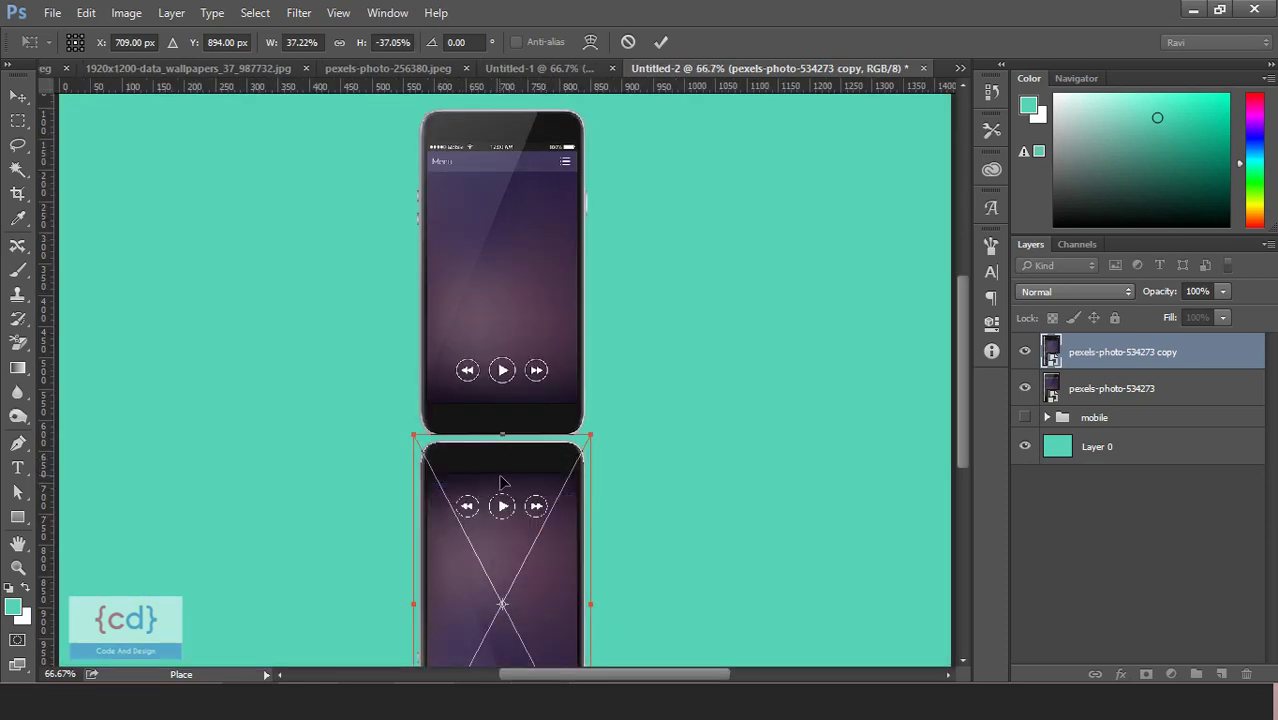
pyautogui.press('Down')
pyautogui.press('Down')
pyautogui.press('Down')
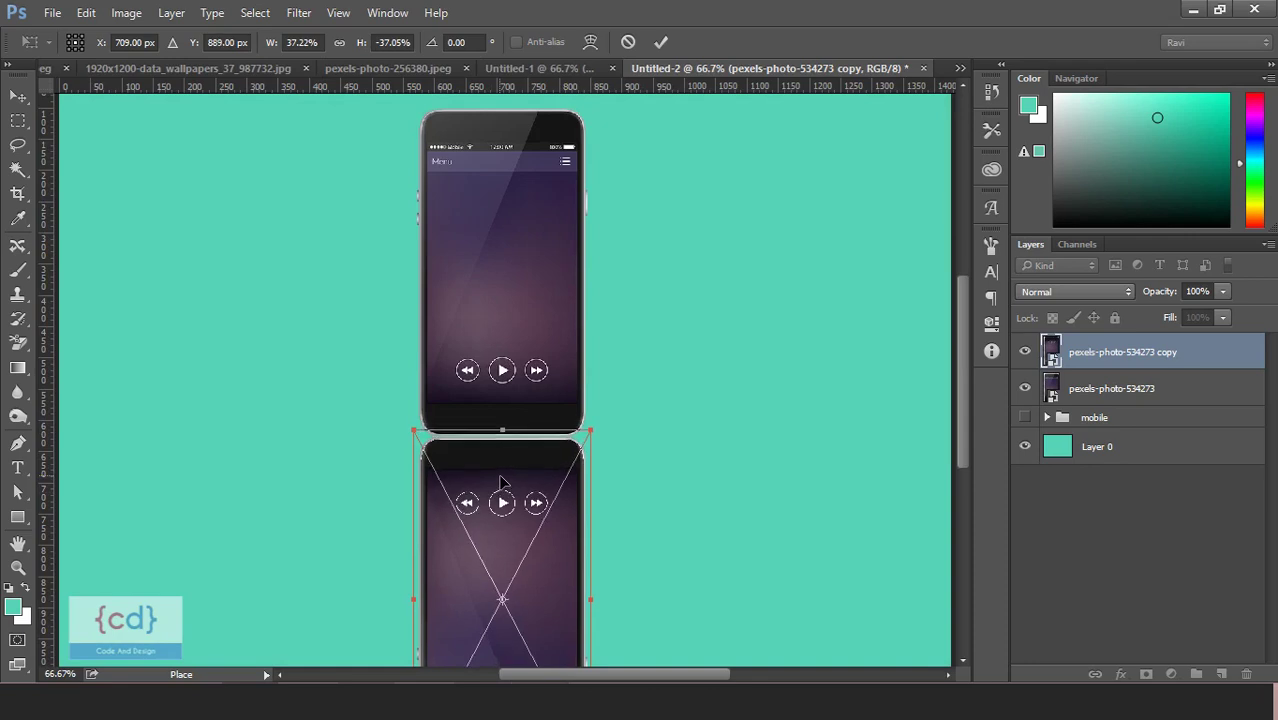
pyautogui.press('Return')
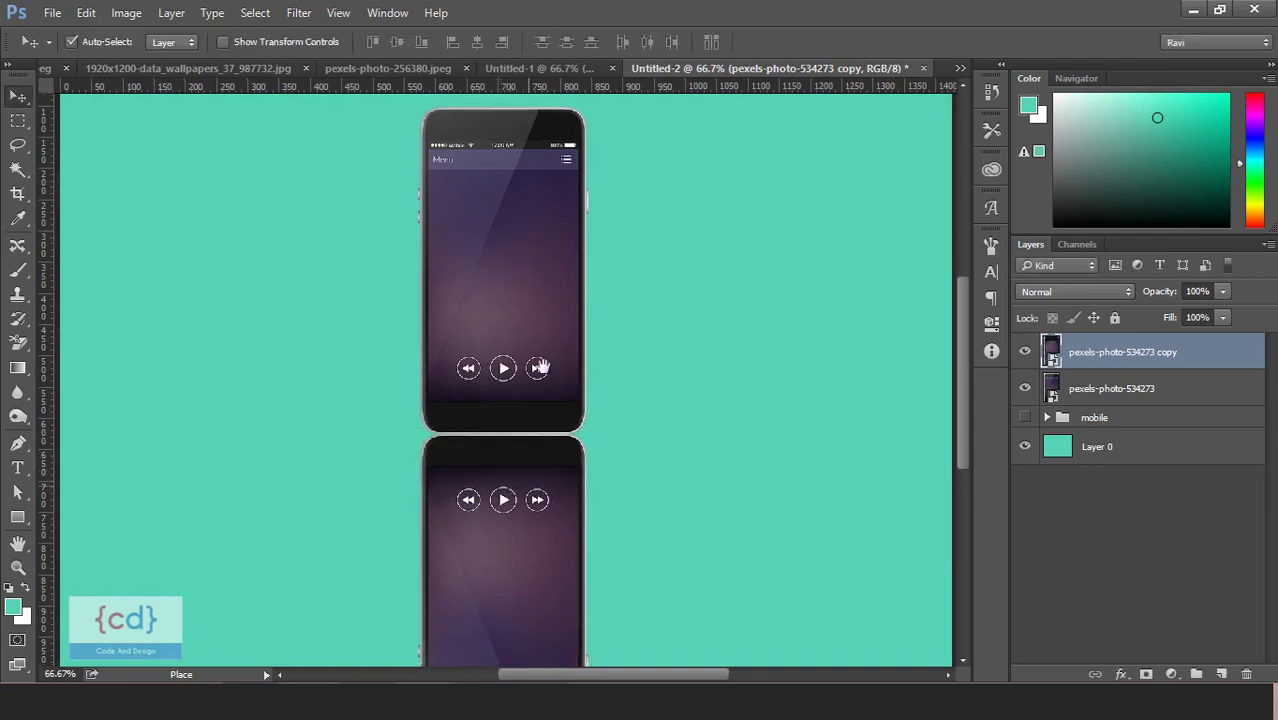
pyautogui.scroll(-3, 531, 404)
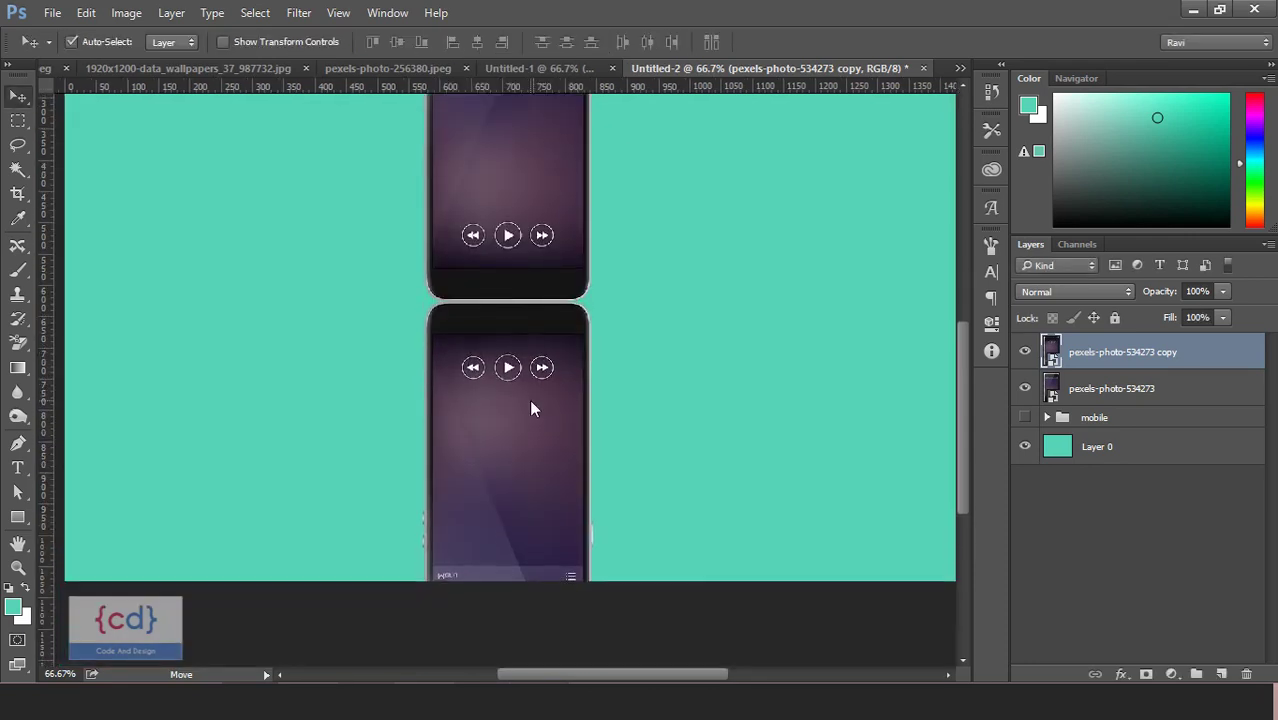
pyautogui.moveTo(612, 235)
pyautogui.mouseDown()
pyautogui.moveTo(592, 406)
pyautogui.moveTo(585, 351)
pyautogui.mouseUp()
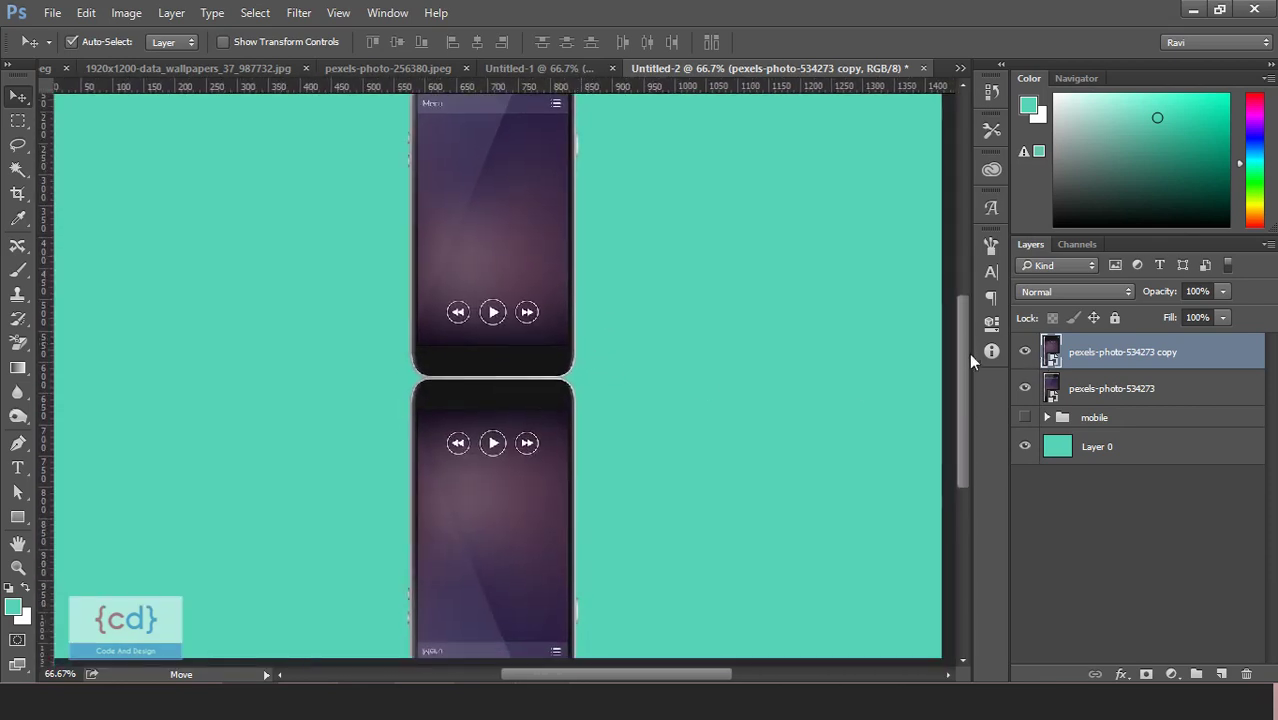
# Add a layer mask to the flipped copy and choose the black-to-white gradient.
pyautogui.click(1146, 674)
pyautogui.moveTo(526, 442); pyautogui.dragTo(526, 330)
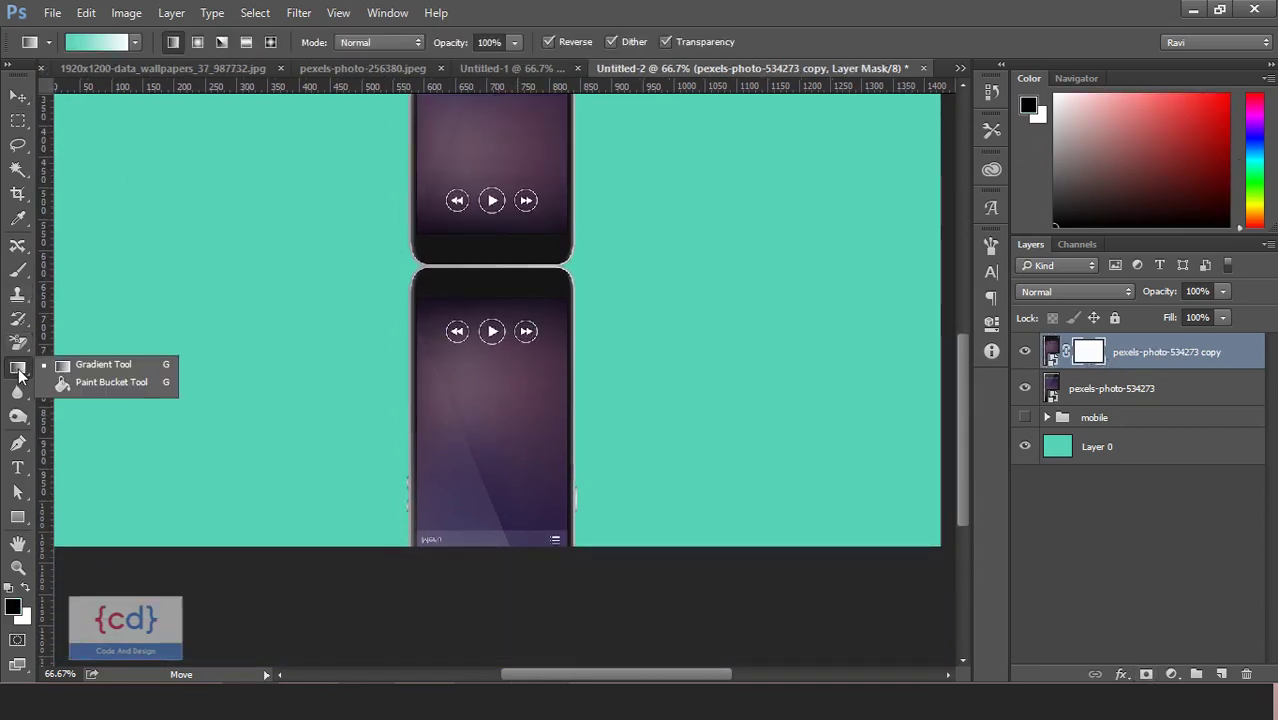
pyautogui.moveTo(16, 373); pyautogui.dragTo(70, 368)
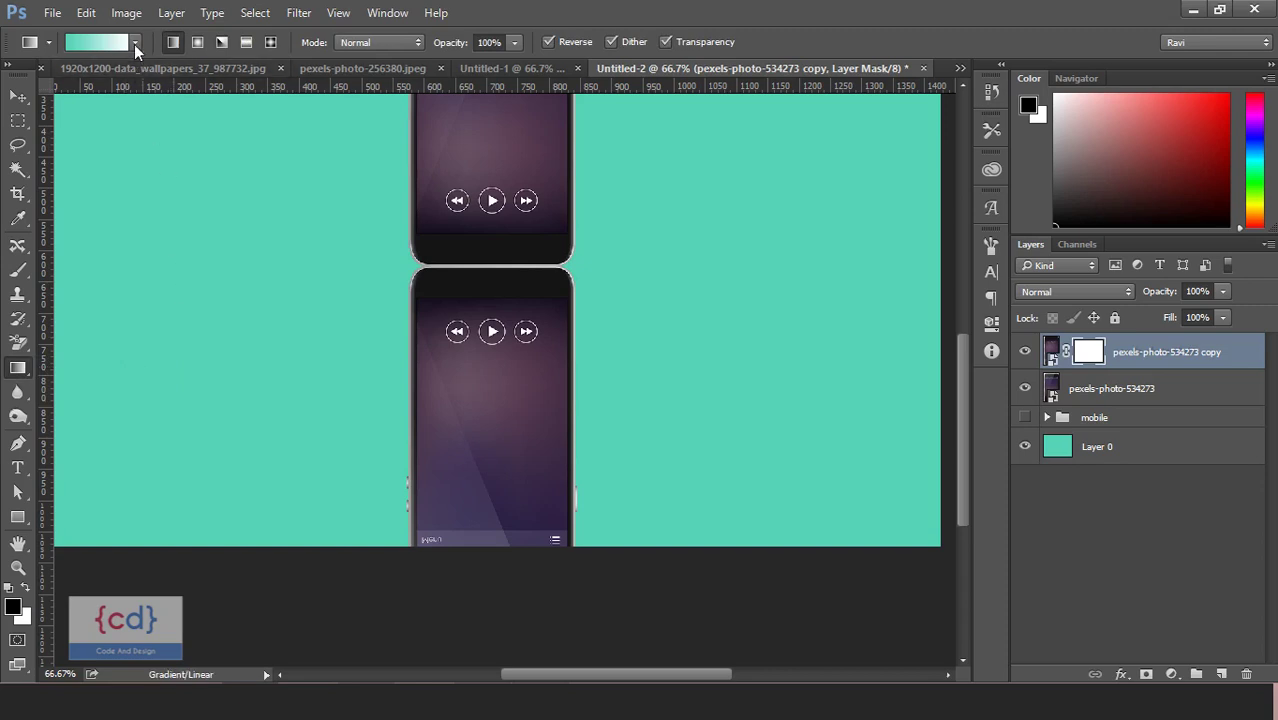
pyautogui.click(134, 43)
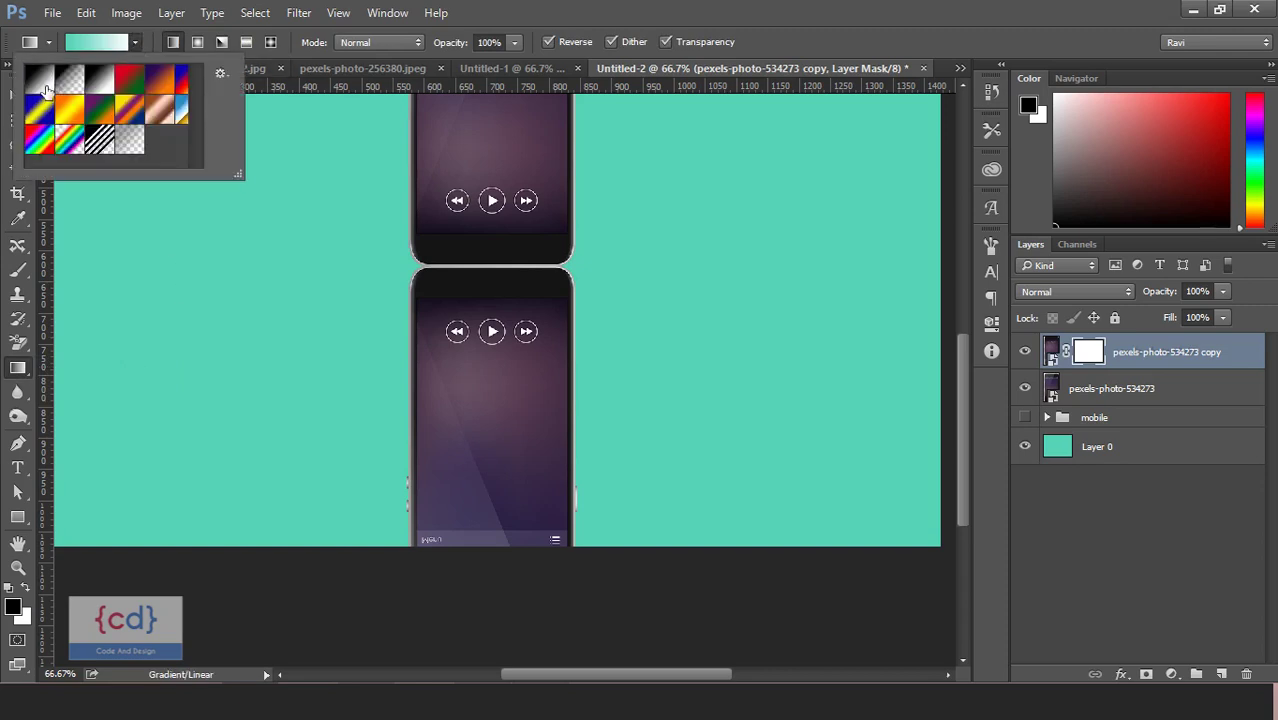
pyautogui.click(42, 82)
pyautogui.click(136, 41)
# Drag the gradient down from the phones' seam so the copy fades out.
pyautogui.moveTo(527, 356)
pyautogui.mouseDown()
pyautogui.moveTo(559, 366)
pyautogui.moveTo(548, 377)
pyautogui.mouseUp()
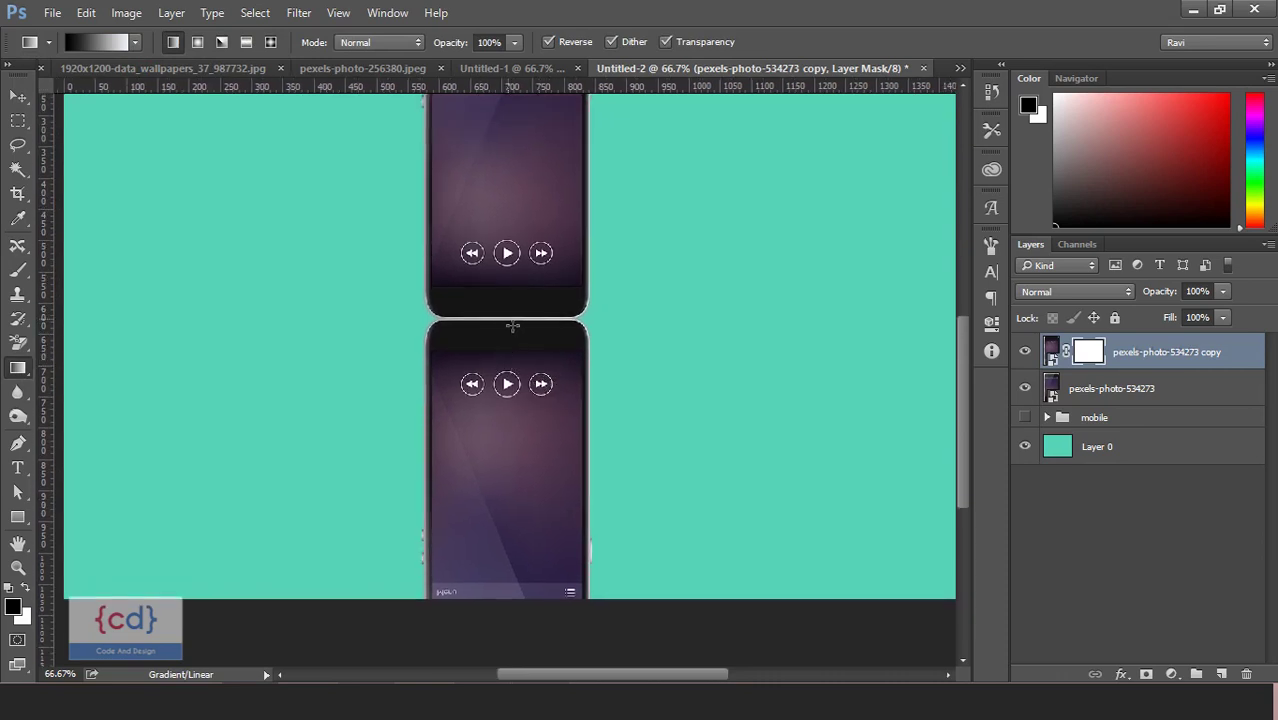
pyautogui.moveTo(506, 320); pyautogui.dragTo(511, 344)
pyautogui.moveTo(511, 344); pyautogui.dragTo(514, 453)
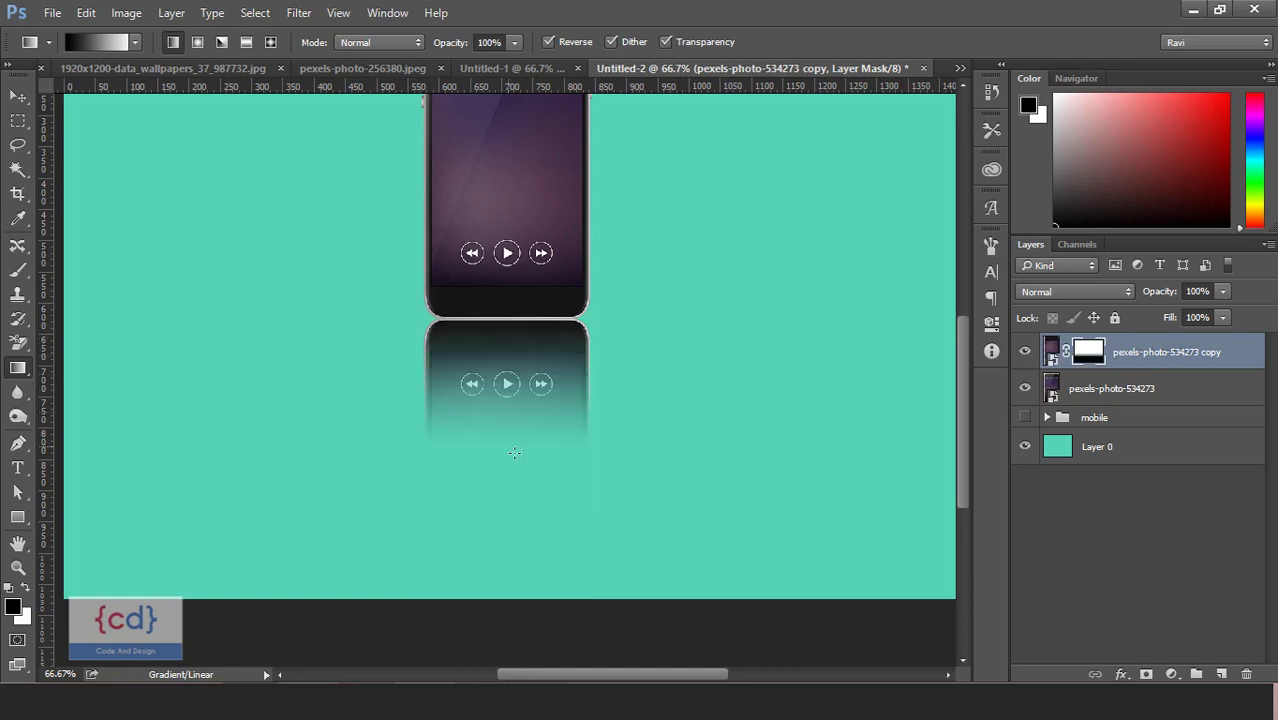
pyautogui.hotkey('ctrl', '-')
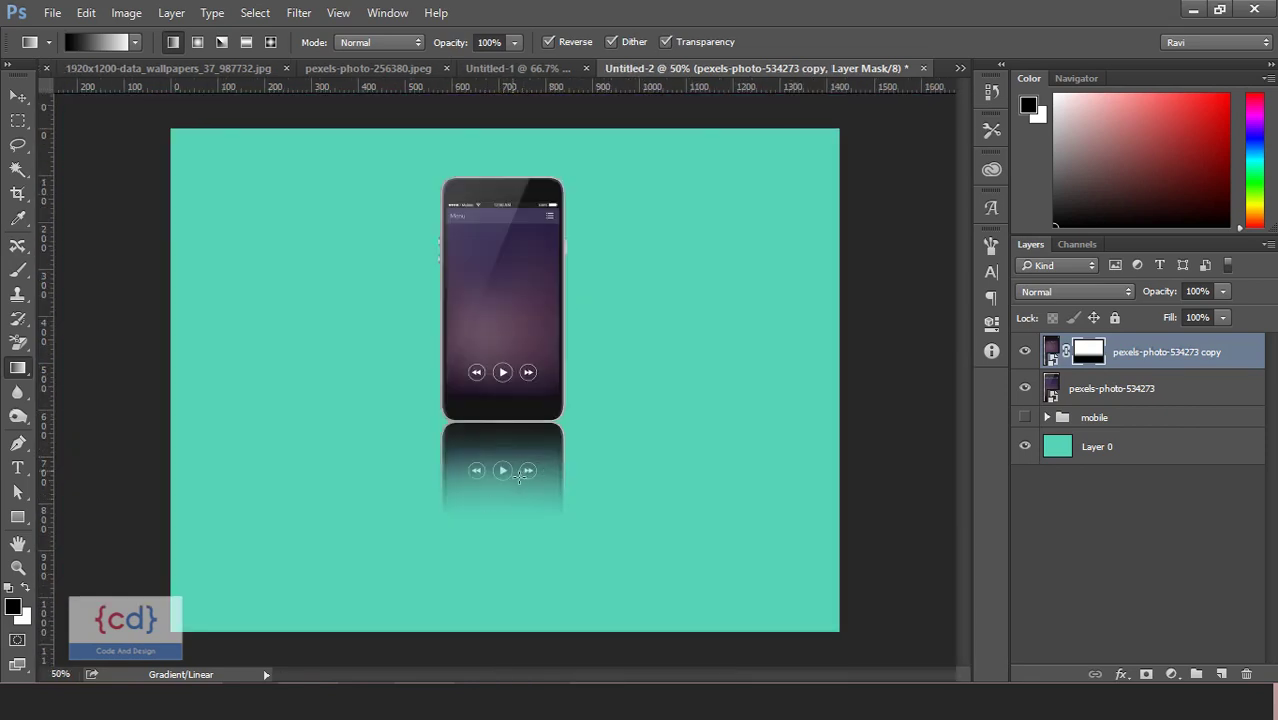
# Undo the first gradient and redraw a longer, softer reflection fade on the mask.
pyautogui.hotkey('ctrl', '+')
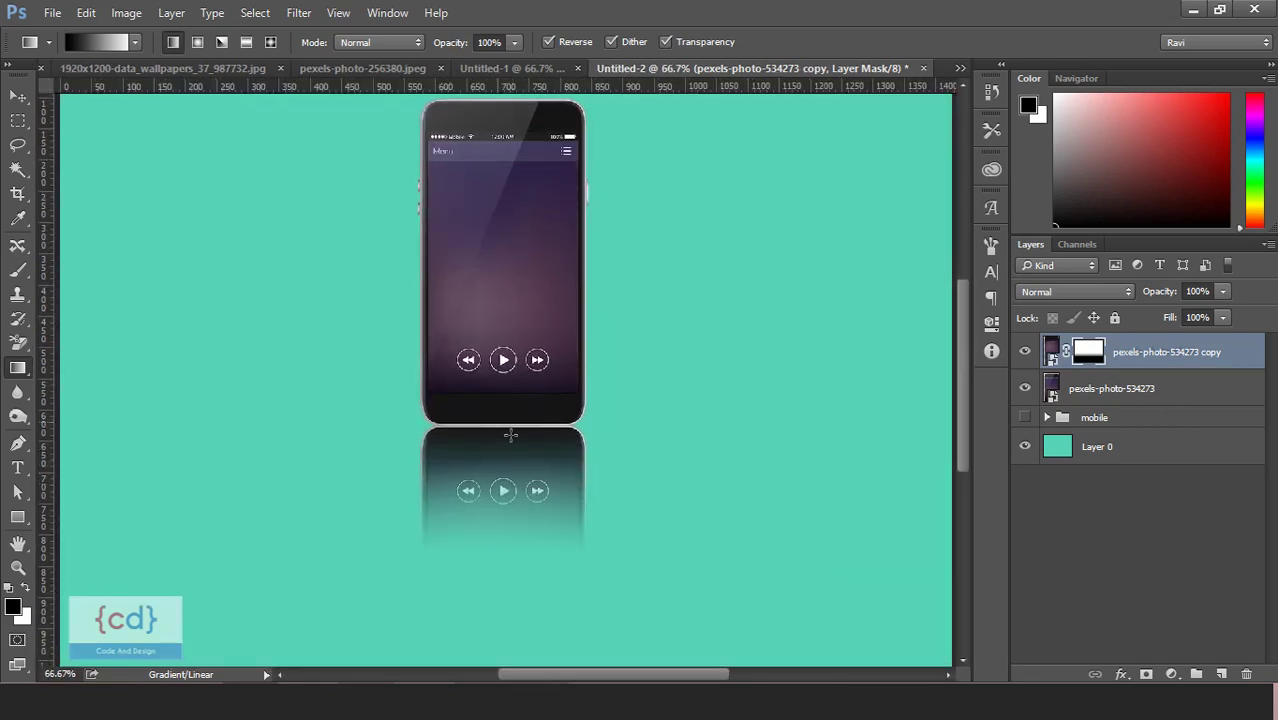
pyautogui.hotkey('ctrl', 'z')
pyautogui.moveTo(507, 284); pyautogui.dragTo(518, 600)
pyautogui.hotkey('ctrl', '-')
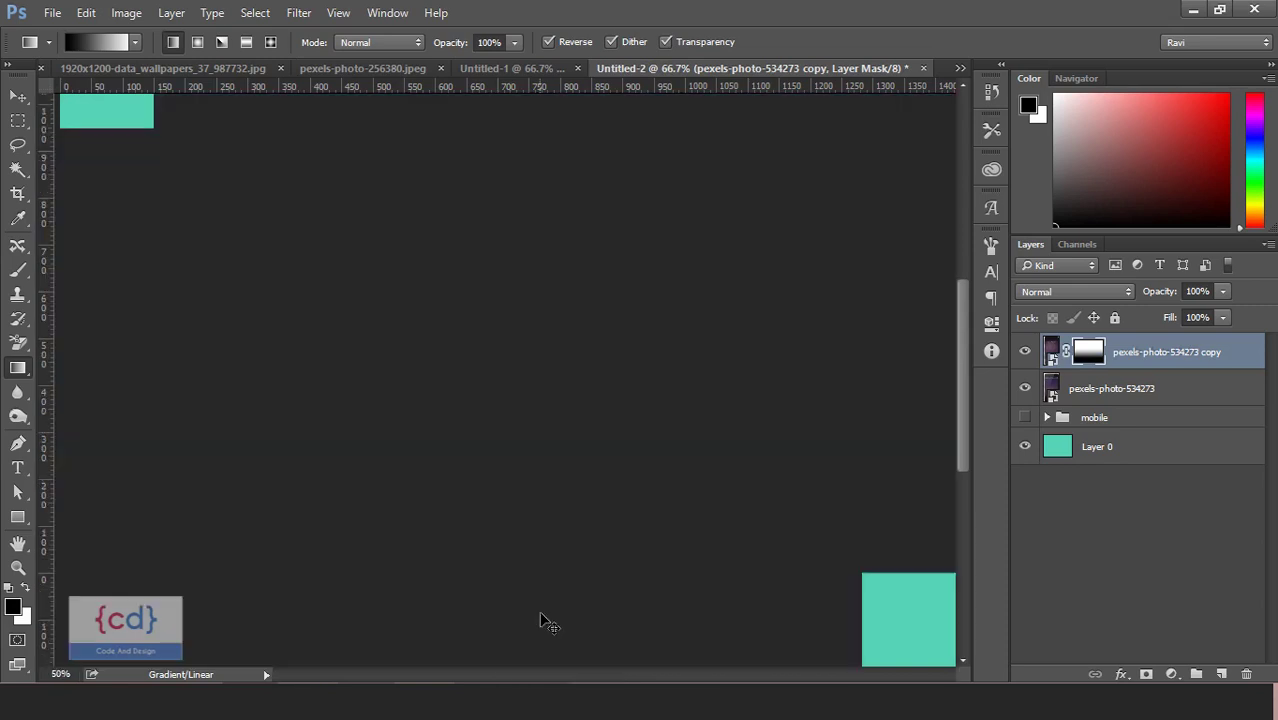
# Review the finished mockup, then view the CODE AND DESIGN and airplane wallpaper documents.
pyautogui.click(18, 96)
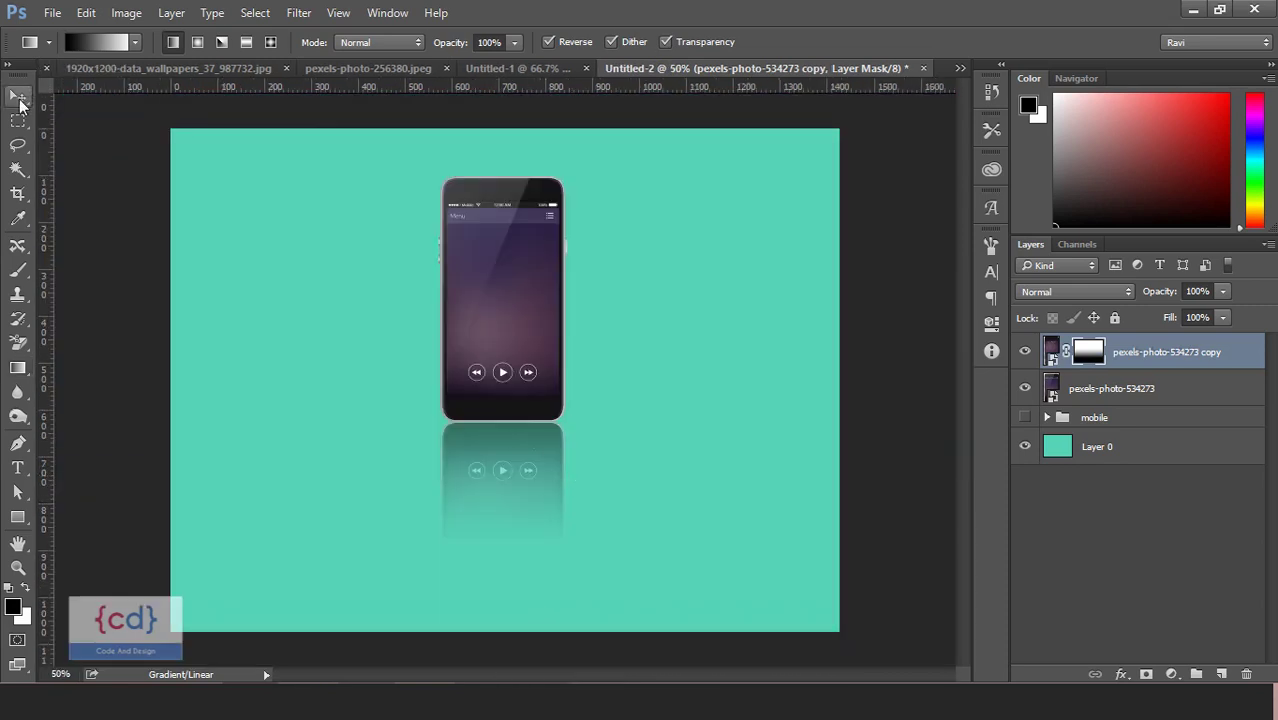
pyautogui.hotkey('ctrl', '+')
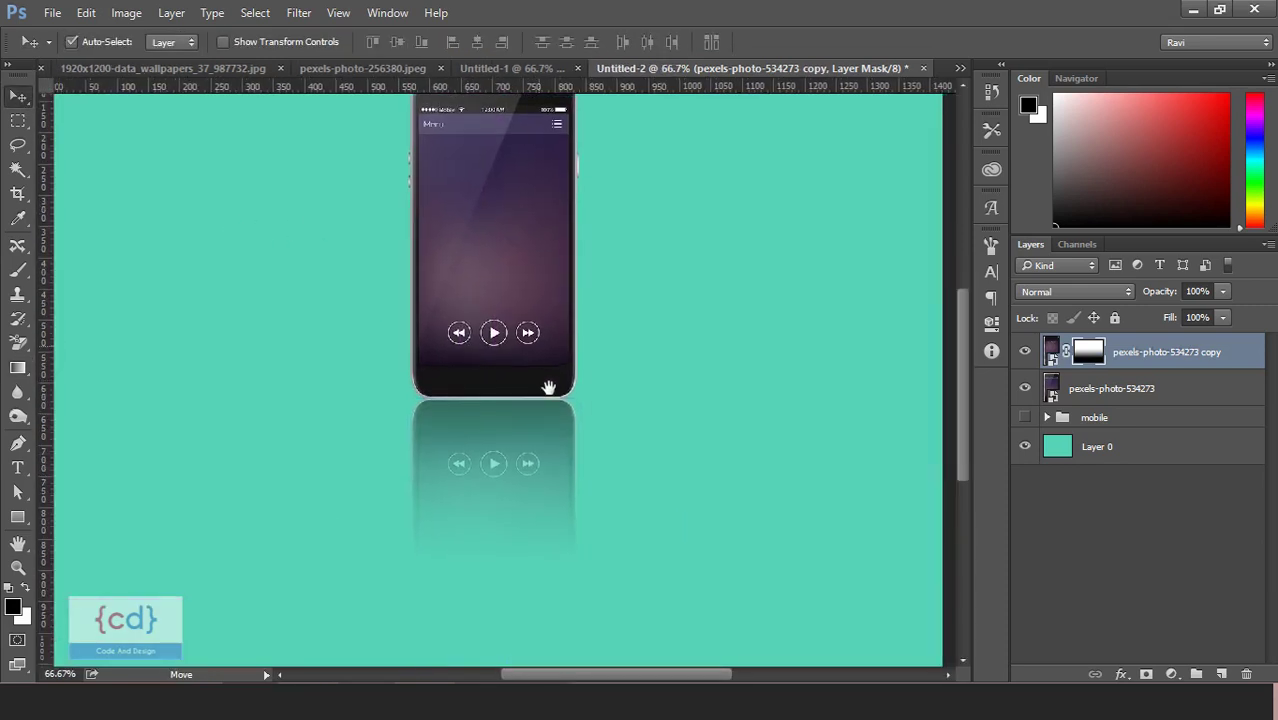
pyautogui.moveTo(474, 387); pyautogui.dragTo(476, 399)
pyautogui.hotkey('ctrl', '-')
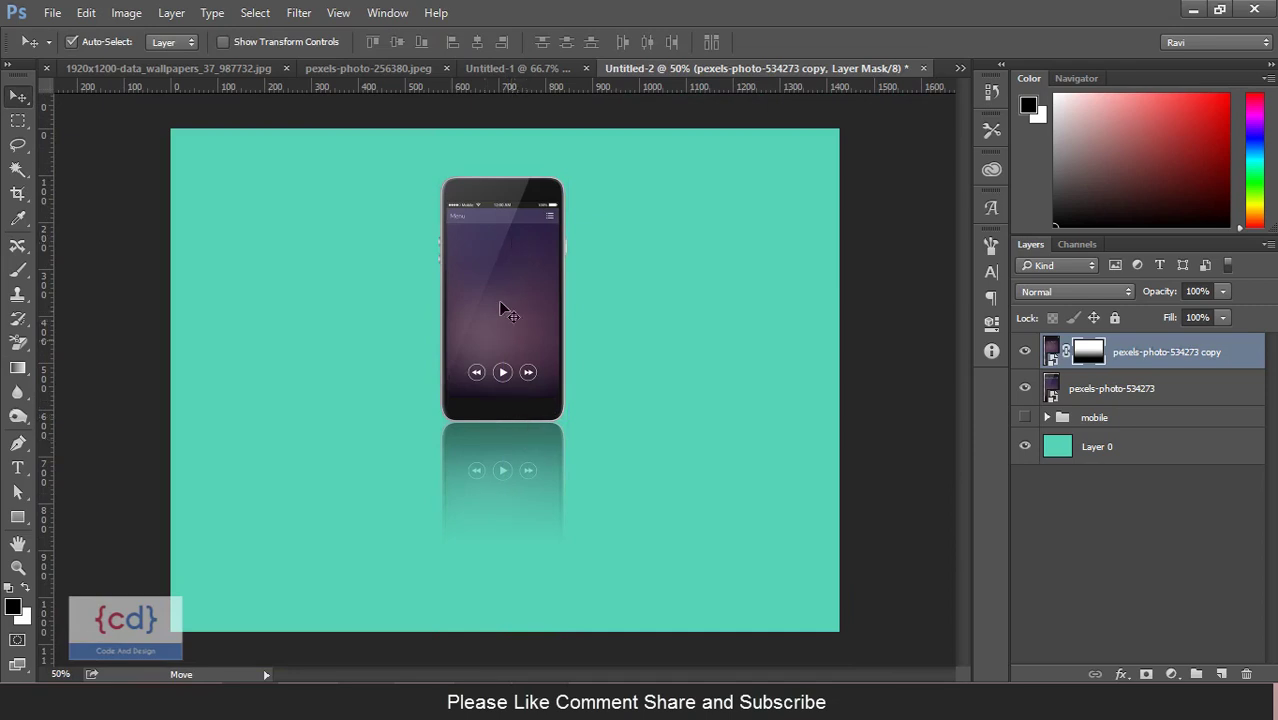
pyautogui.click(538, 66)
pyautogui.click(346, 70)
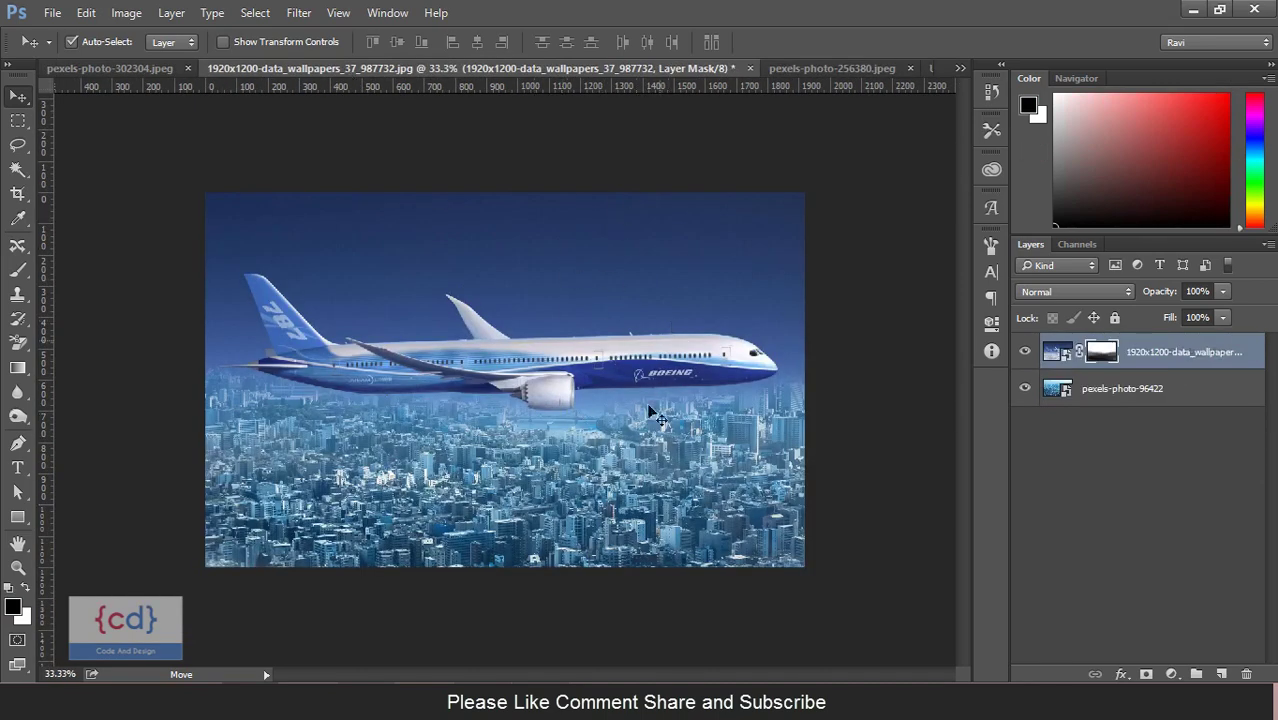
# Return to the pexels-photo-302304 tiger-face portrait document.
pyautogui.click(139, 66)
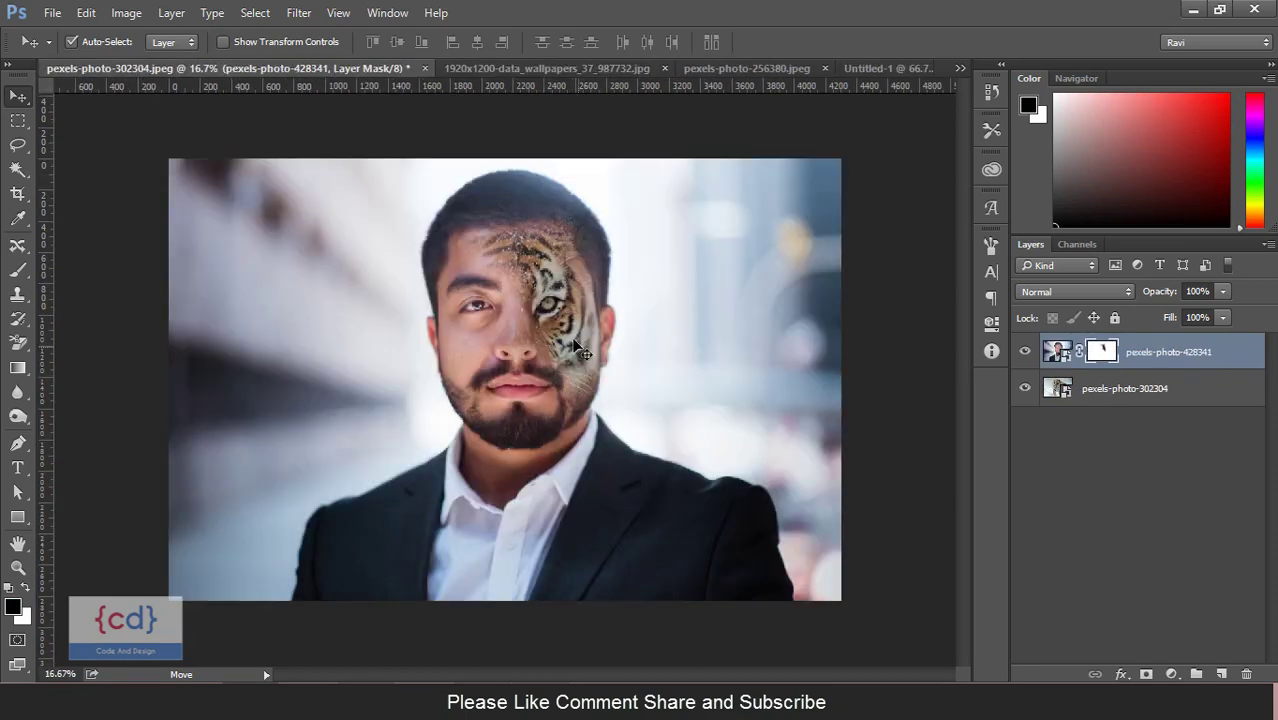